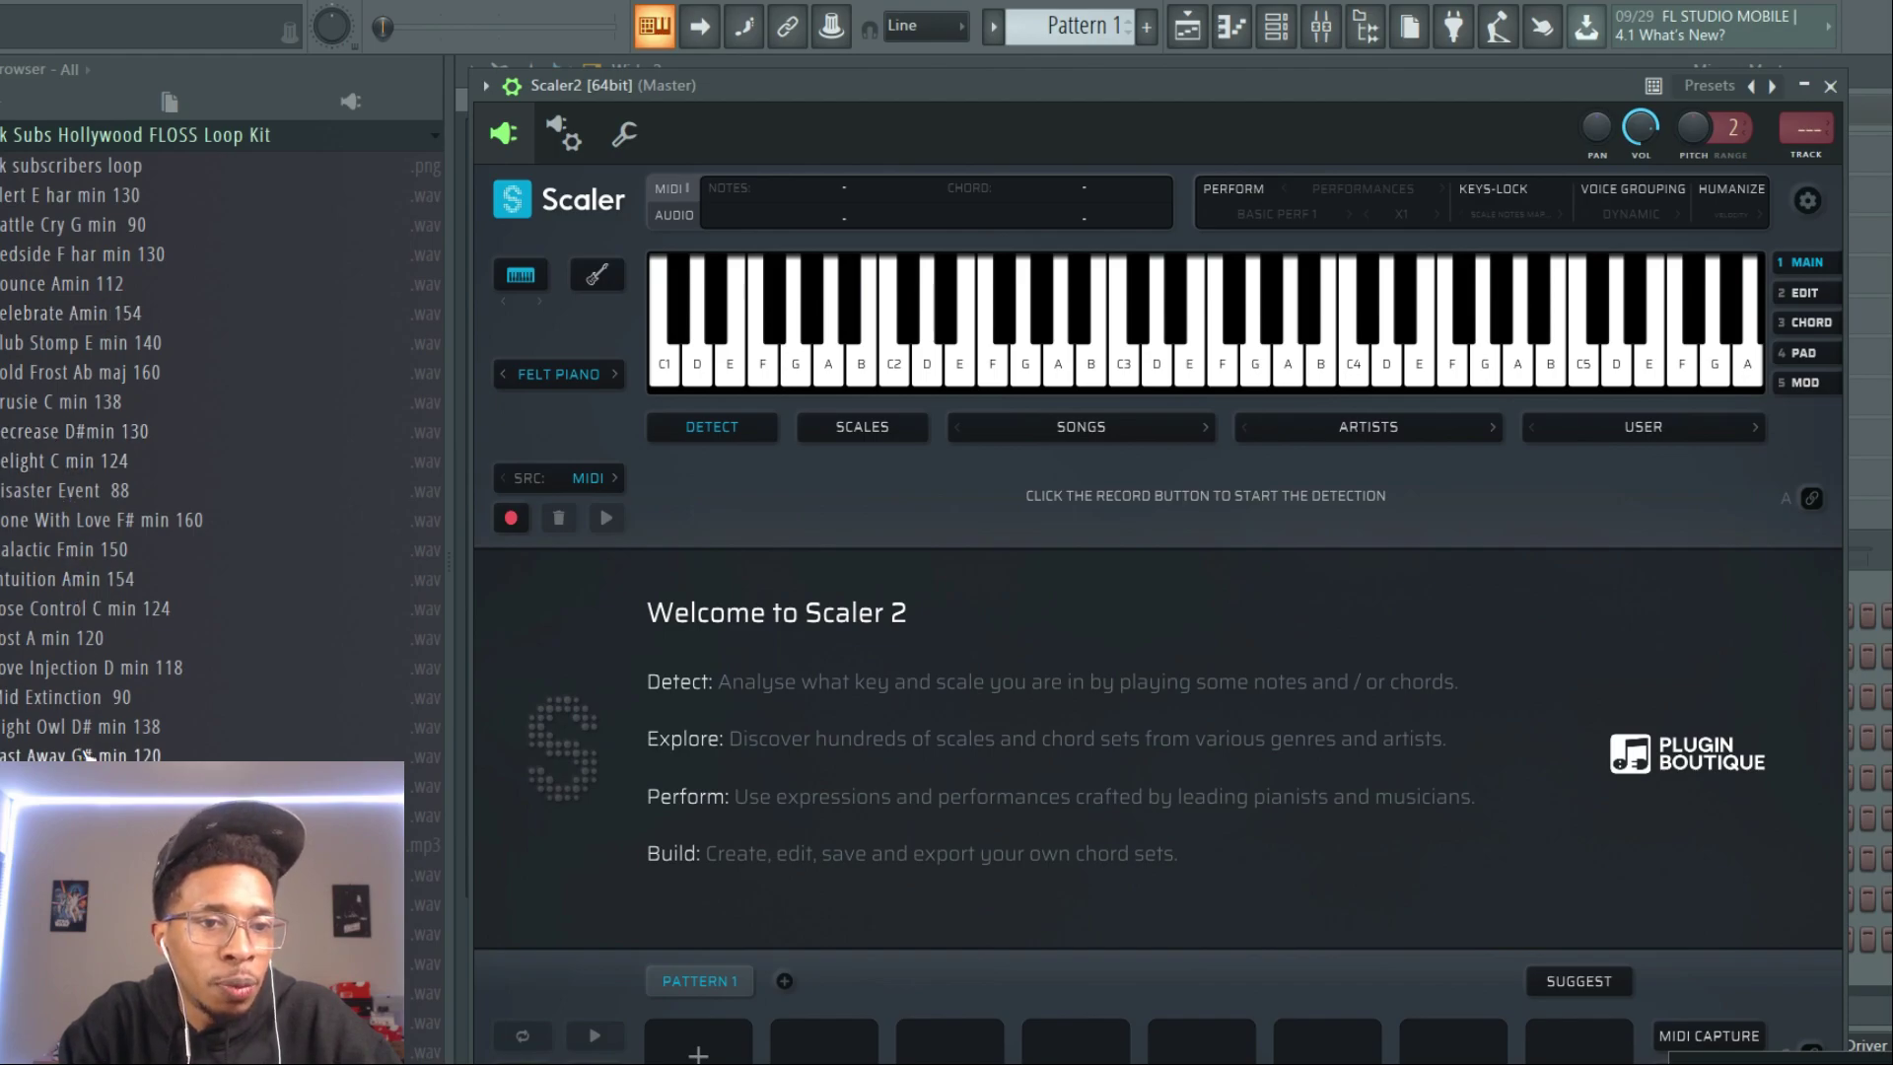
# Step: Run Scaler 2 chord detection on the loop Done With Love F# min 160 and choose F# Minor scale from the detected scales
pyautogui.click(84, 554)
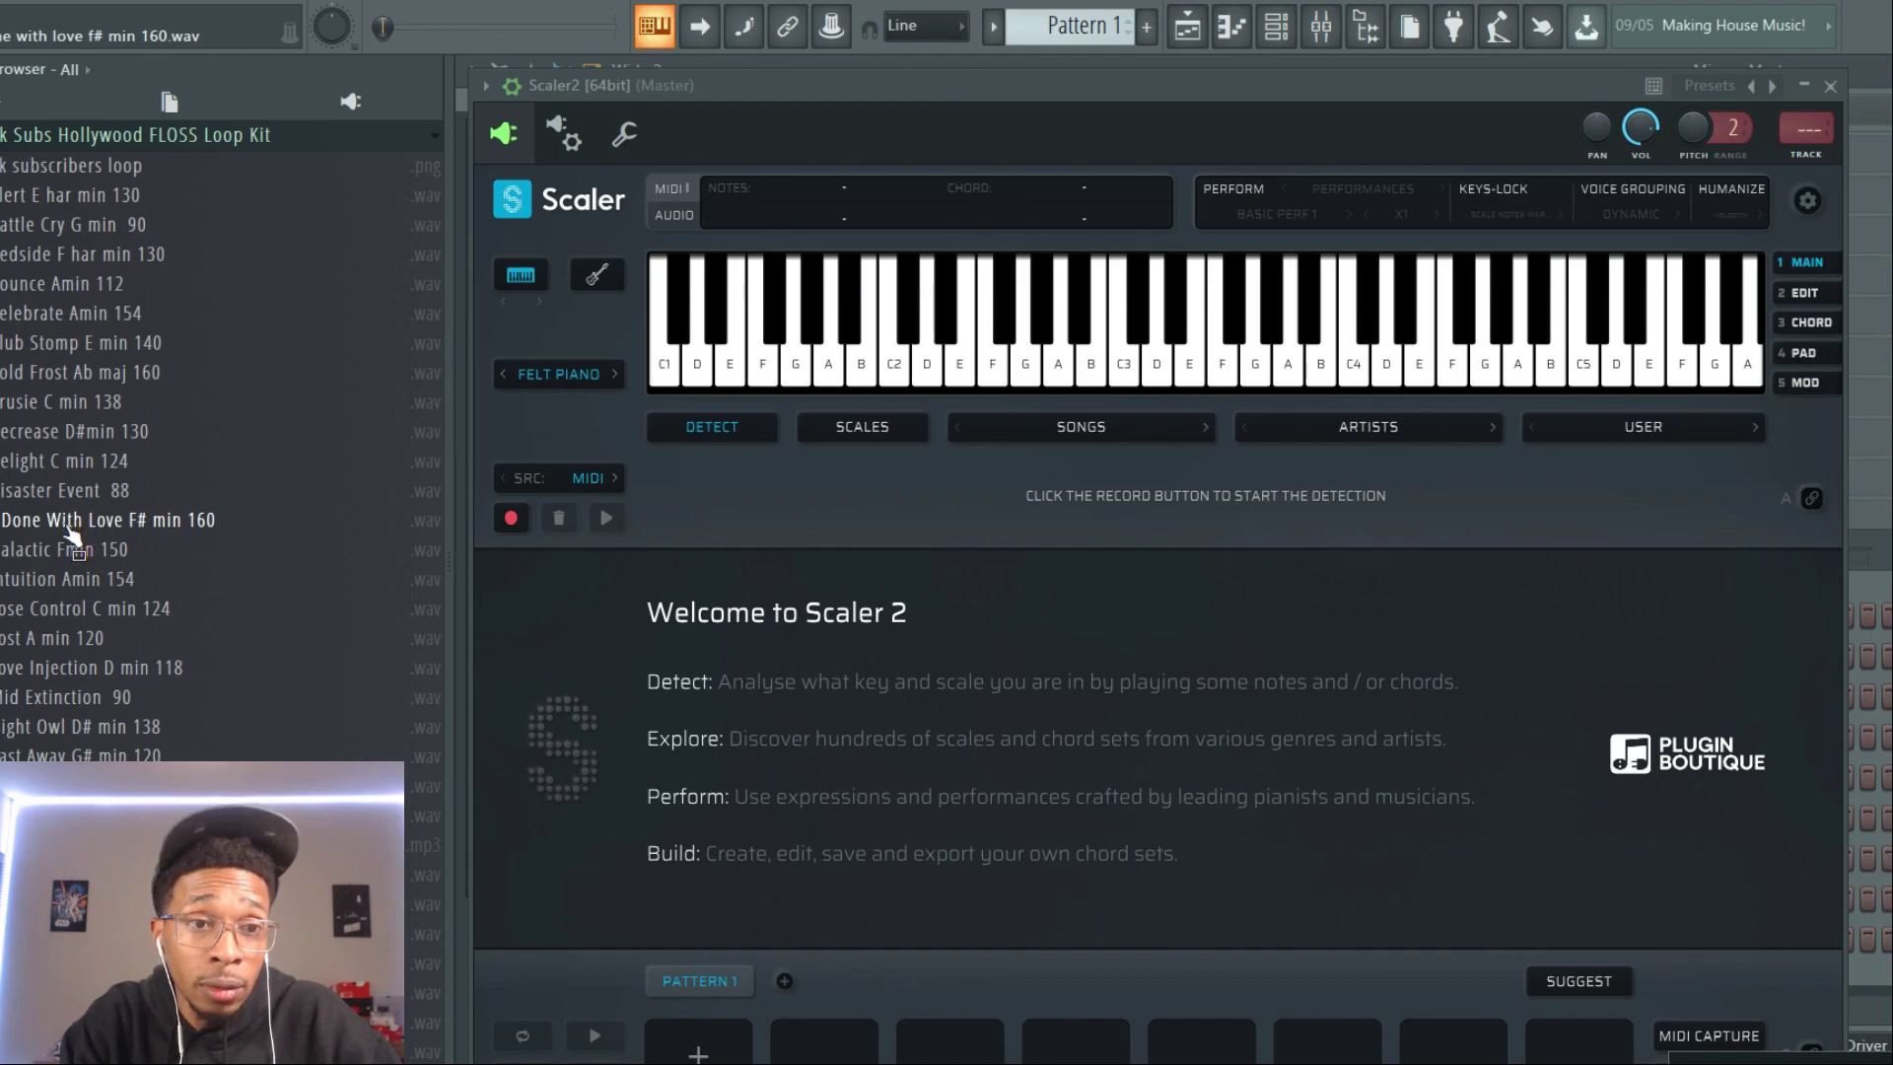
pyautogui.moveTo(61, 535); pyautogui.dragTo(871, 589)
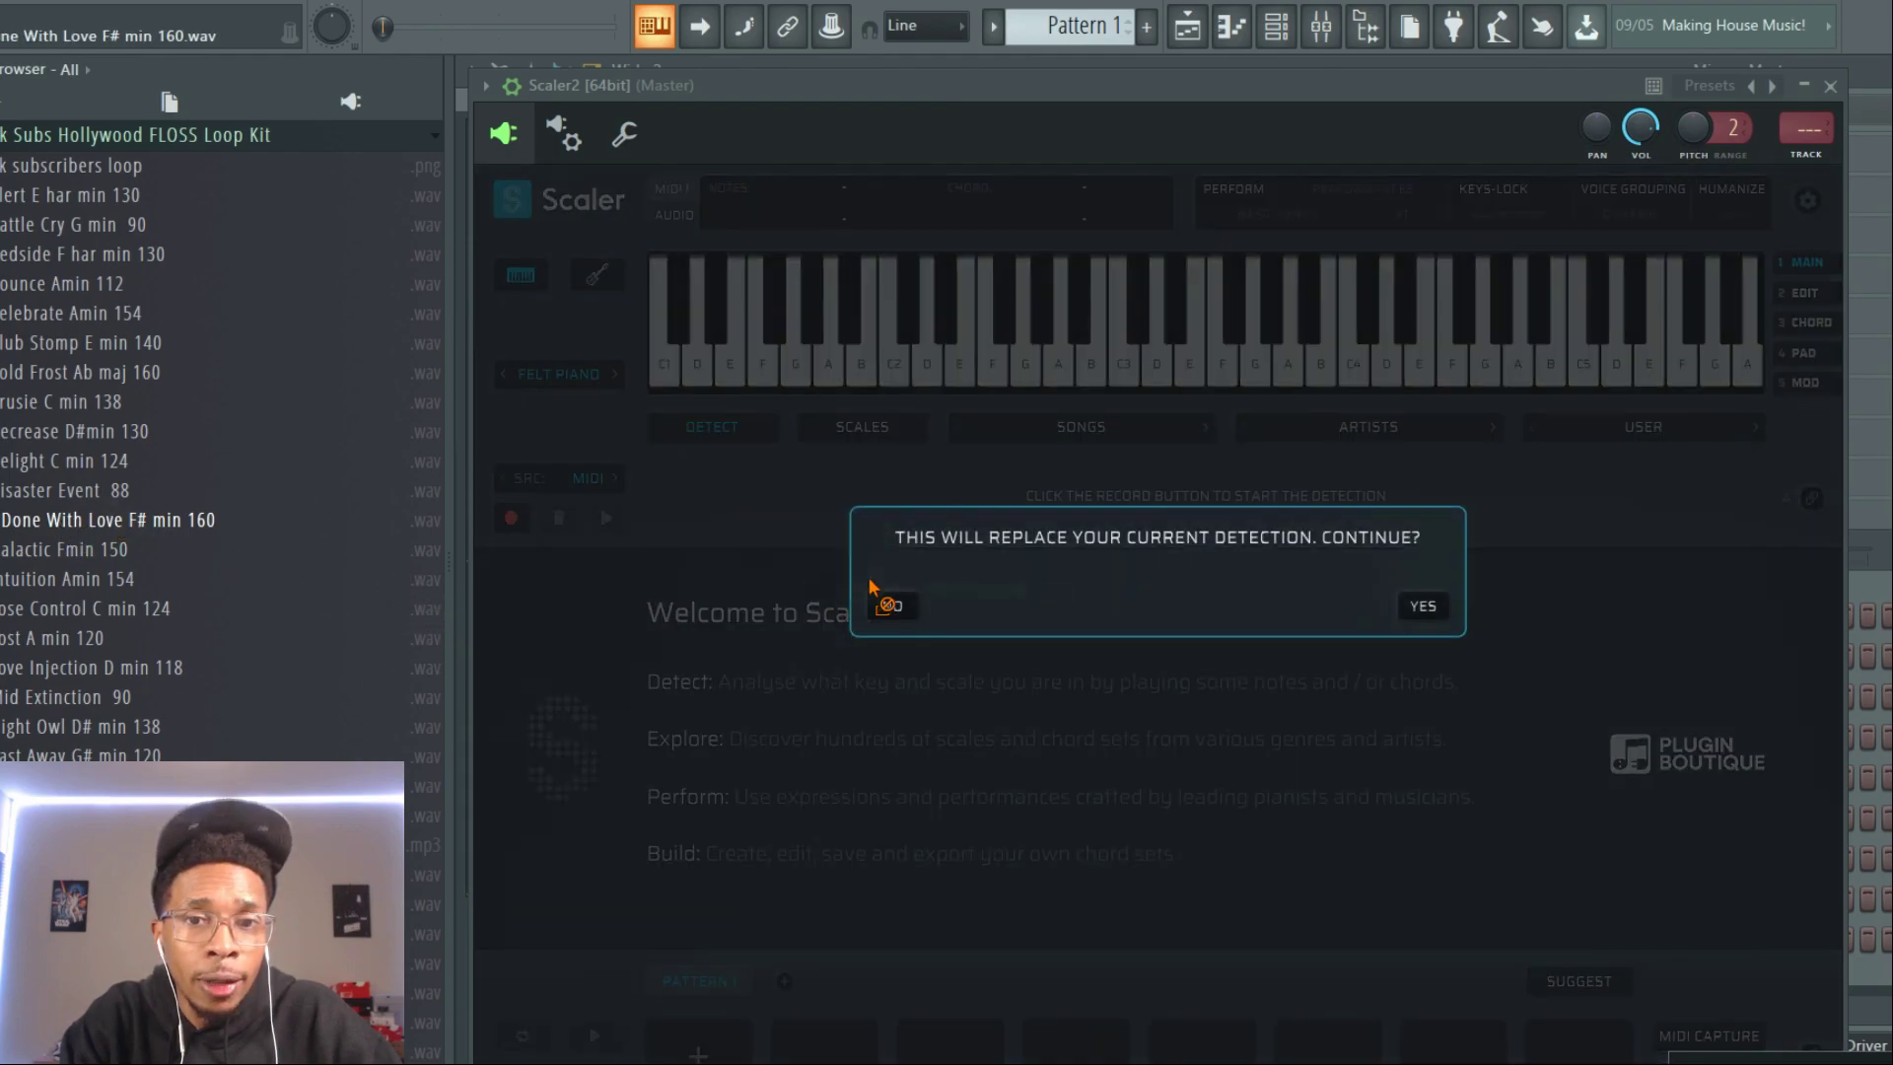
pyautogui.click(1421, 608)
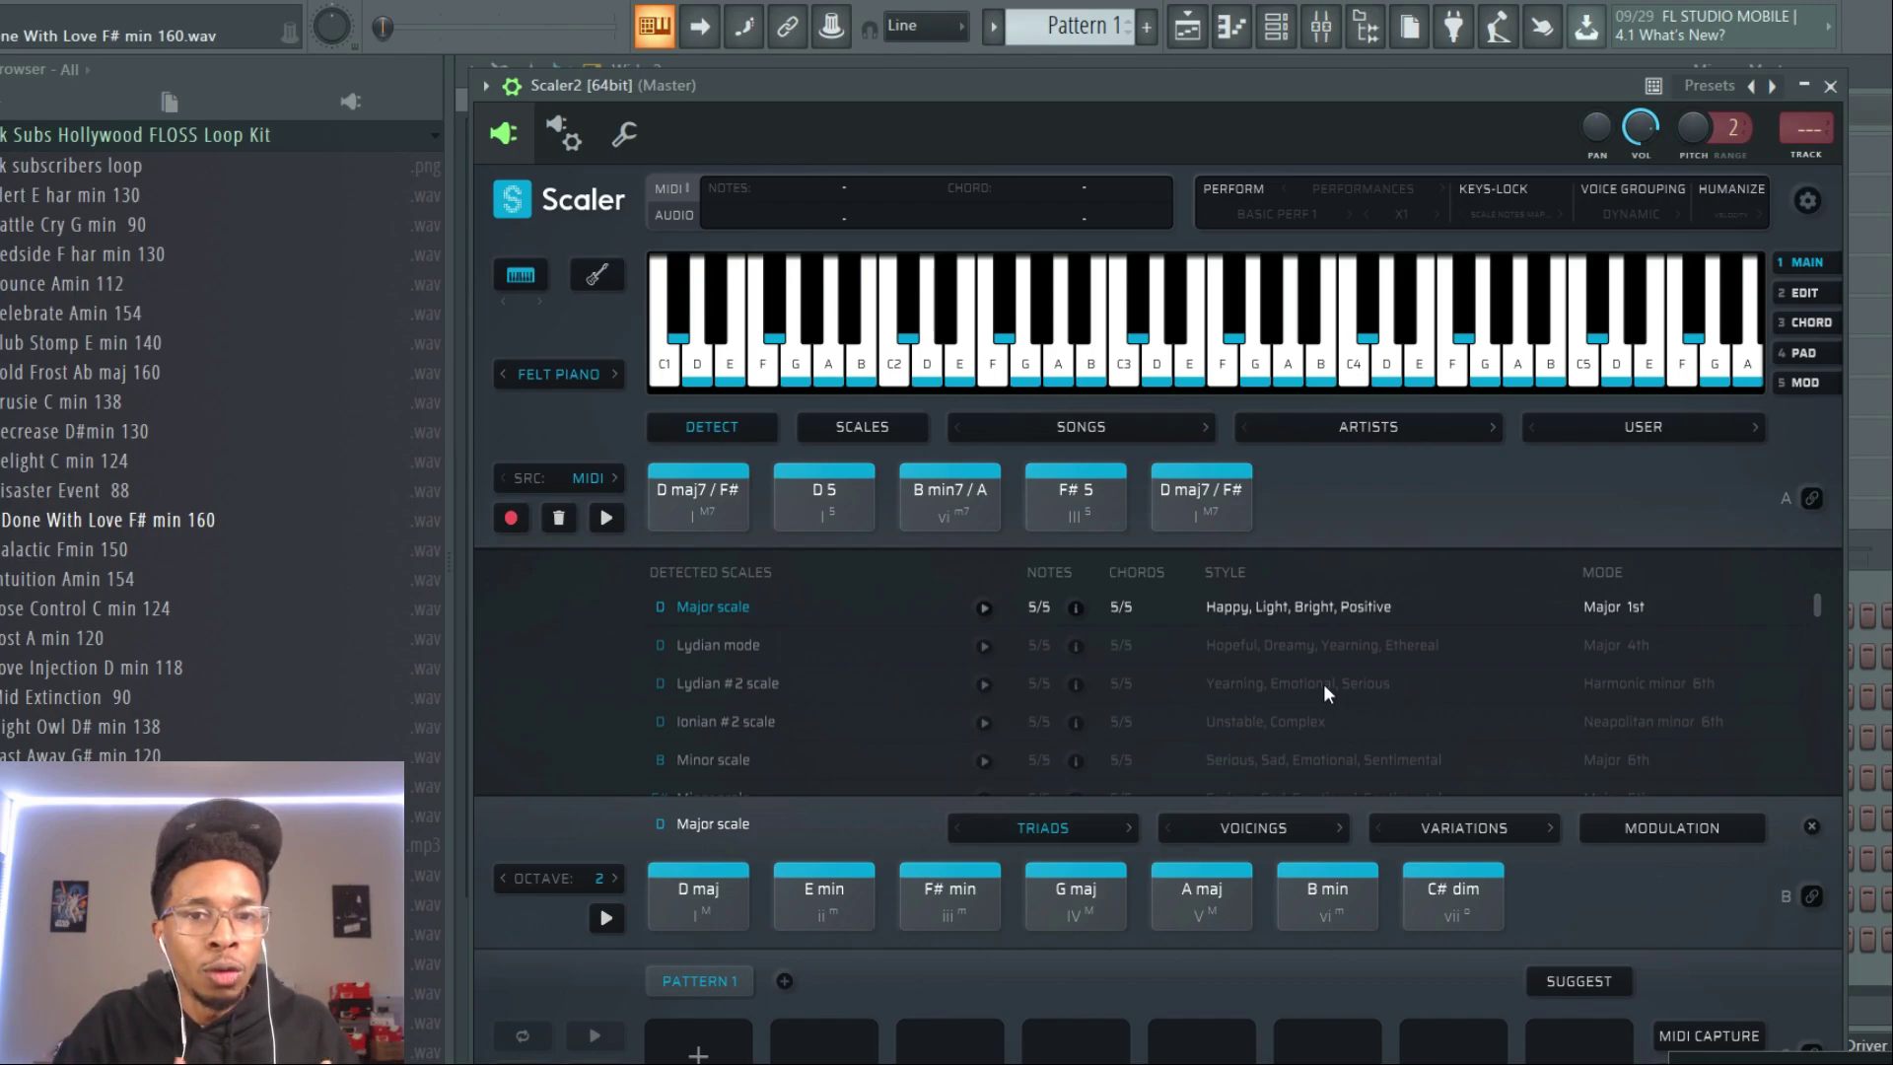
pyautogui.scroll(-4, 1323, 683)
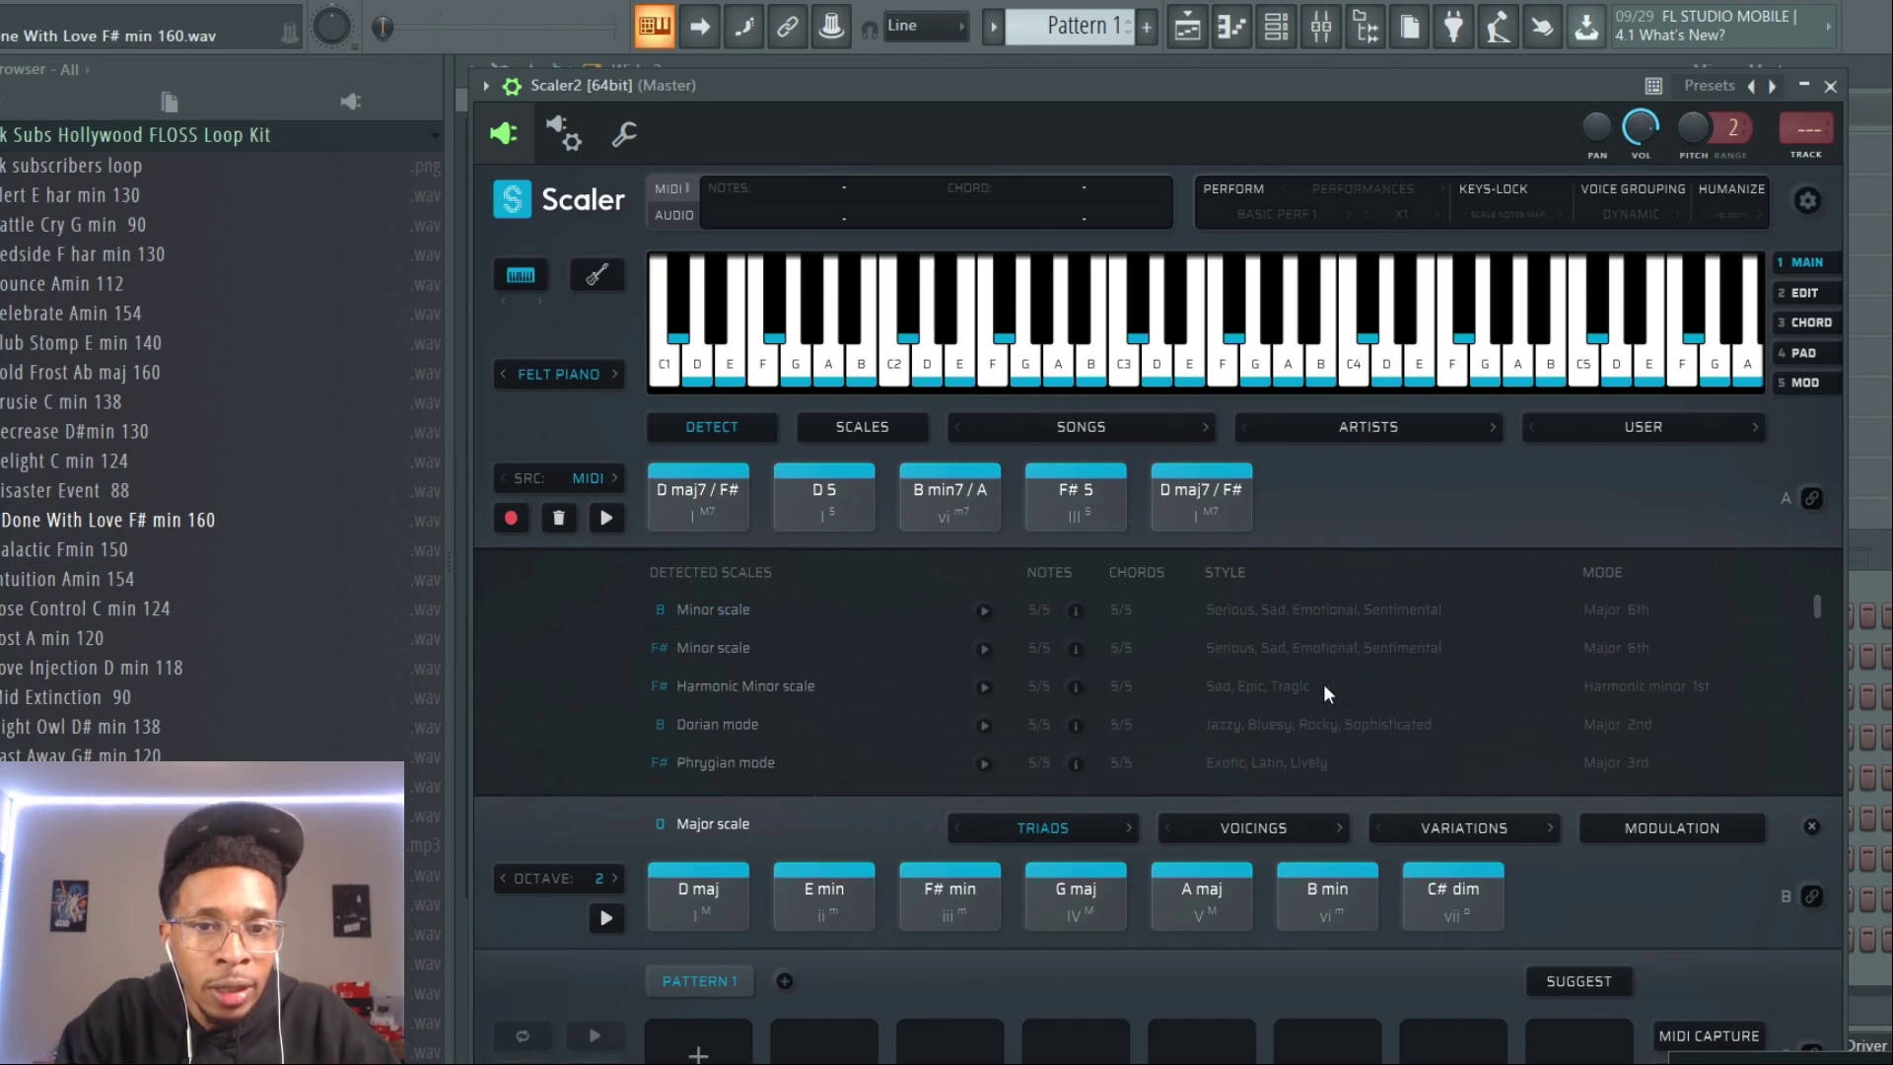
pyautogui.click(726, 647)
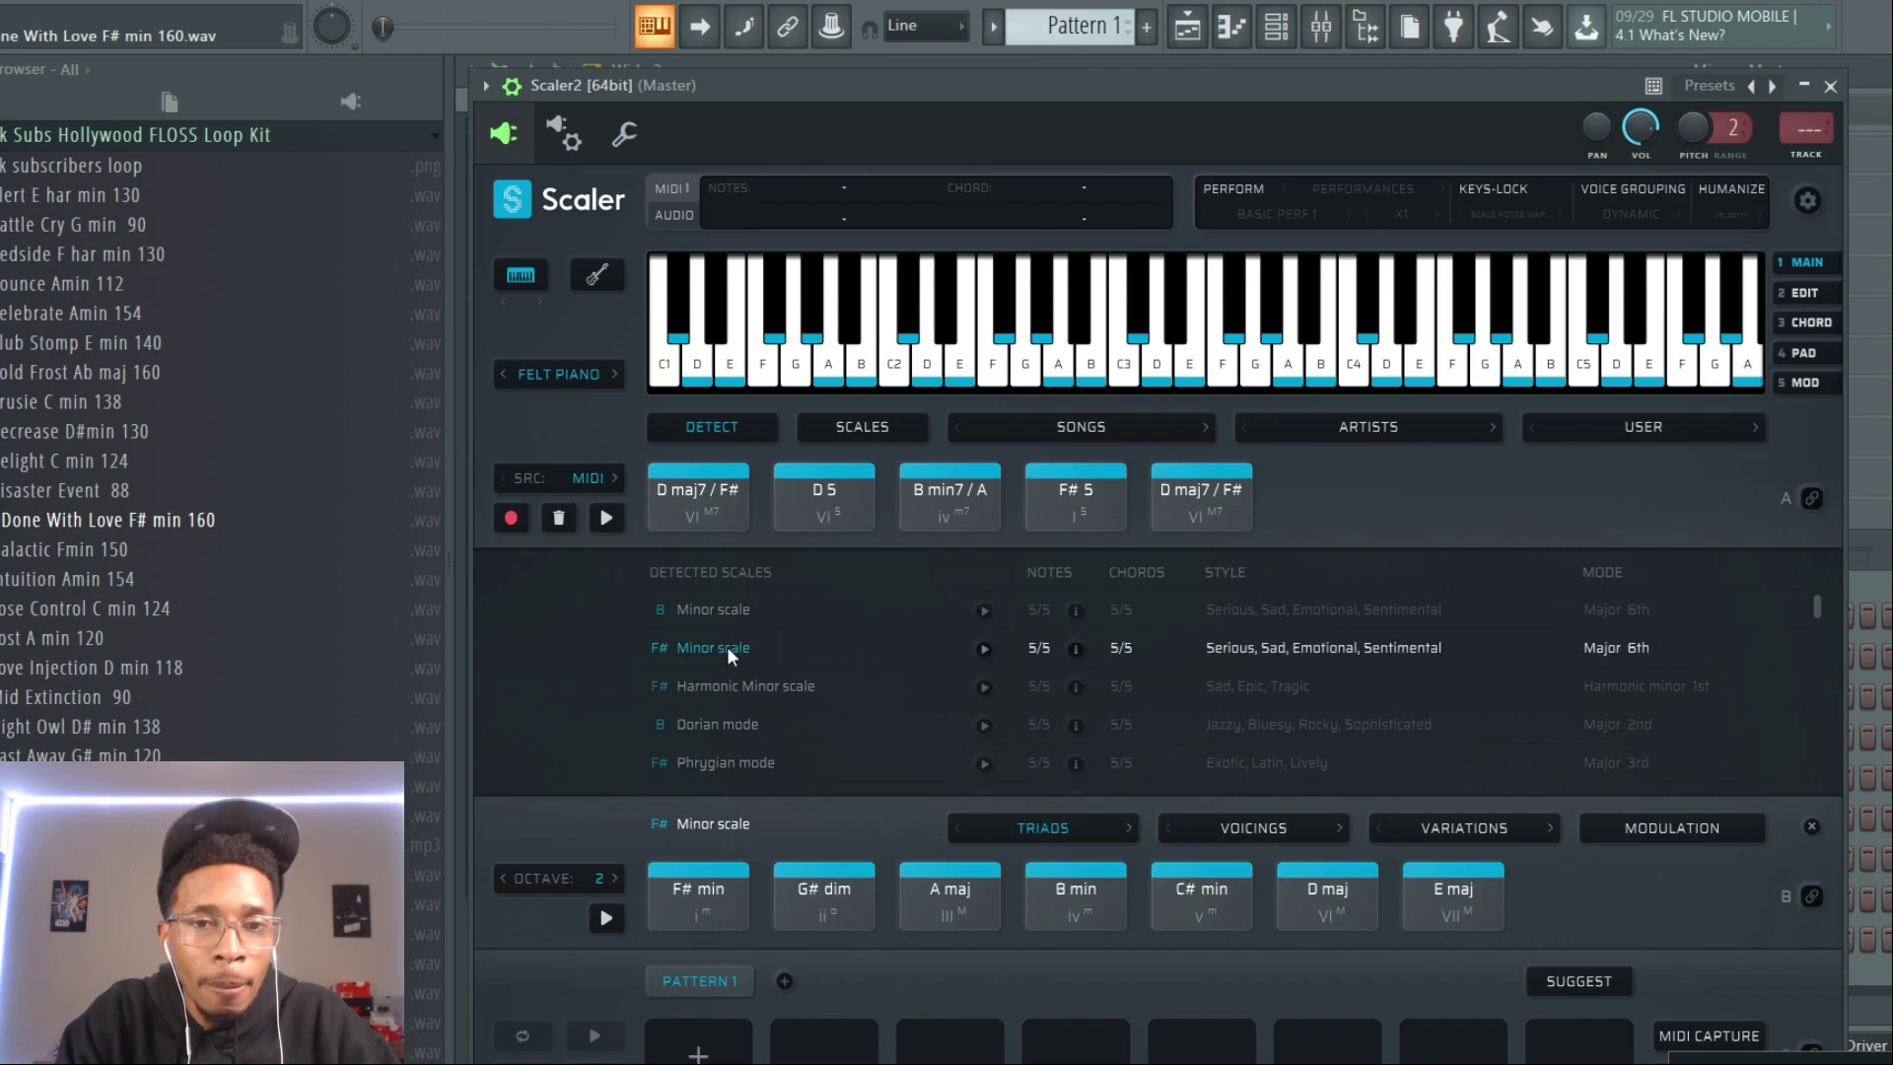
# Step: Audition each of the detected chords in Scaler
pyautogui.click(1060, 505)
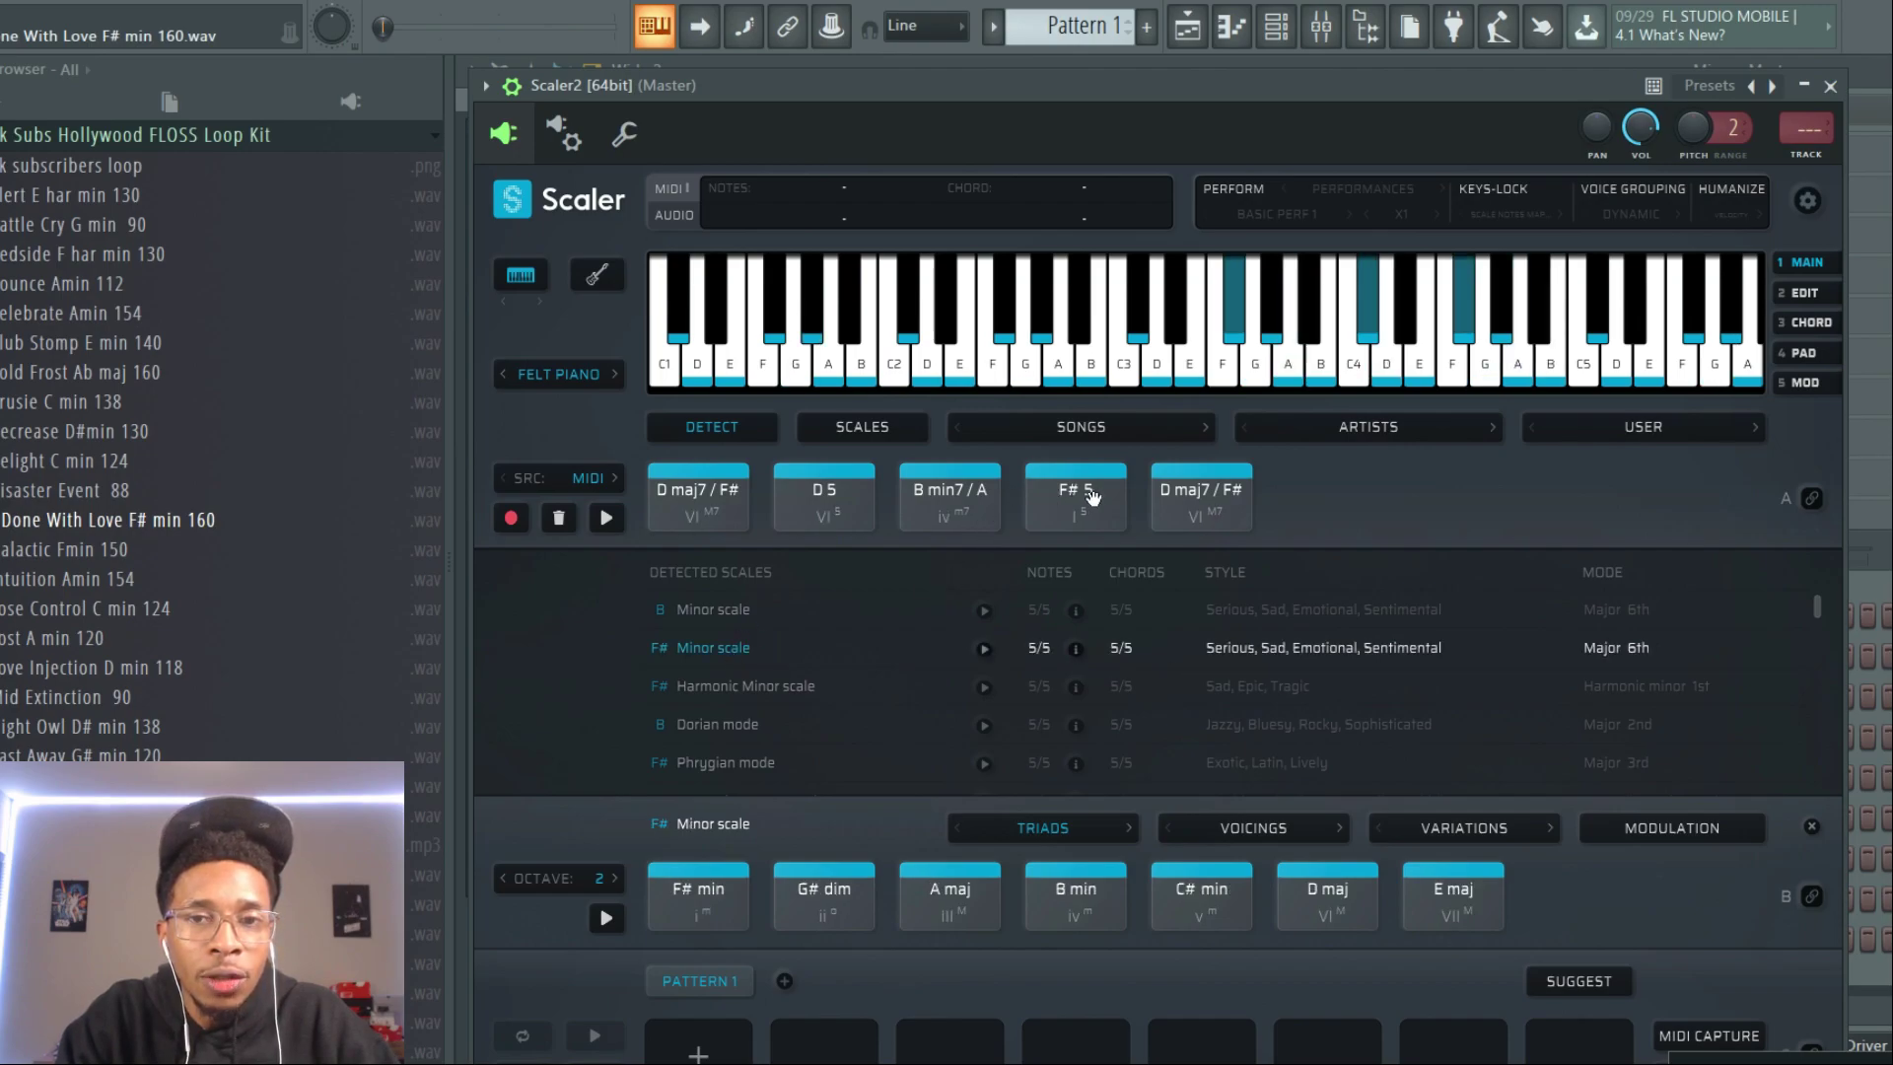
pyautogui.click(698, 498)
pyautogui.click(824, 498)
pyautogui.click(936, 495)
pyautogui.click(1075, 498)
pyautogui.click(1174, 503)
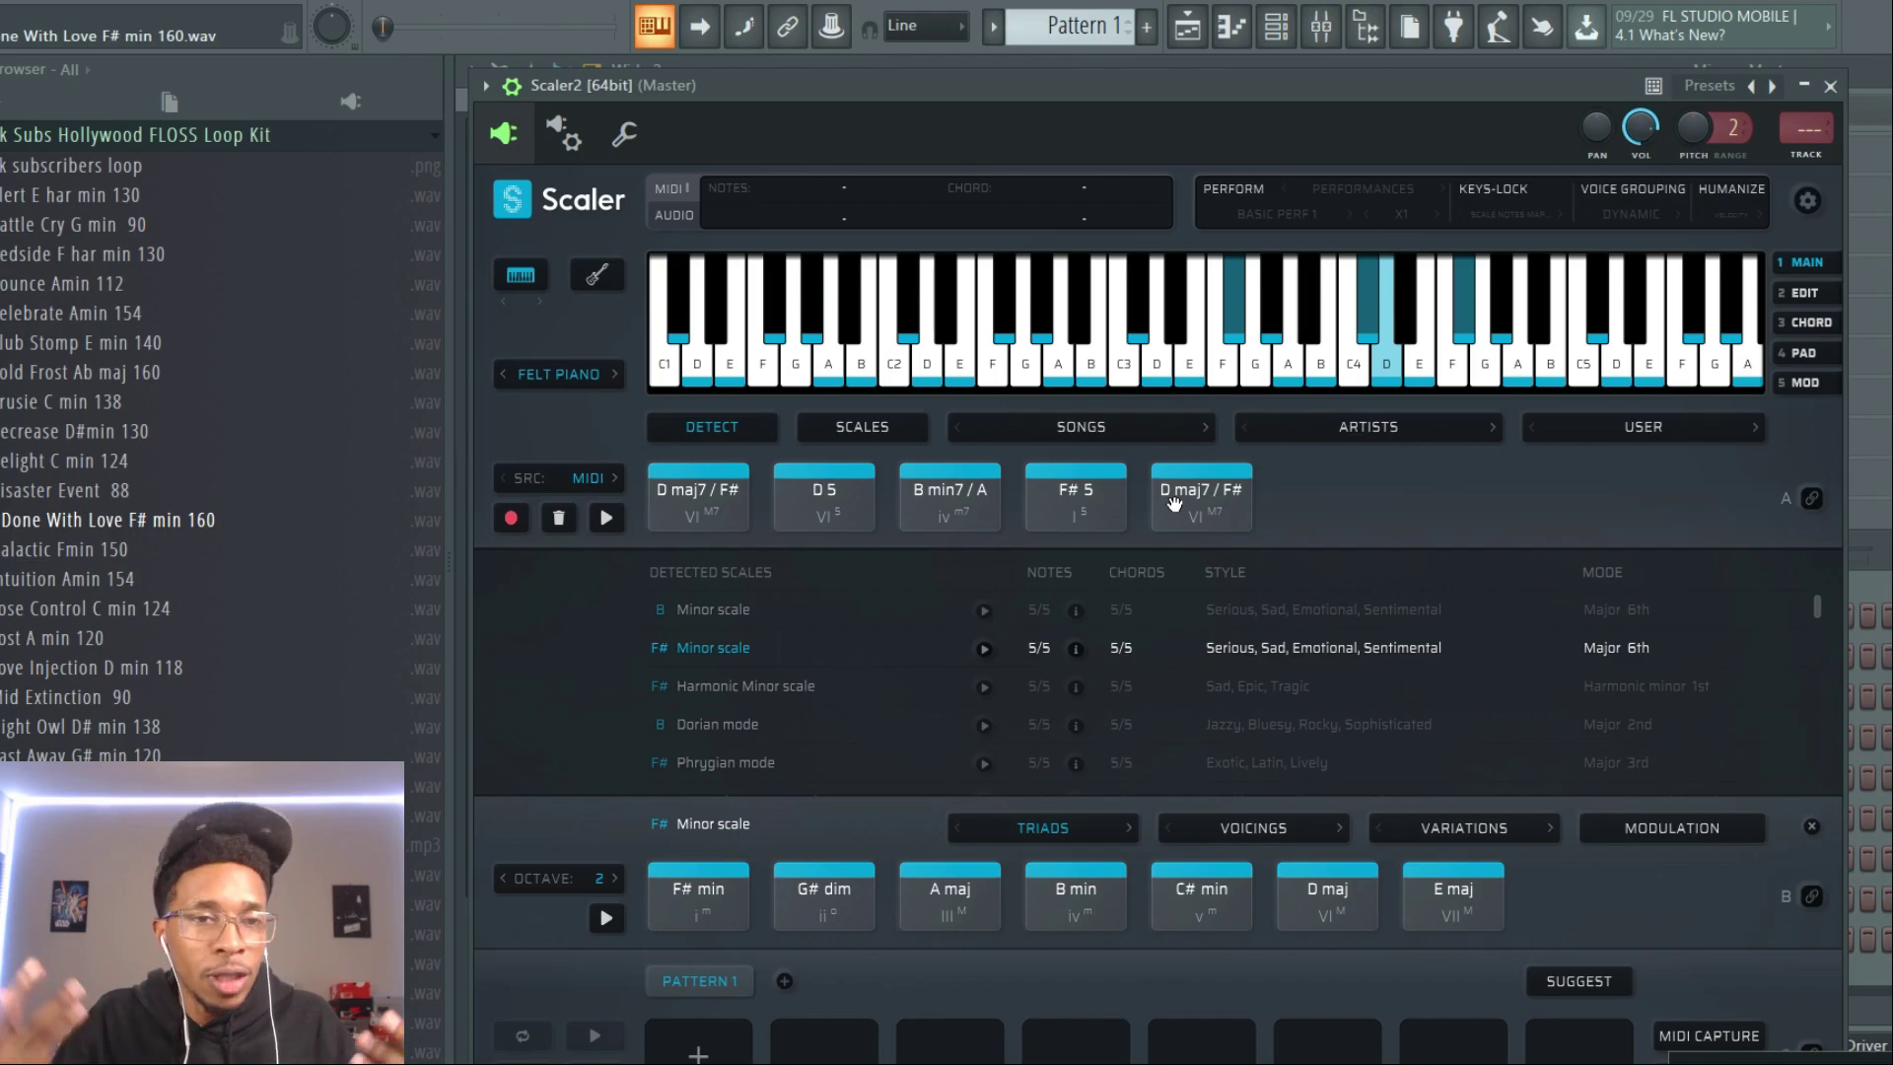
# Step: Build a progression in Scaler's Pattern 1 from F# 5, B min7/A and D 5, with a rest slot between the chords
pyautogui.moveTo(1075, 498); pyautogui.dragTo(700, 1043)
pyautogui.moveTo(950, 498); pyautogui.dragTo(949, 1045)
pyautogui.moveTo(837, 508); pyautogui.dragTo(1201, 1045)
pyautogui.moveTo(1198, 532); pyautogui.dragTo(1183, 478)
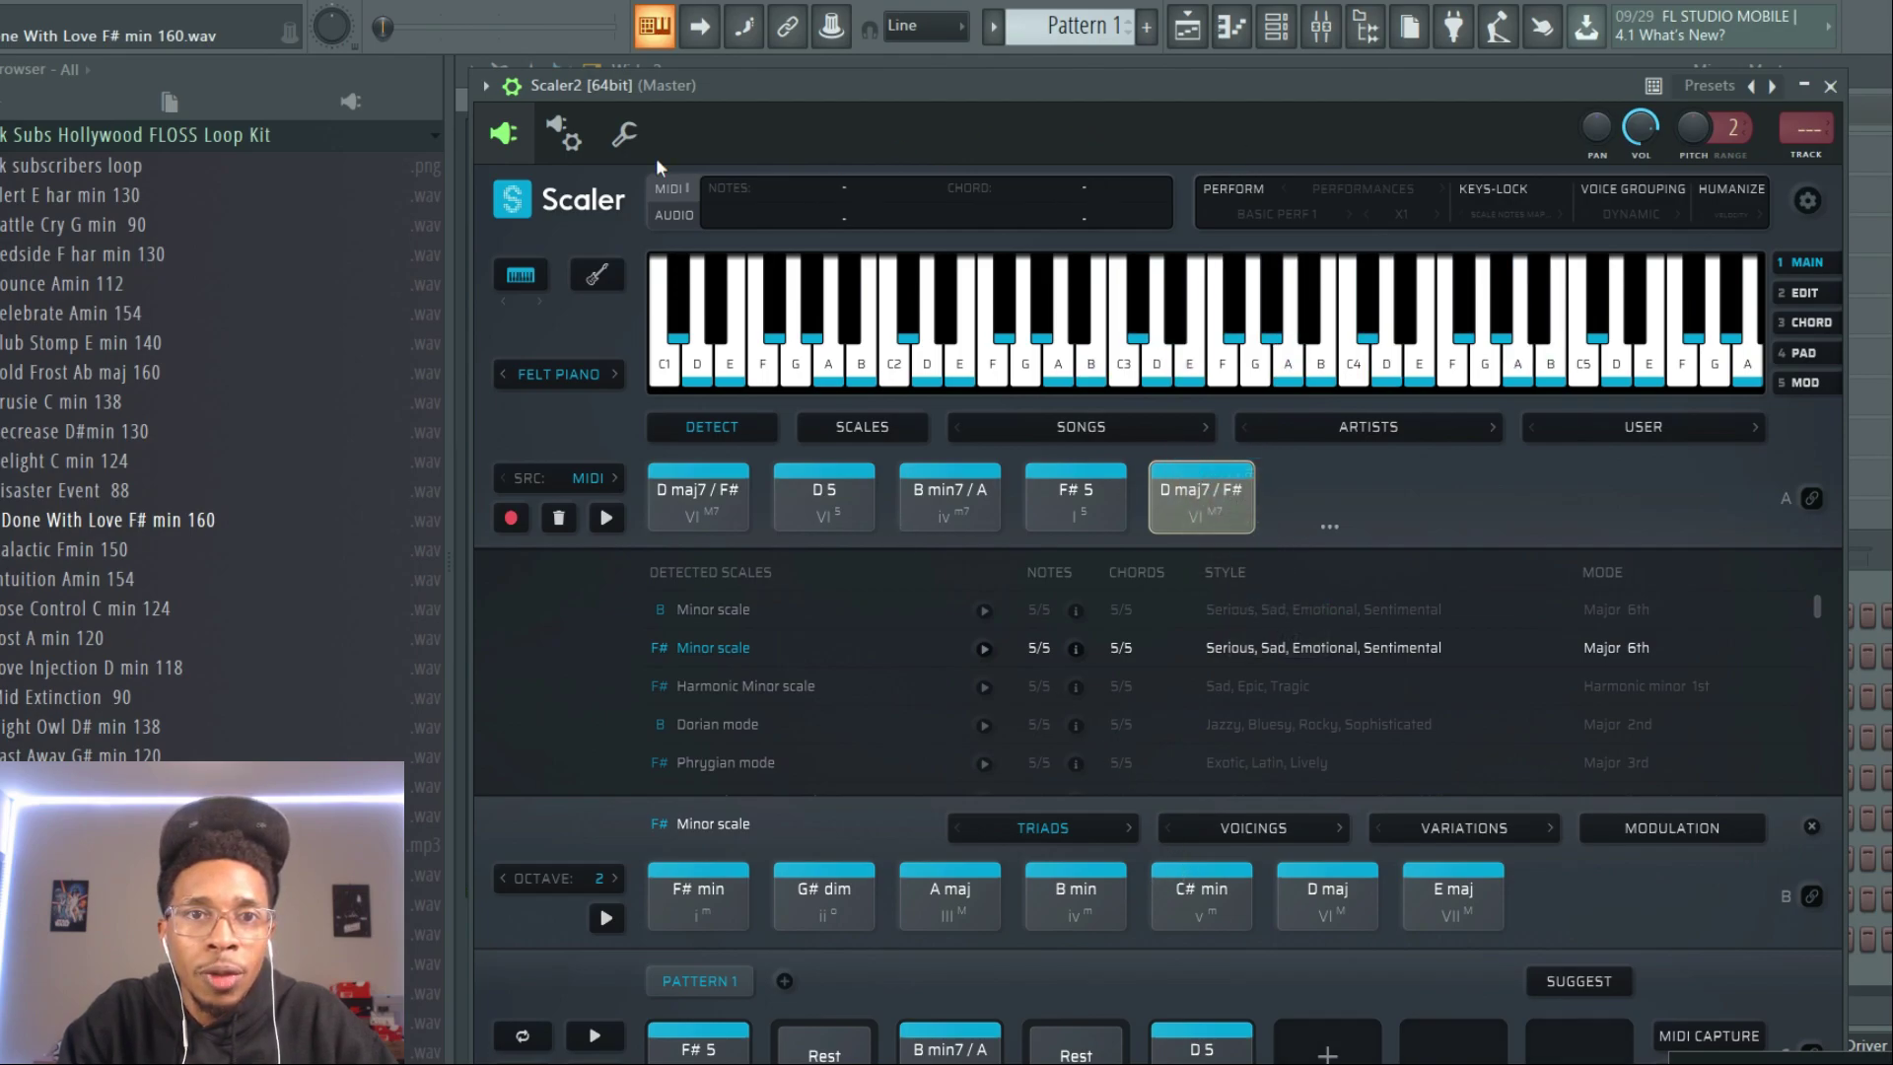
pyautogui.scroll(-1, 513, 95)
# Step: Add an ElectraX channel to the channel rack and transfer the Scaler chord pattern onto it as MIDI
pyautogui.moveTo(763, 87); pyautogui.dragTo(137, 27)
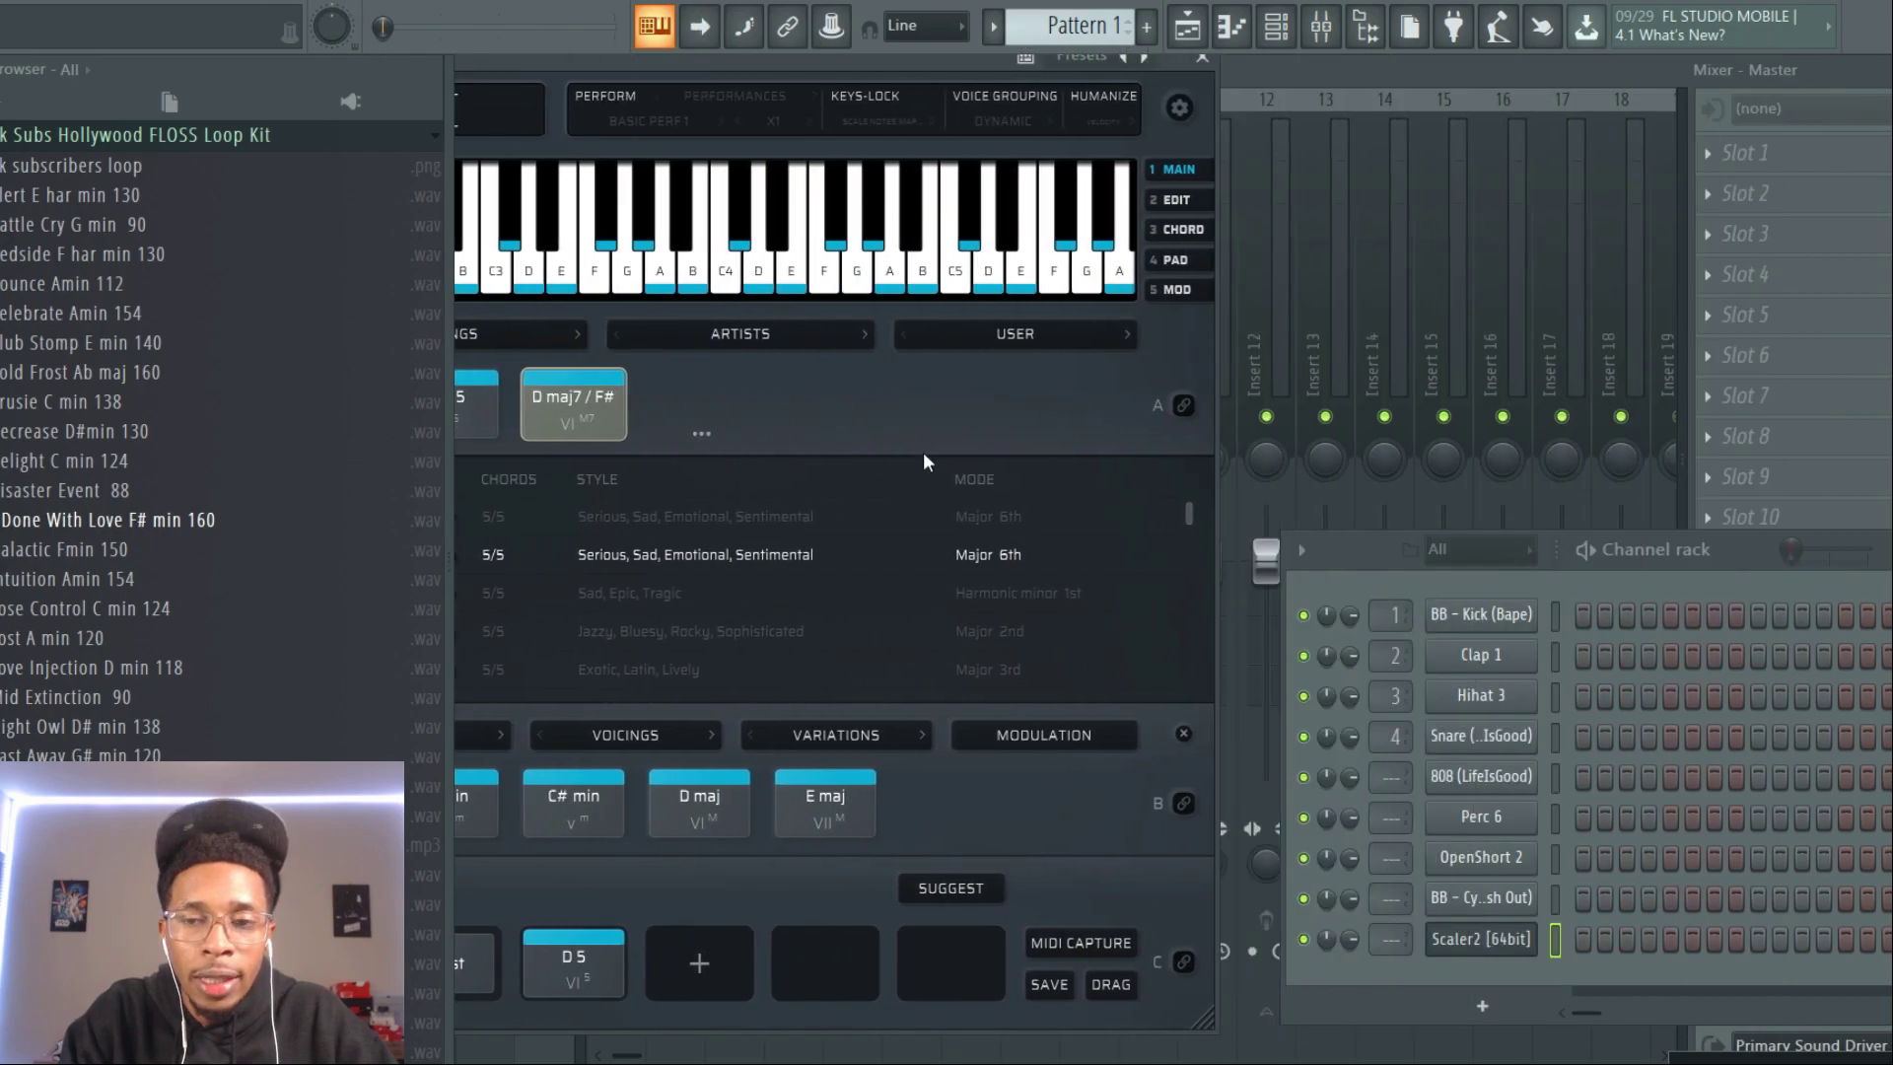
pyautogui.click(1482, 1006)
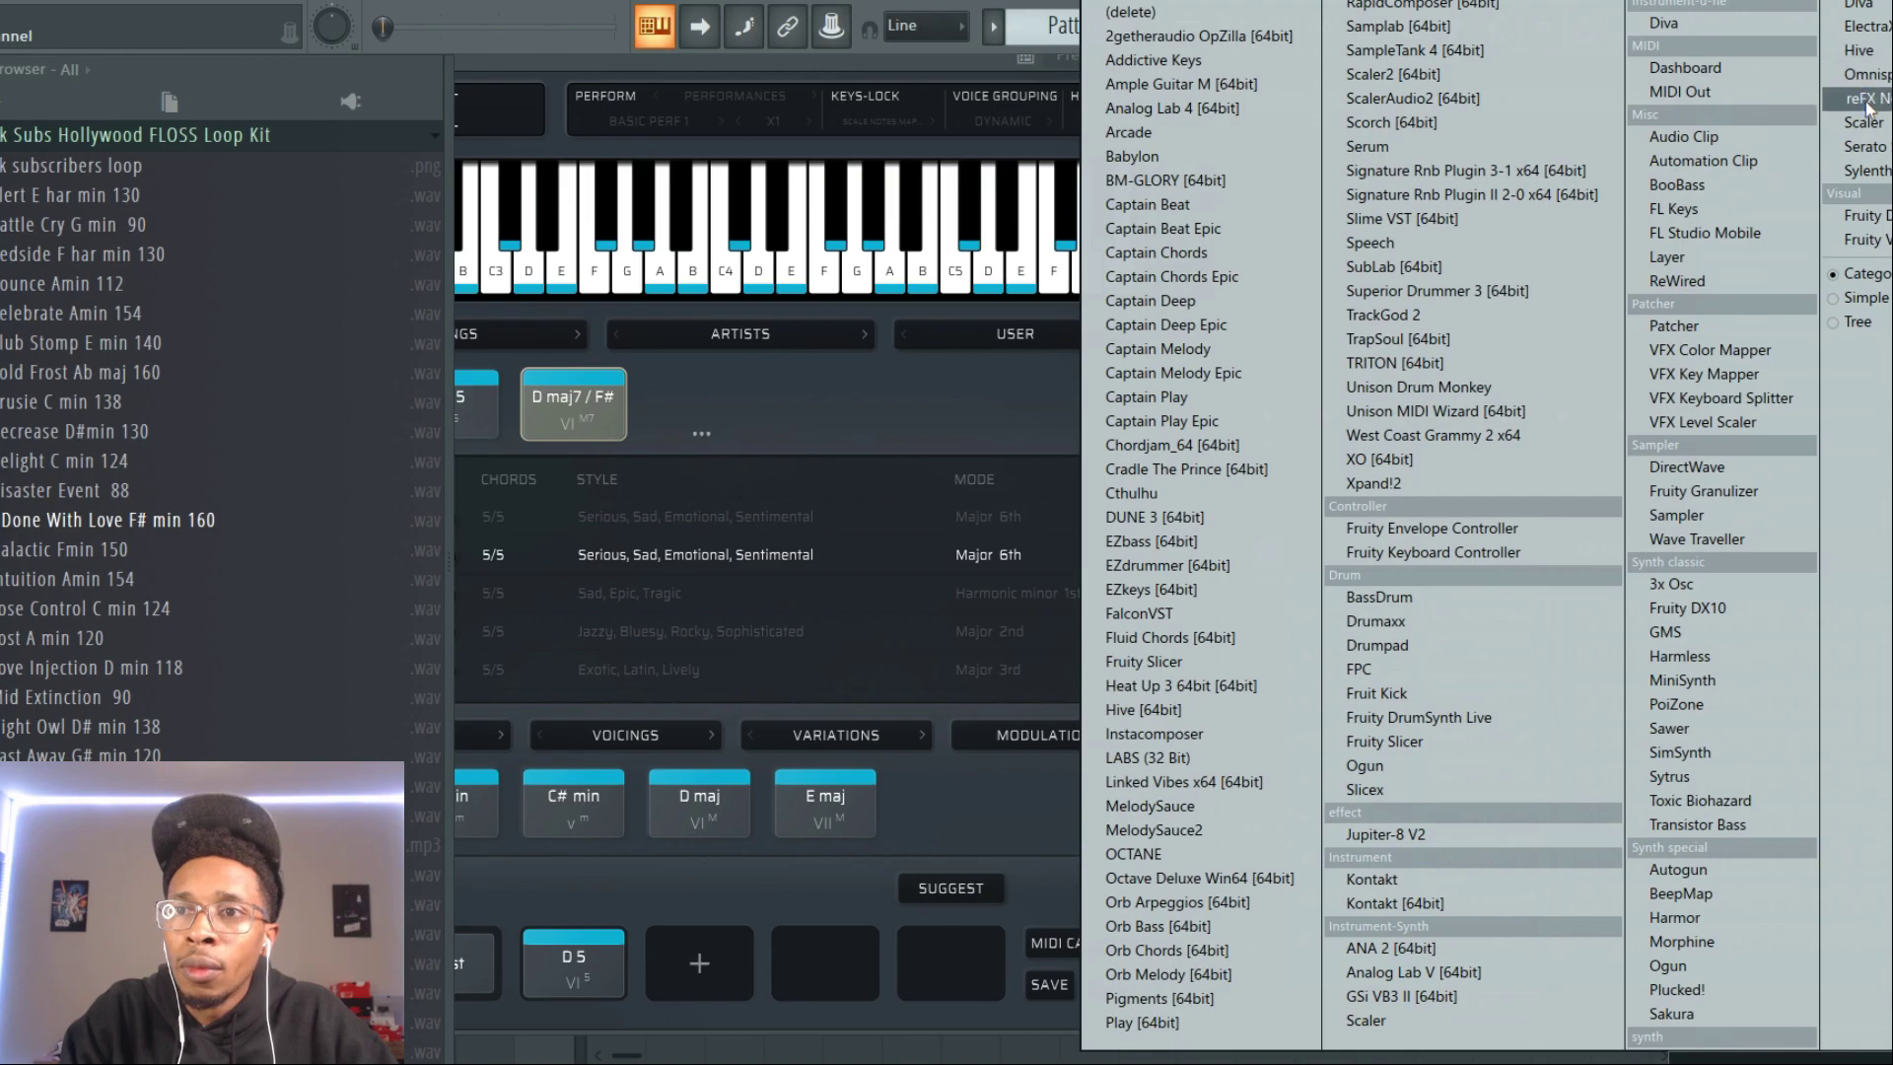
pyautogui.click(1868, 27)
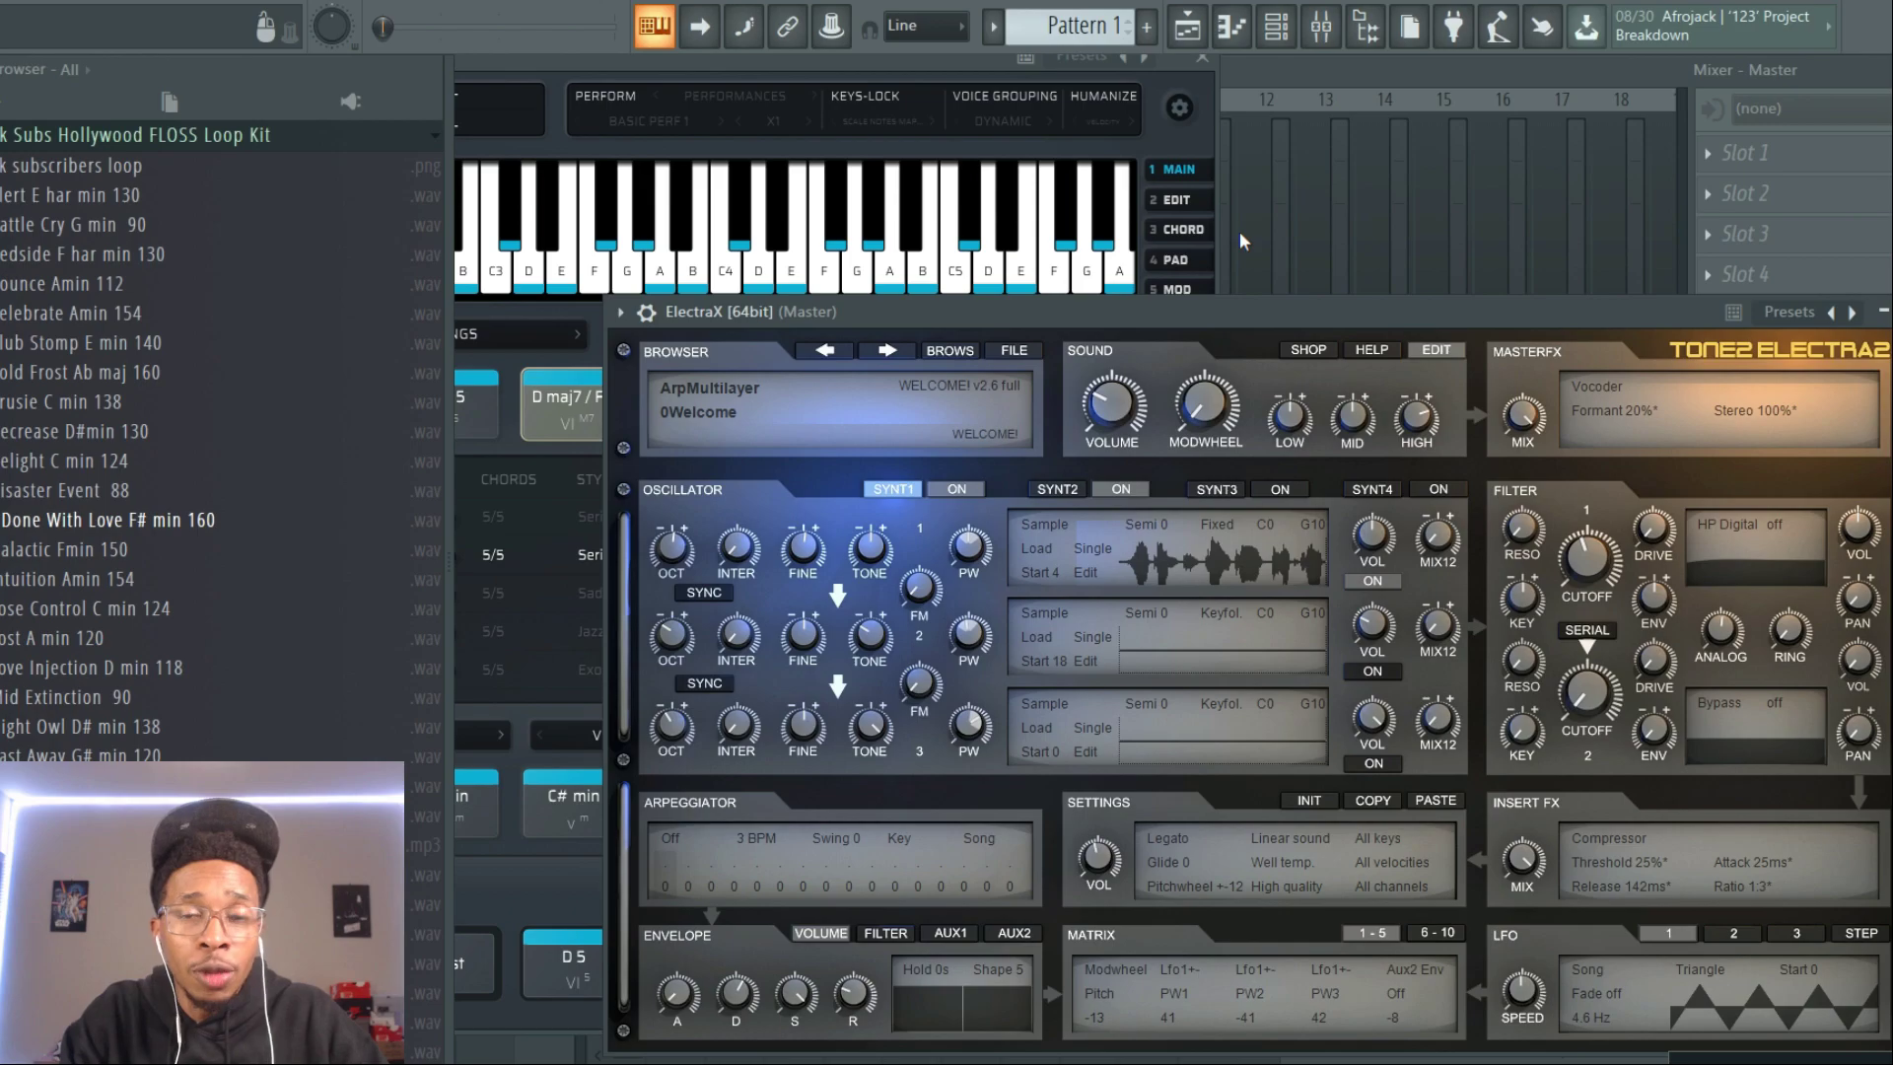
pyautogui.moveTo(1067, 309); pyautogui.dragTo(1892, 743)
pyautogui.moveTo(1119, 980); pyautogui.dragTo(1467, 982)
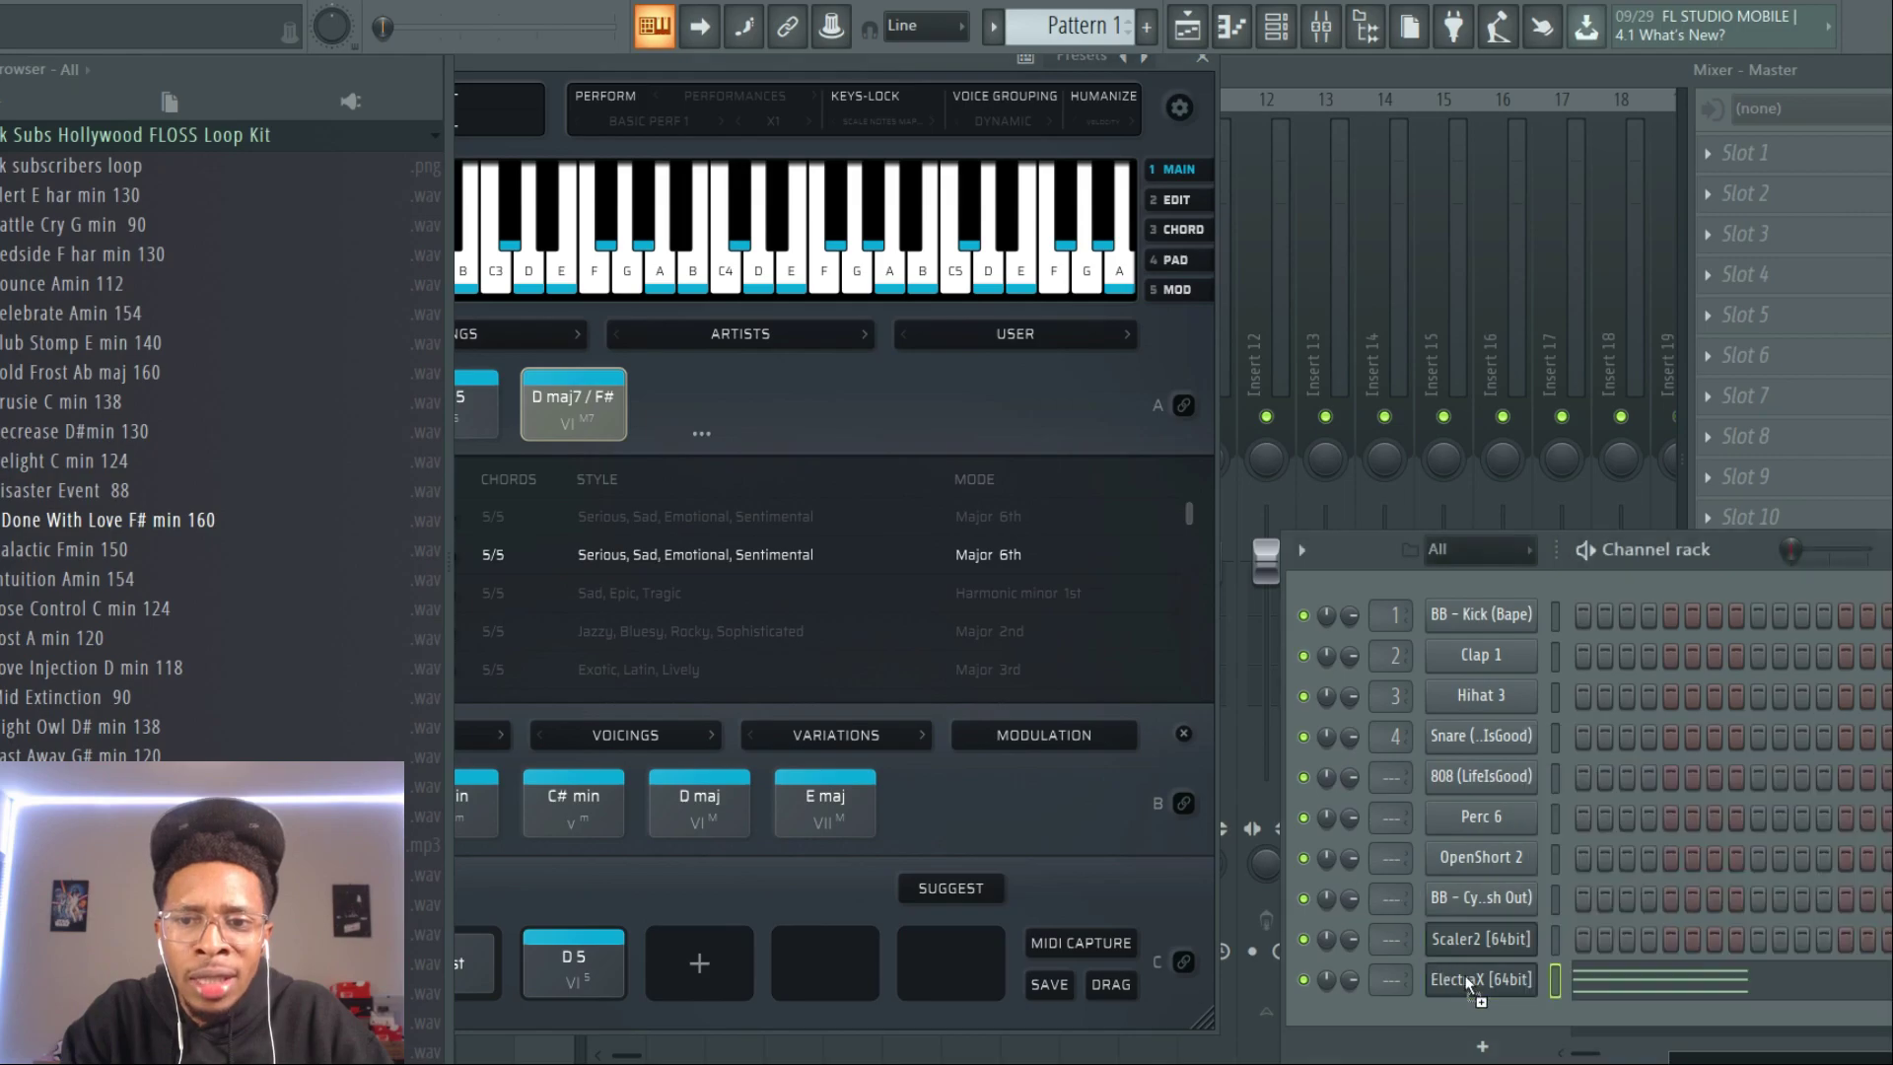
# Step: In ElectraX's piano roll, extend the first two chords to one full bar each and the third chord through the end of bar 4
pyautogui.click(1632, 979)
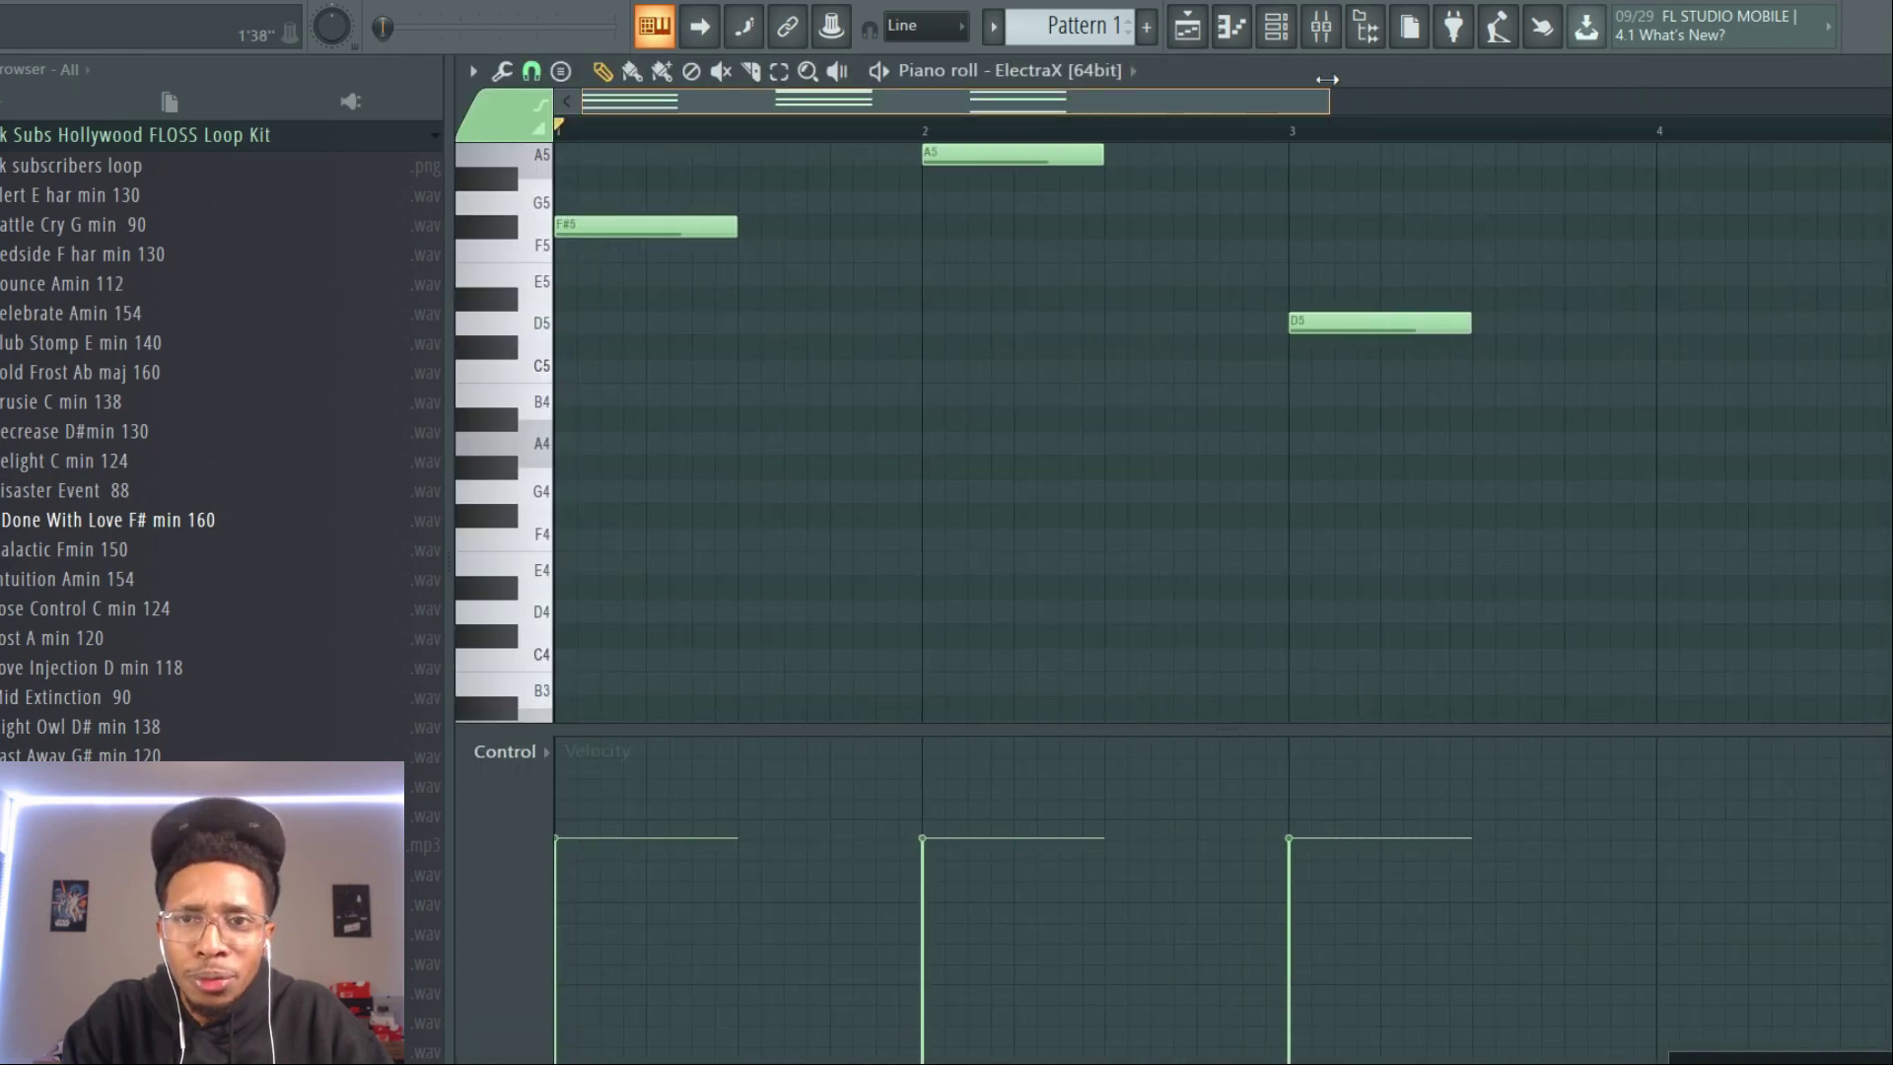
pyautogui.moveTo(1343, 264); pyautogui.dragTo(1372, 865)
pyautogui.scroll(3, 1440, 493)
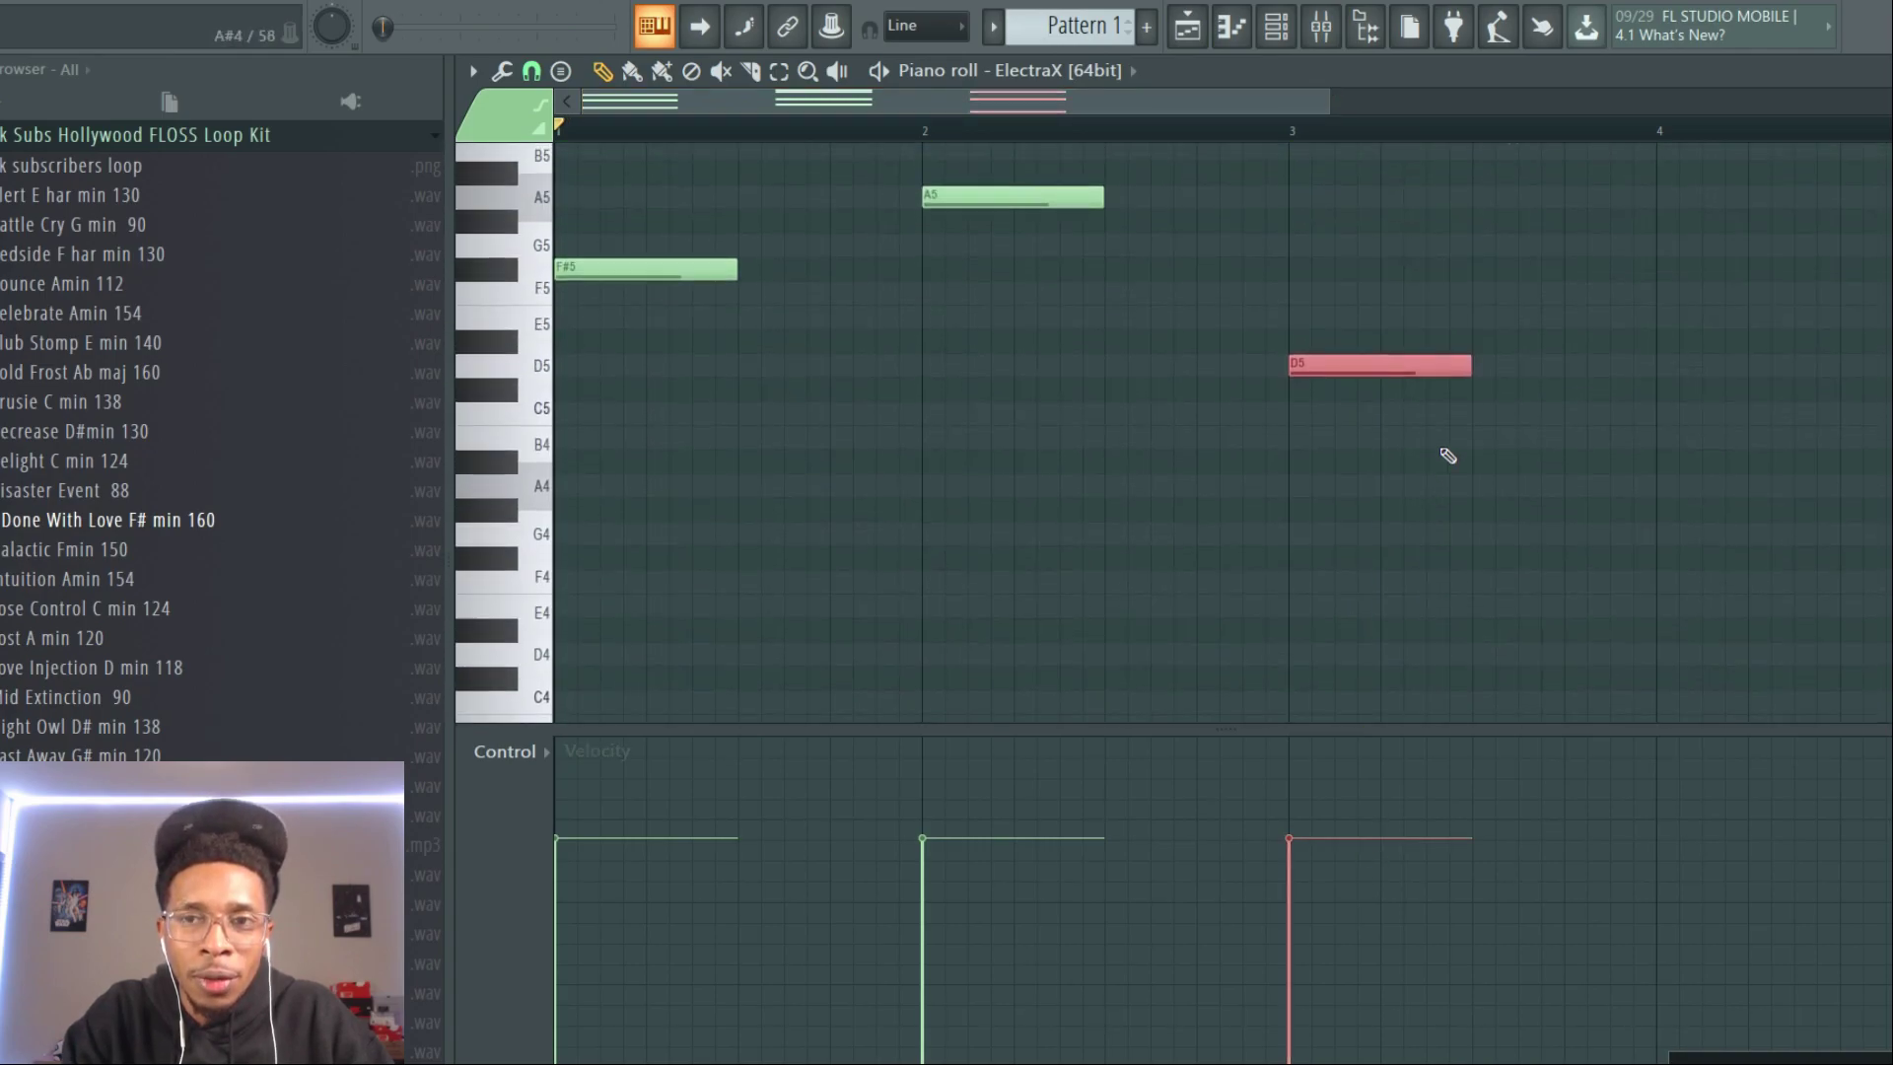
pyautogui.moveTo(1470, 366); pyautogui.dragTo(1883, 391)
pyautogui.moveTo(1115, 605); pyautogui.dragTo(445, 46)
pyautogui.moveTo(741, 617); pyautogui.dragTo(916, 623)
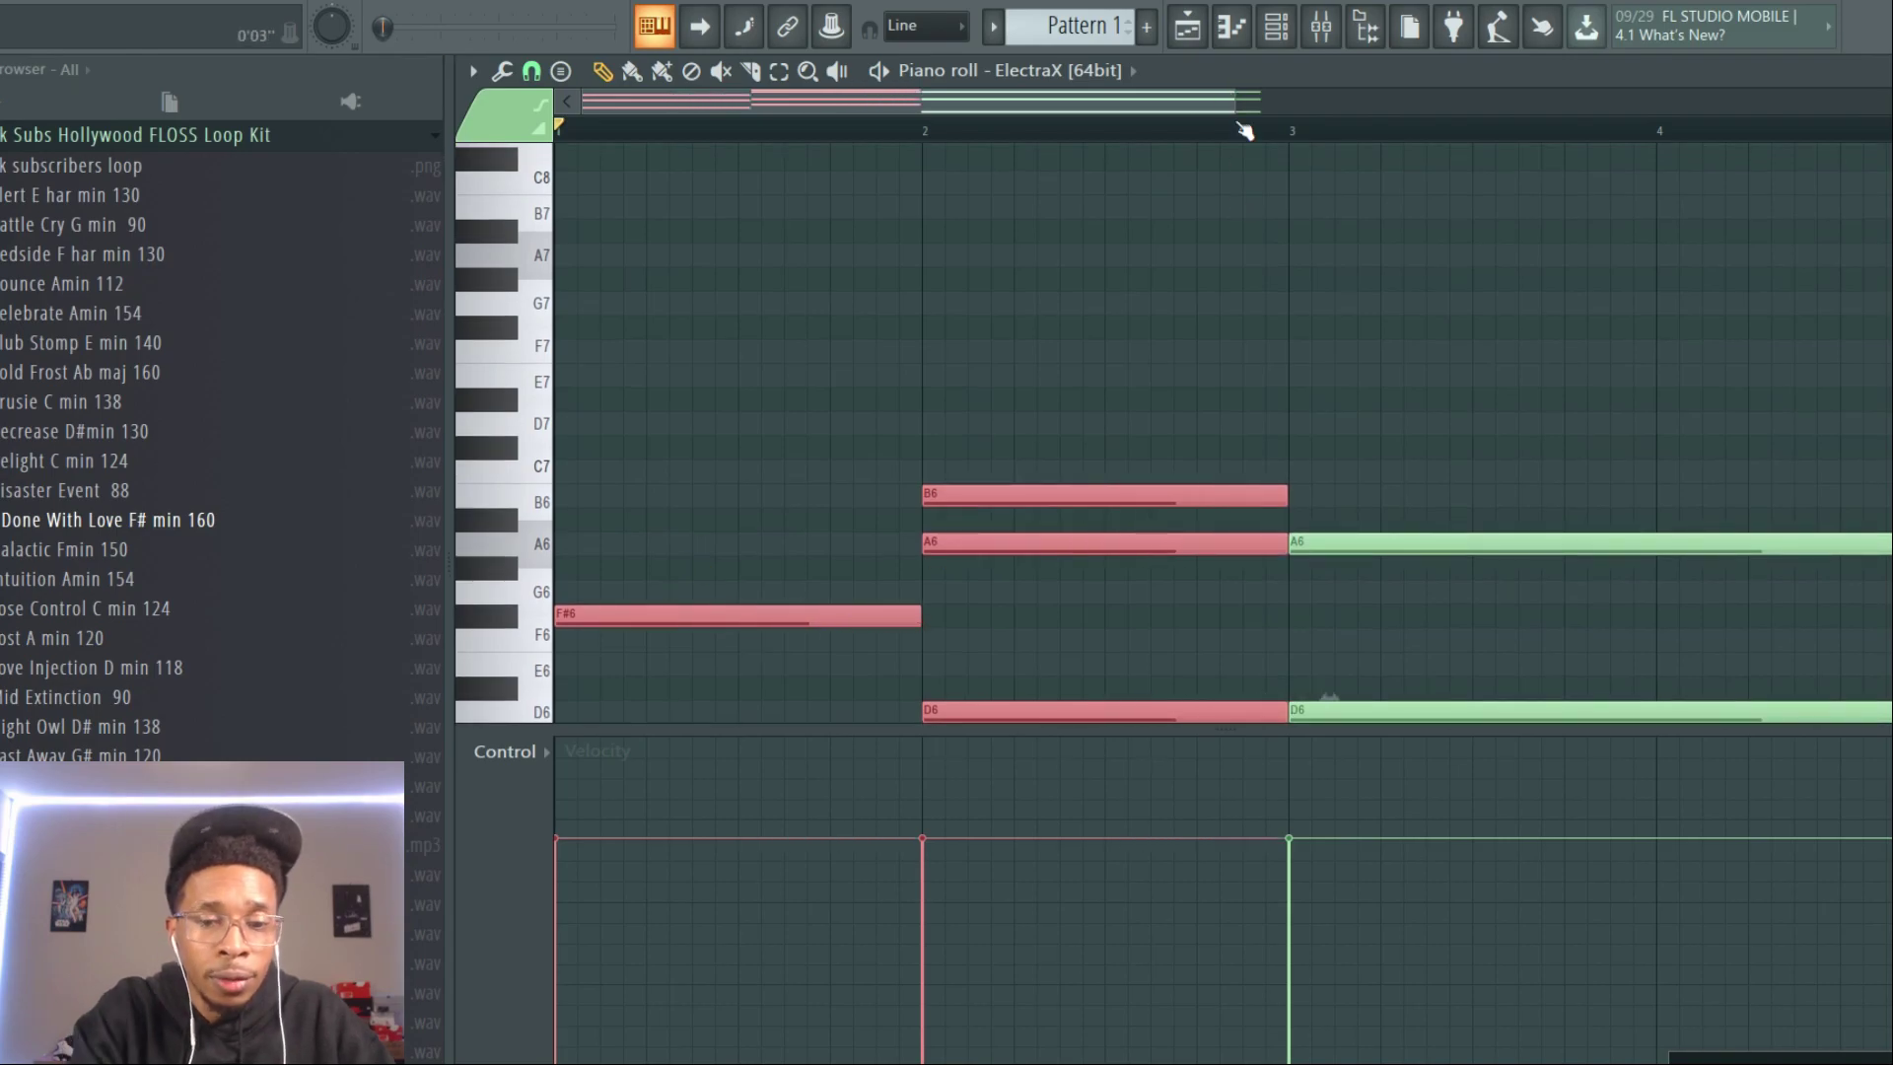
# Step: Load the BellArp - Dear patch from the StudioPlug - TAMO bank in ElectraX and play the chord pattern with it
pyautogui.press('F6')
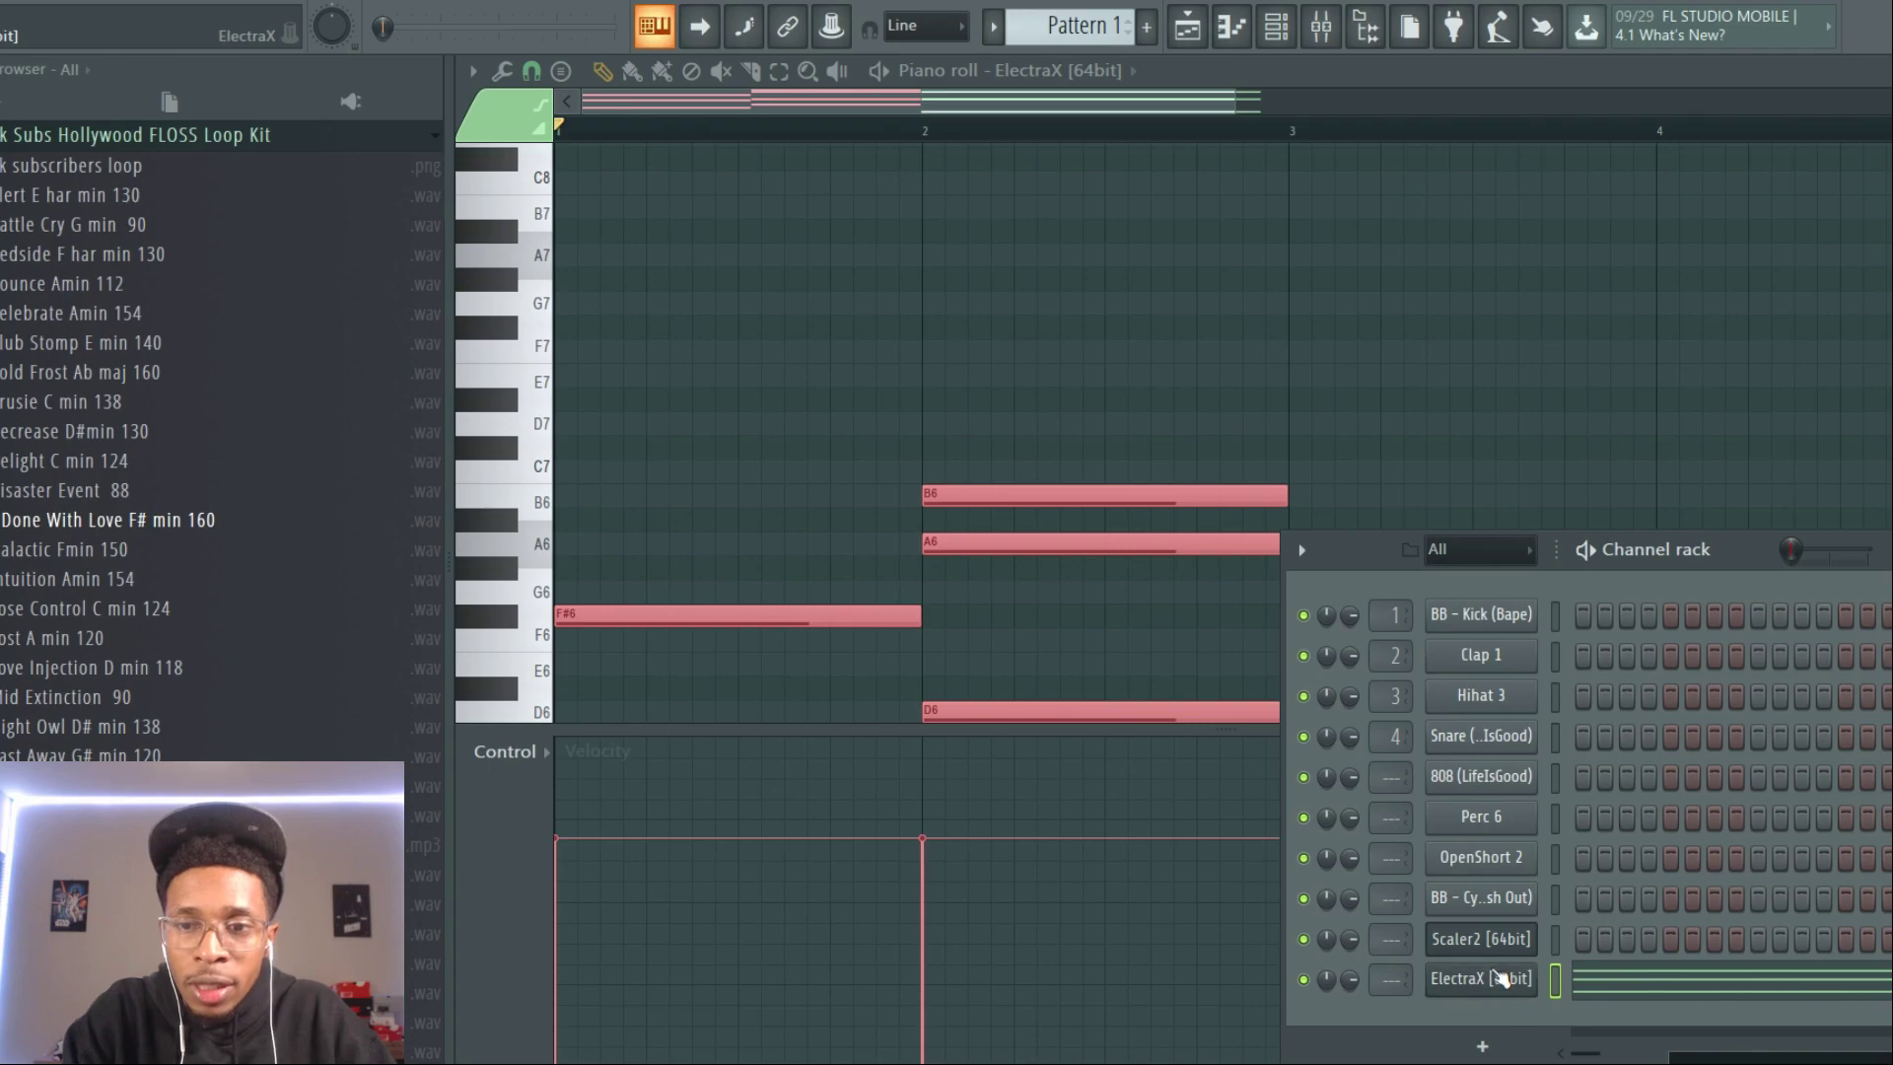
pyautogui.click(1498, 978)
pyautogui.moveTo(1826, 739); pyautogui.dragTo(1278, 223)
pyautogui.click(1328, 267)
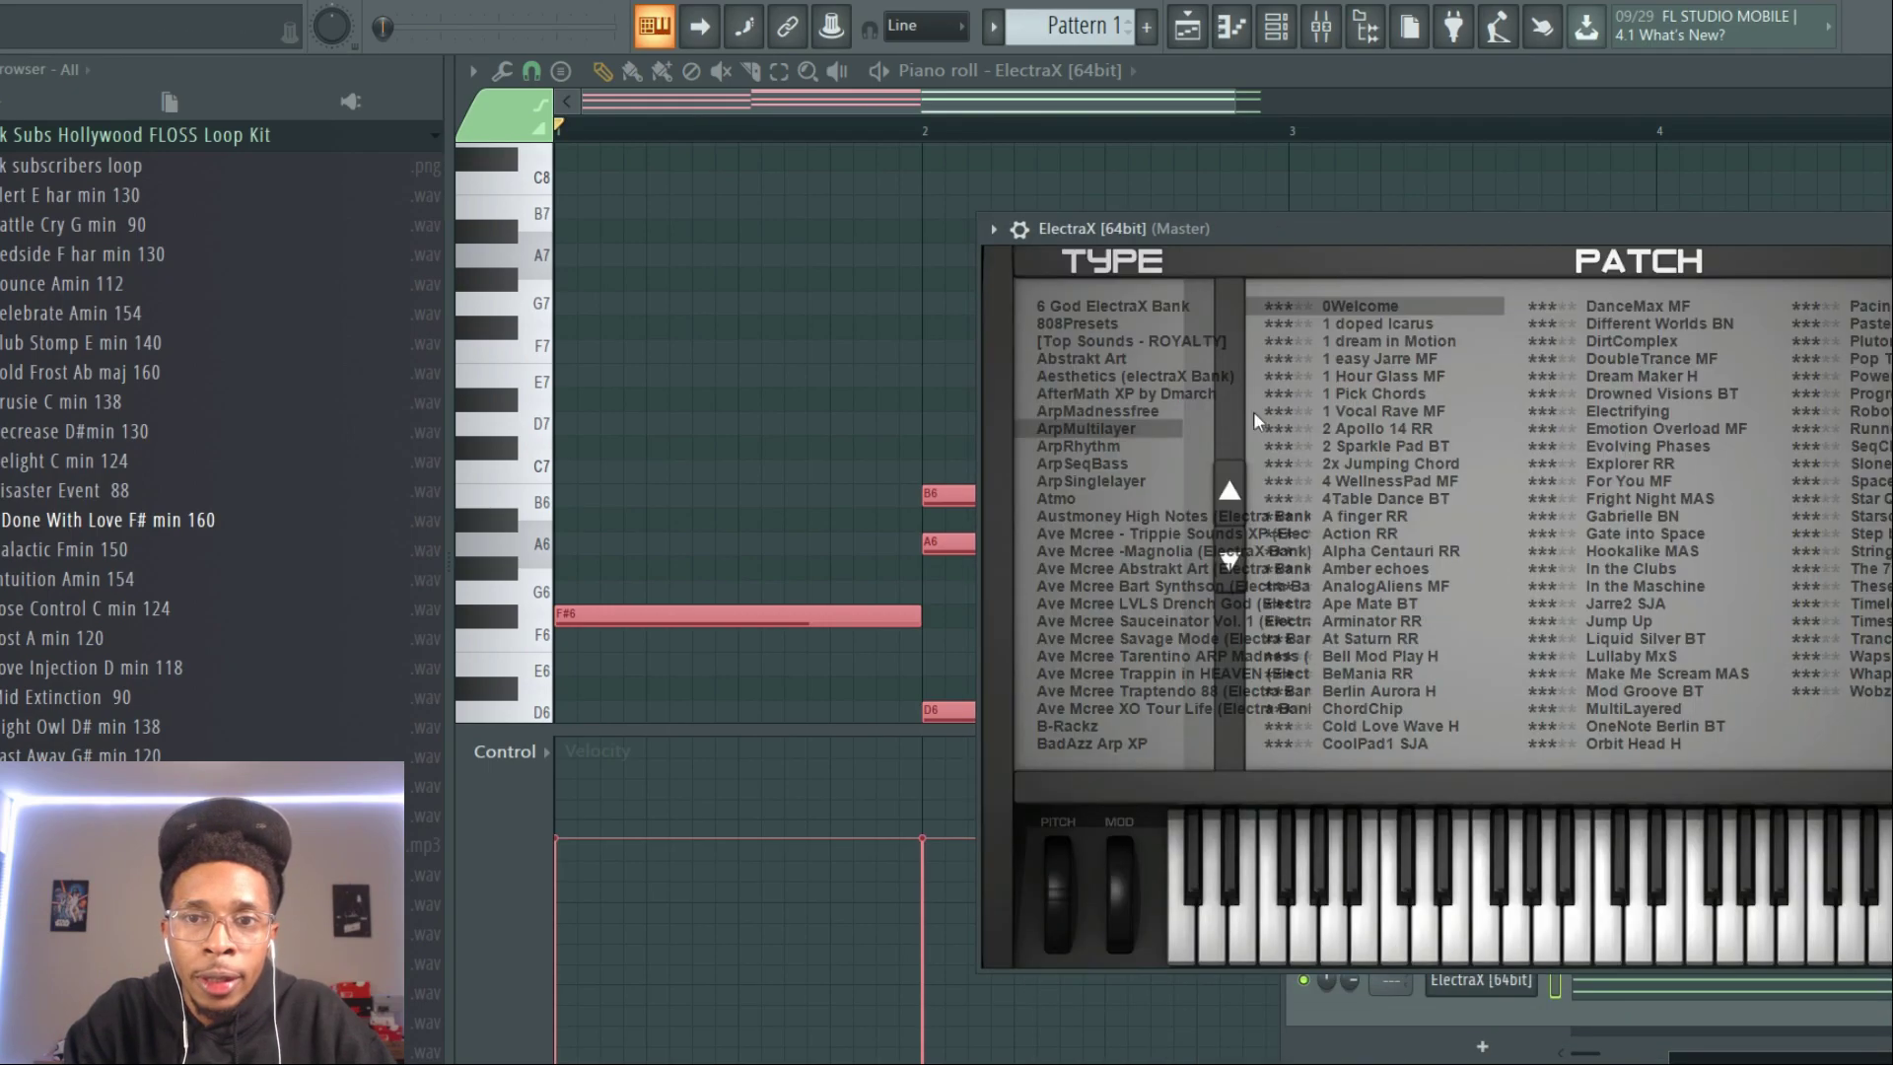
pyautogui.moveTo(1198, 354); pyautogui.dragTo(1197, 638)
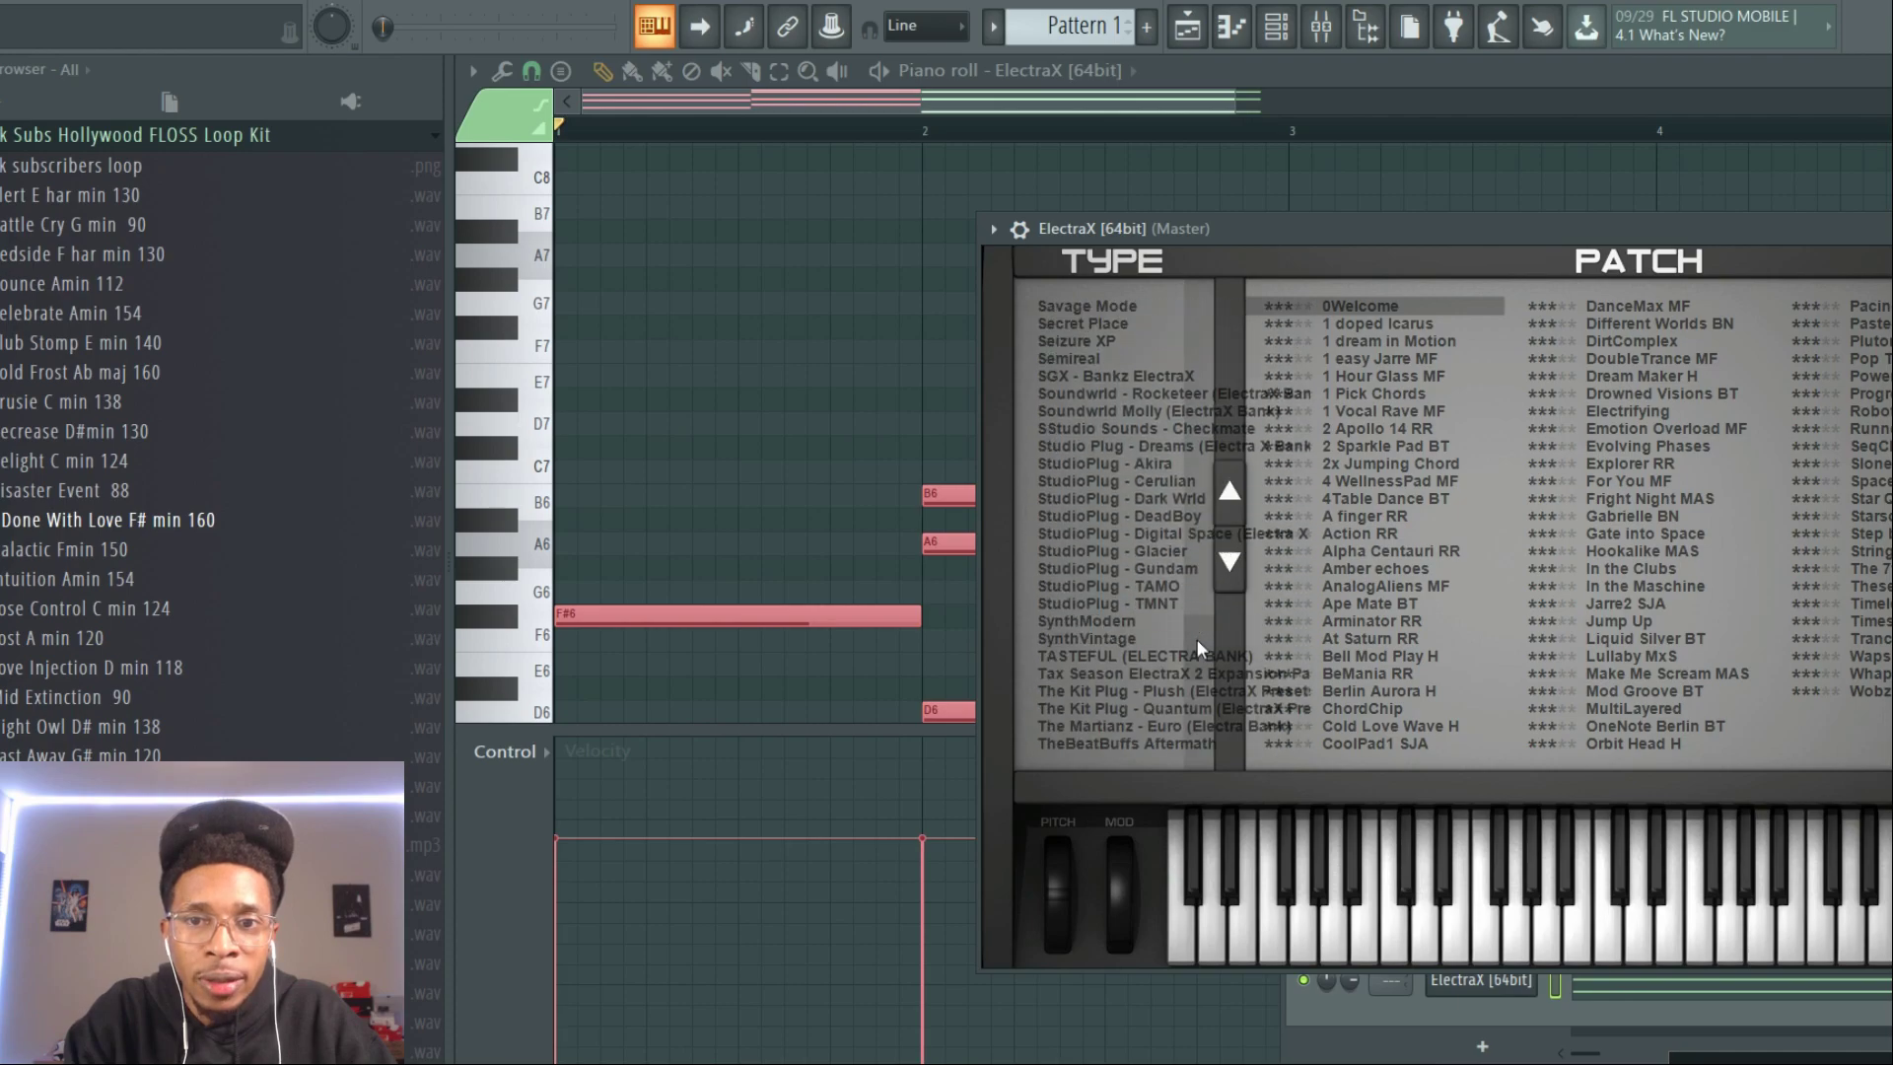
pyautogui.click(1146, 587)
pyautogui.click(1385, 604)
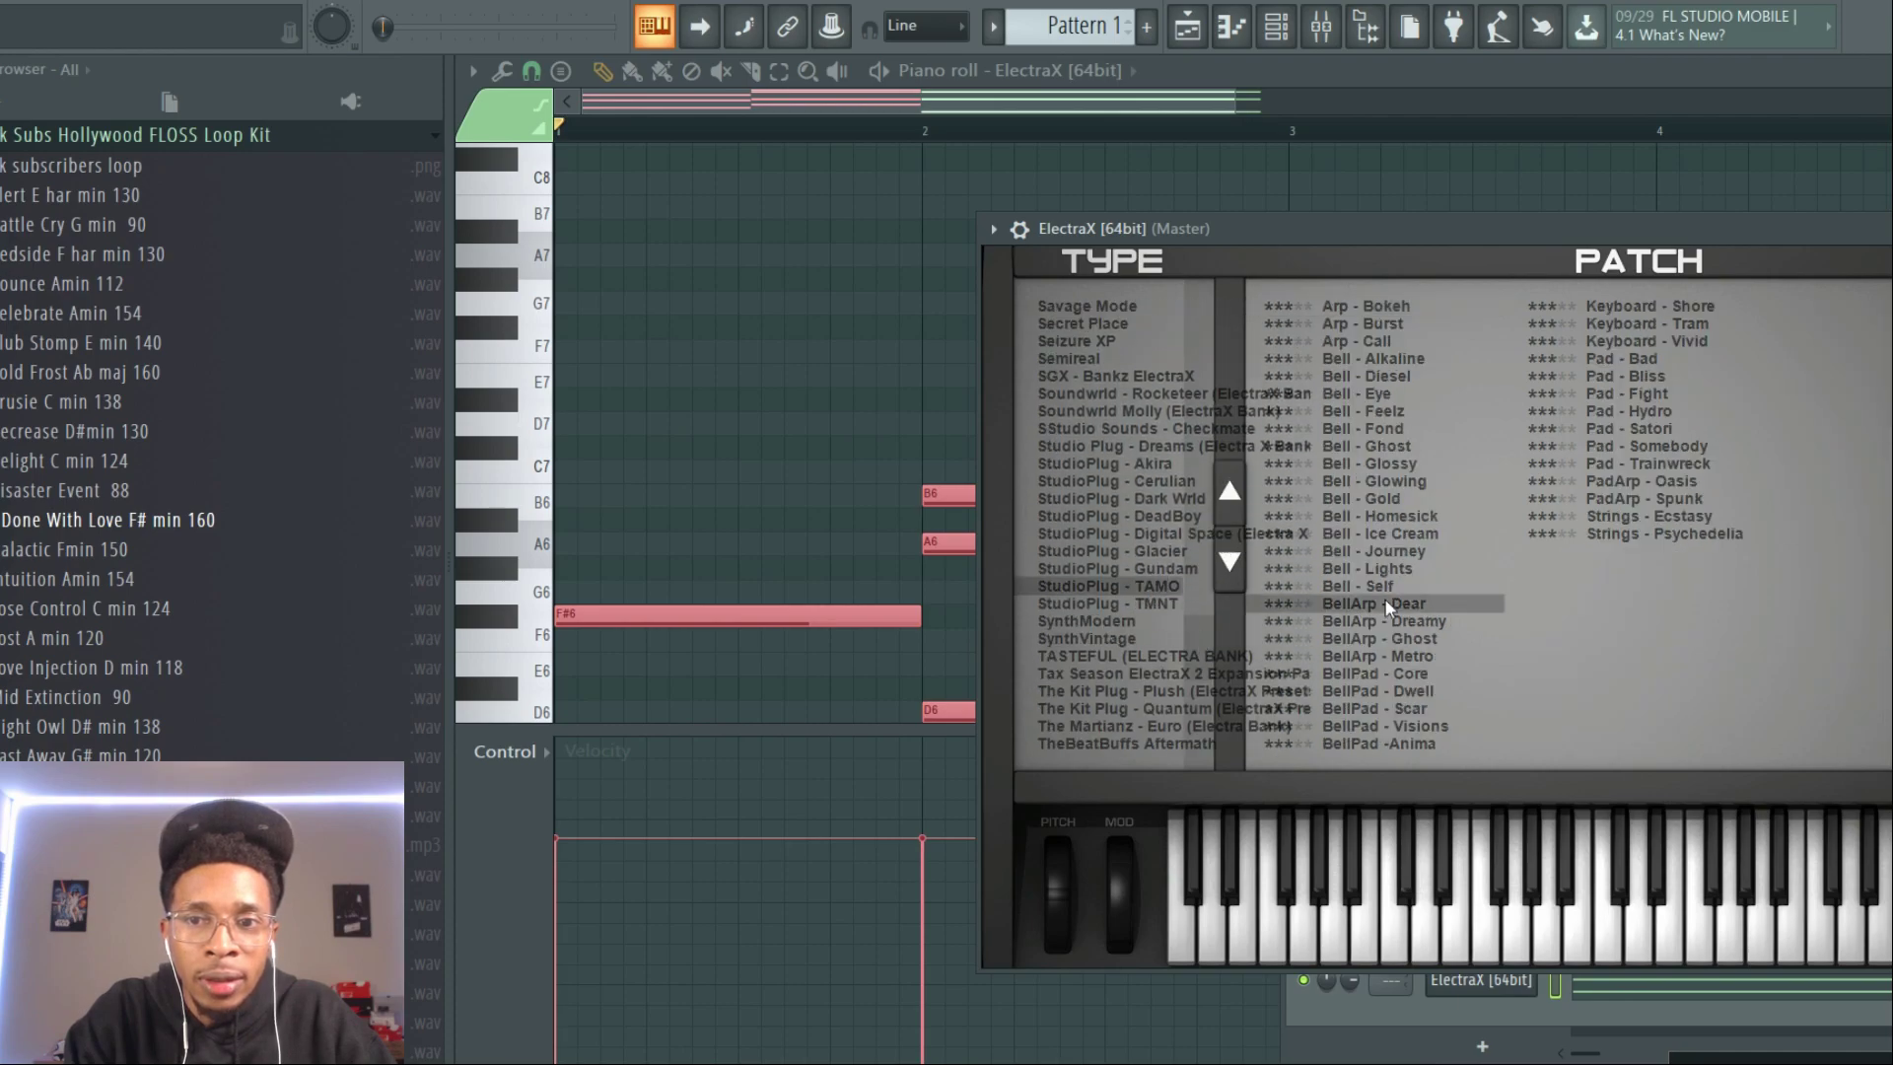
pyautogui.press('space')
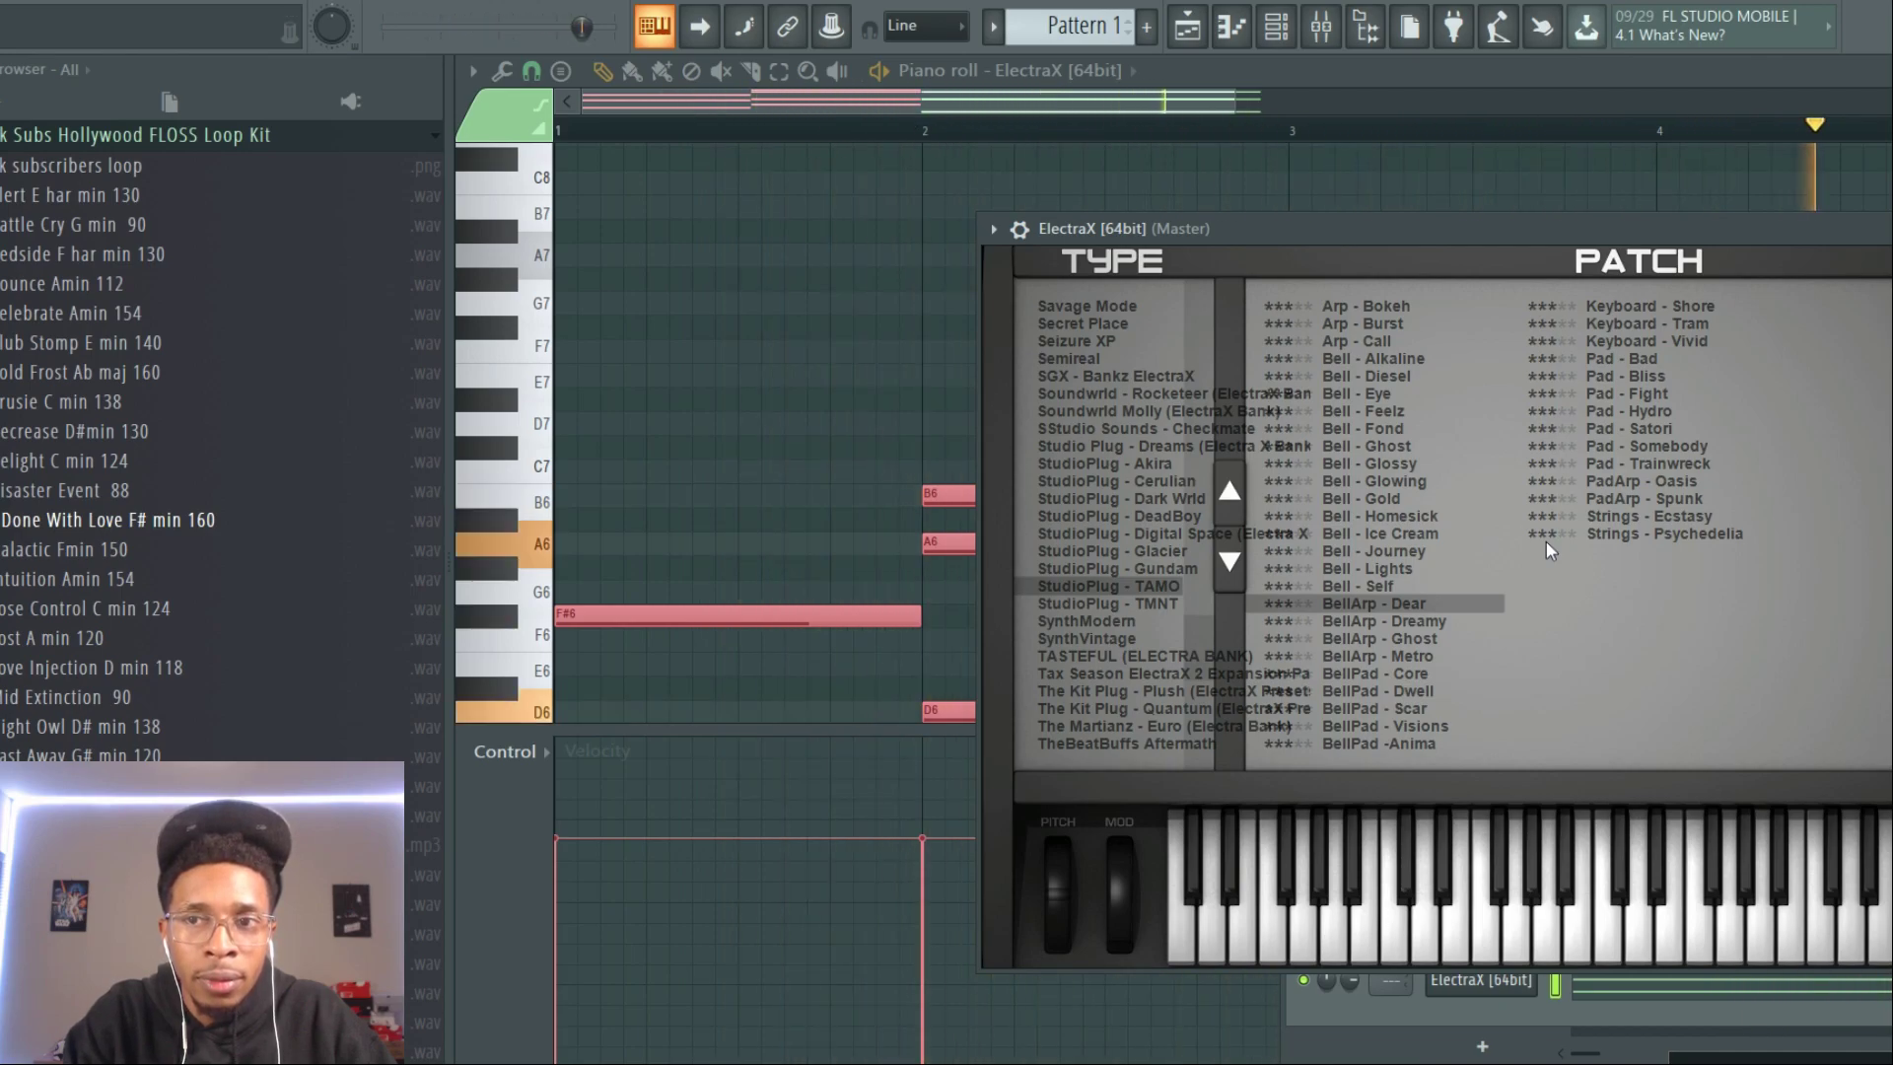
pyautogui.press('space')
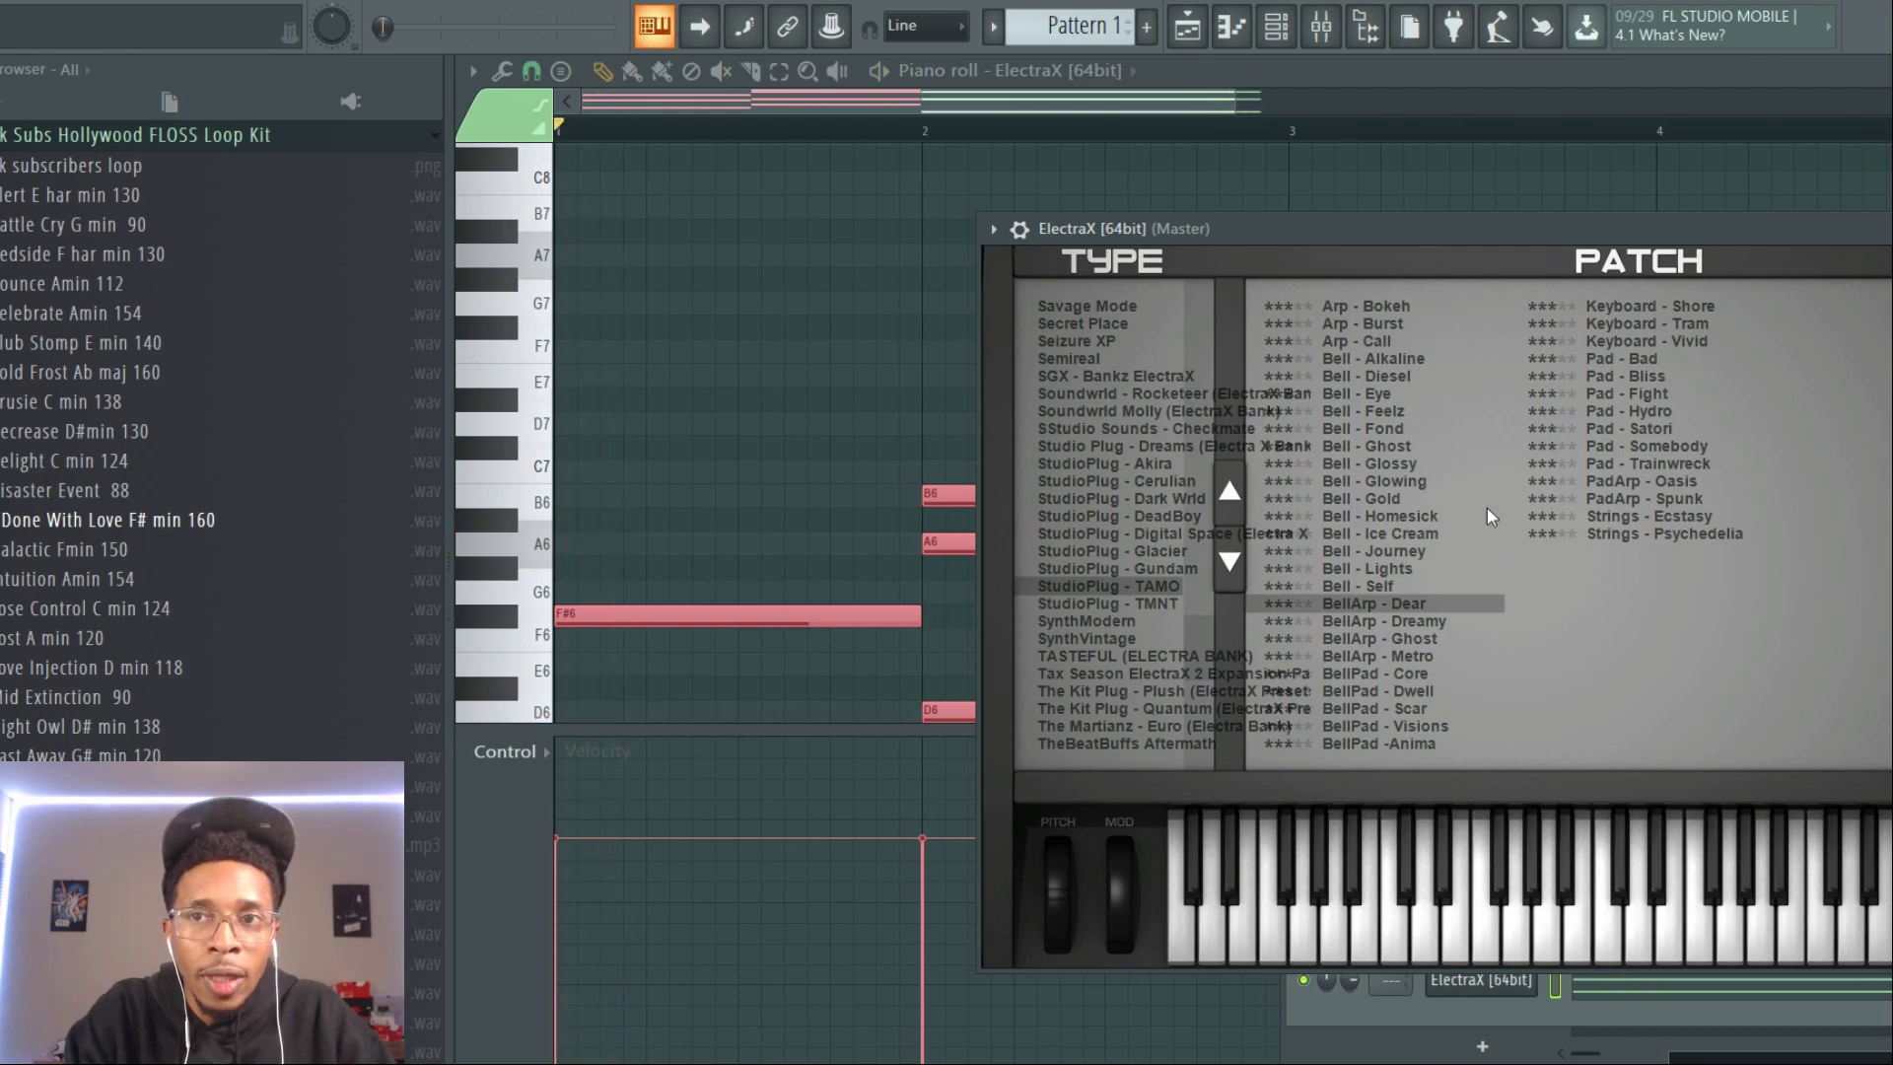
# Step: Review all four bars of the chord progression in the ElectraX piano roll
pyautogui.click(1416, 68)
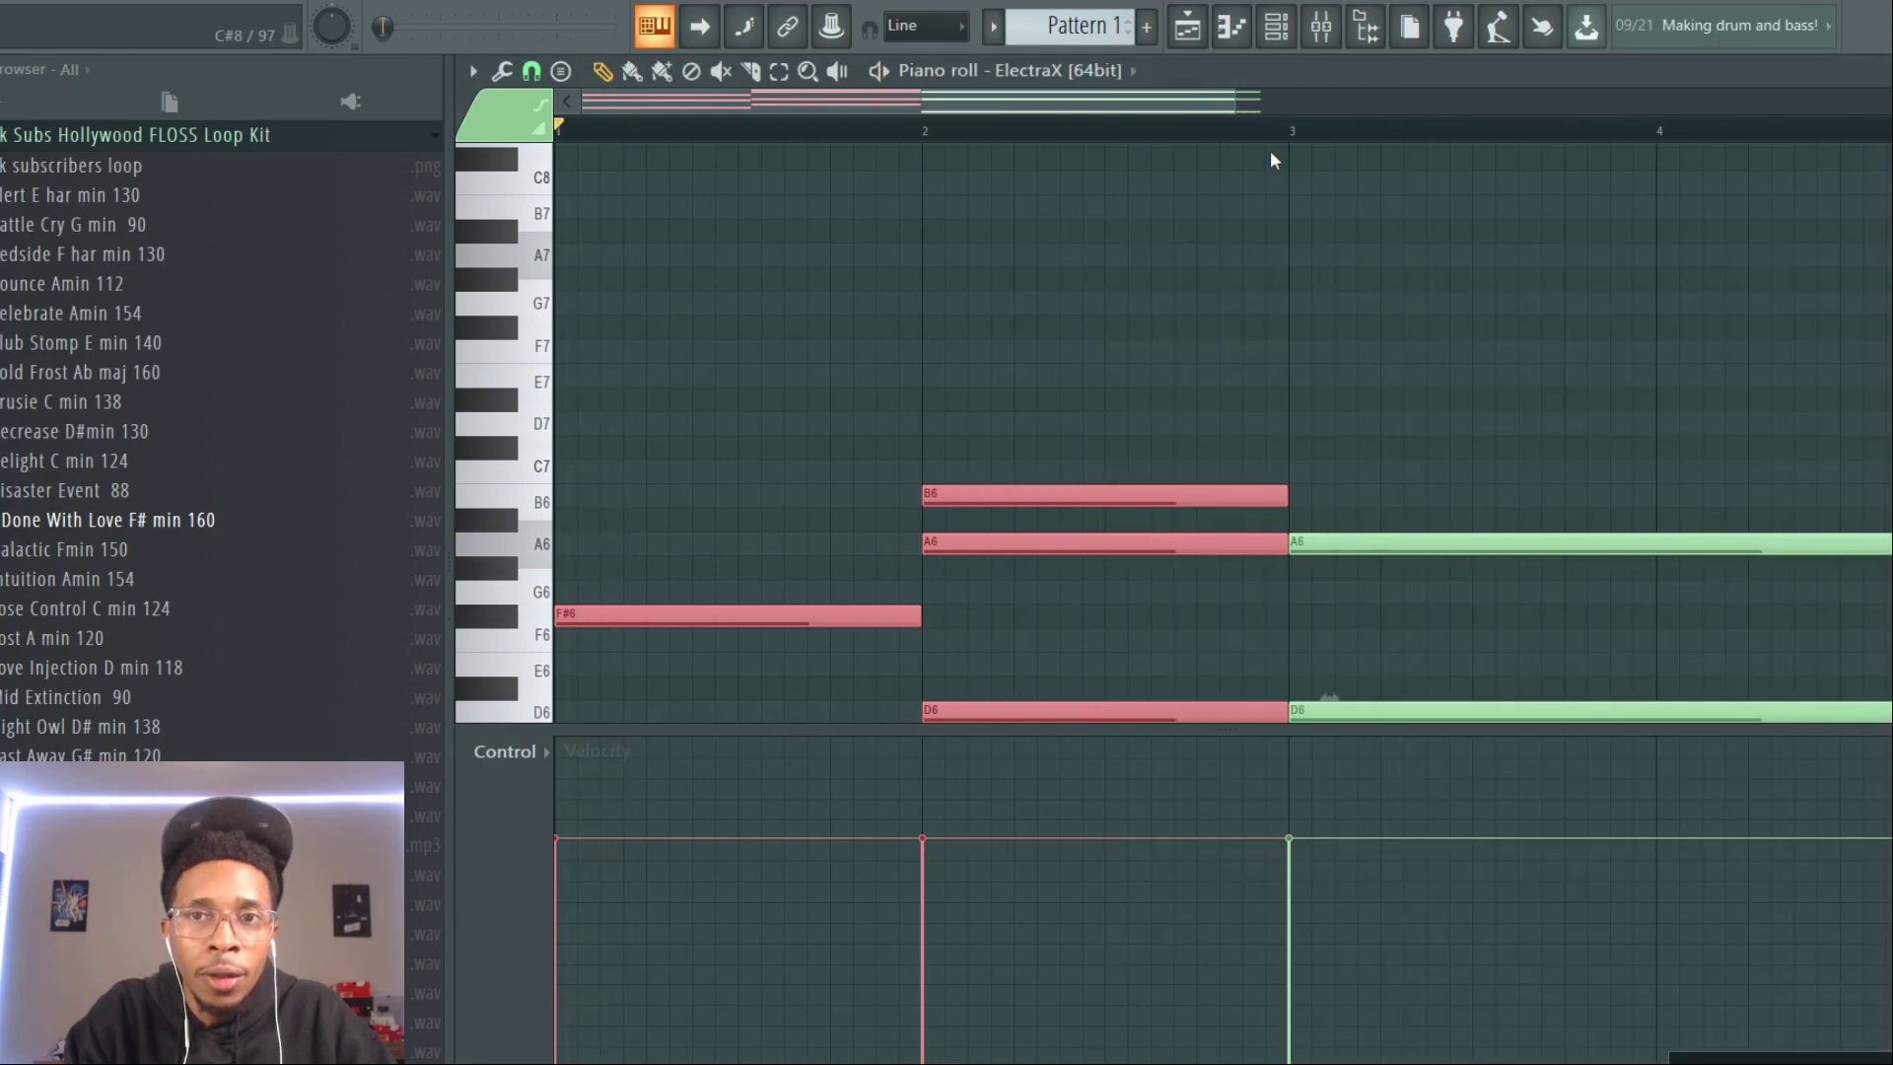
pyautogui.moveTo(1235, 105); pyautogui.dragTo(1541, 105)
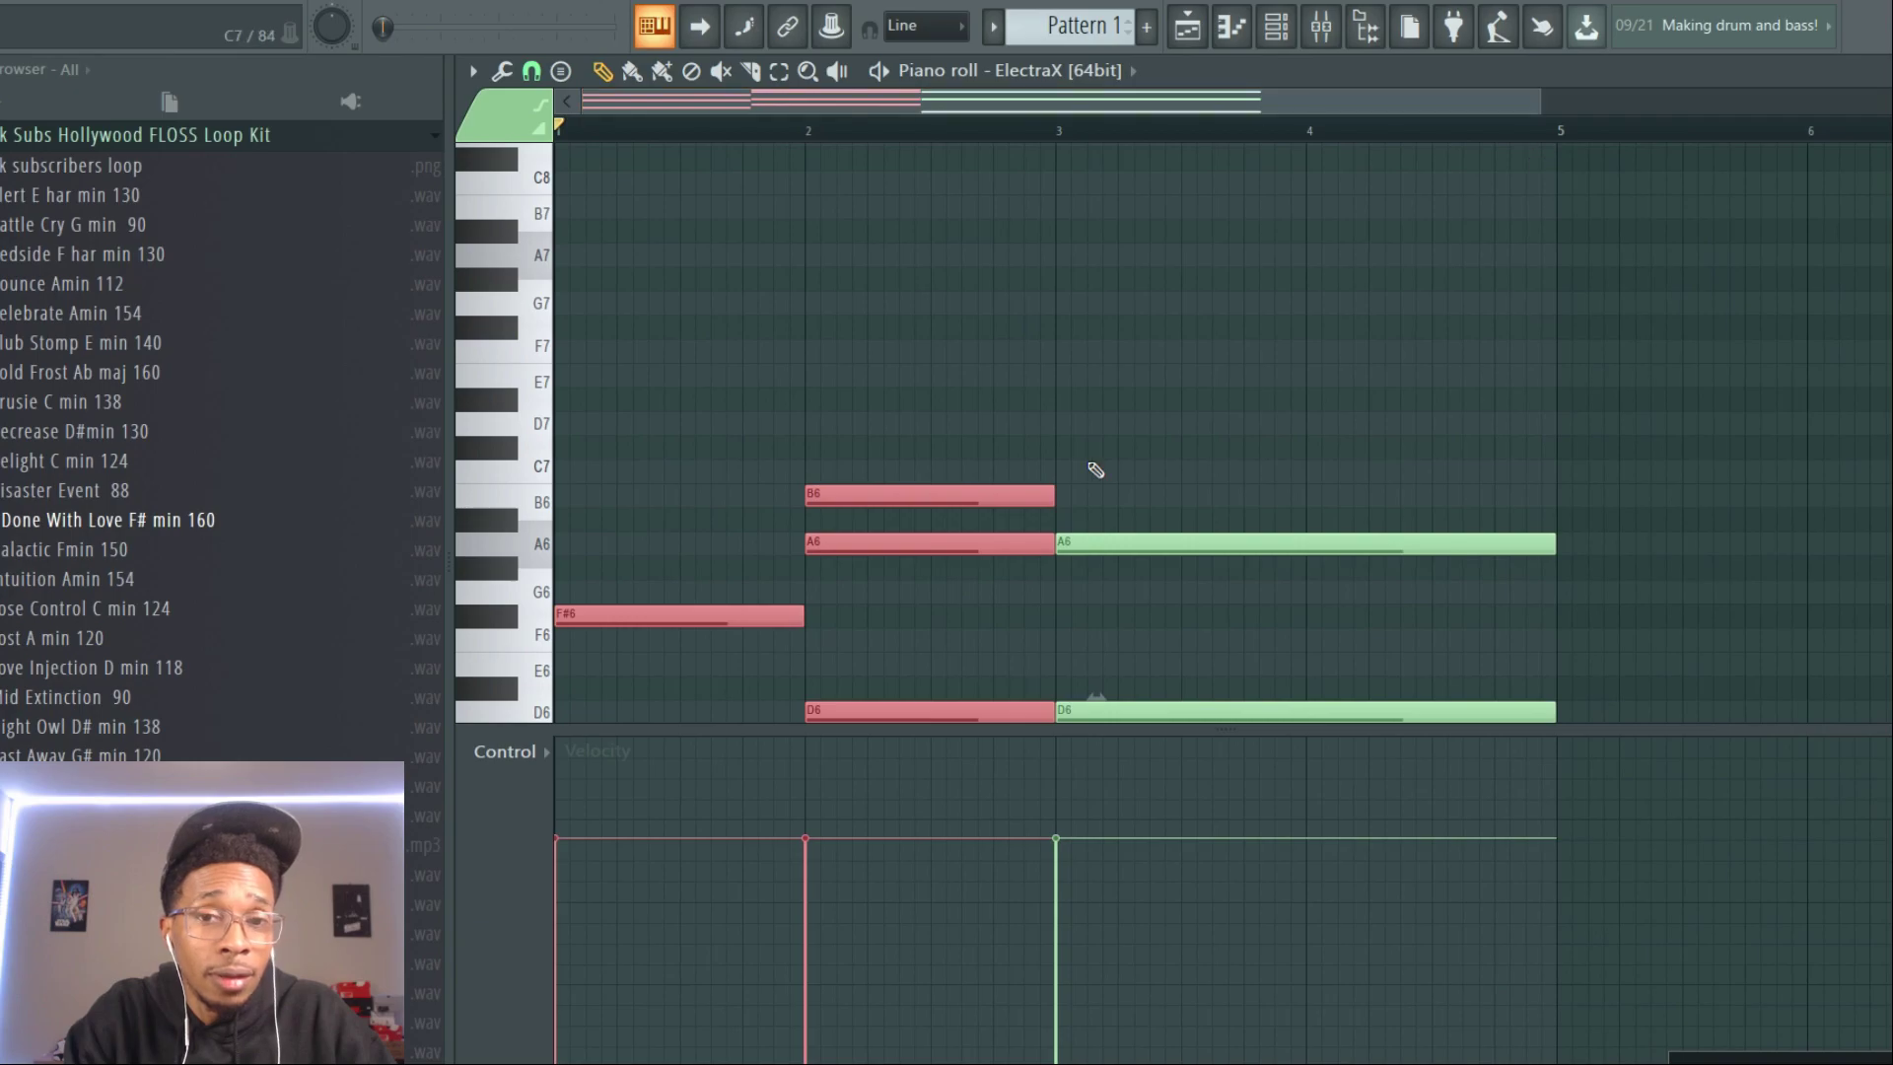
pyautogui.scroll(-4, 1095, 471)
pyautogui.scroll(3, 1094, 470)
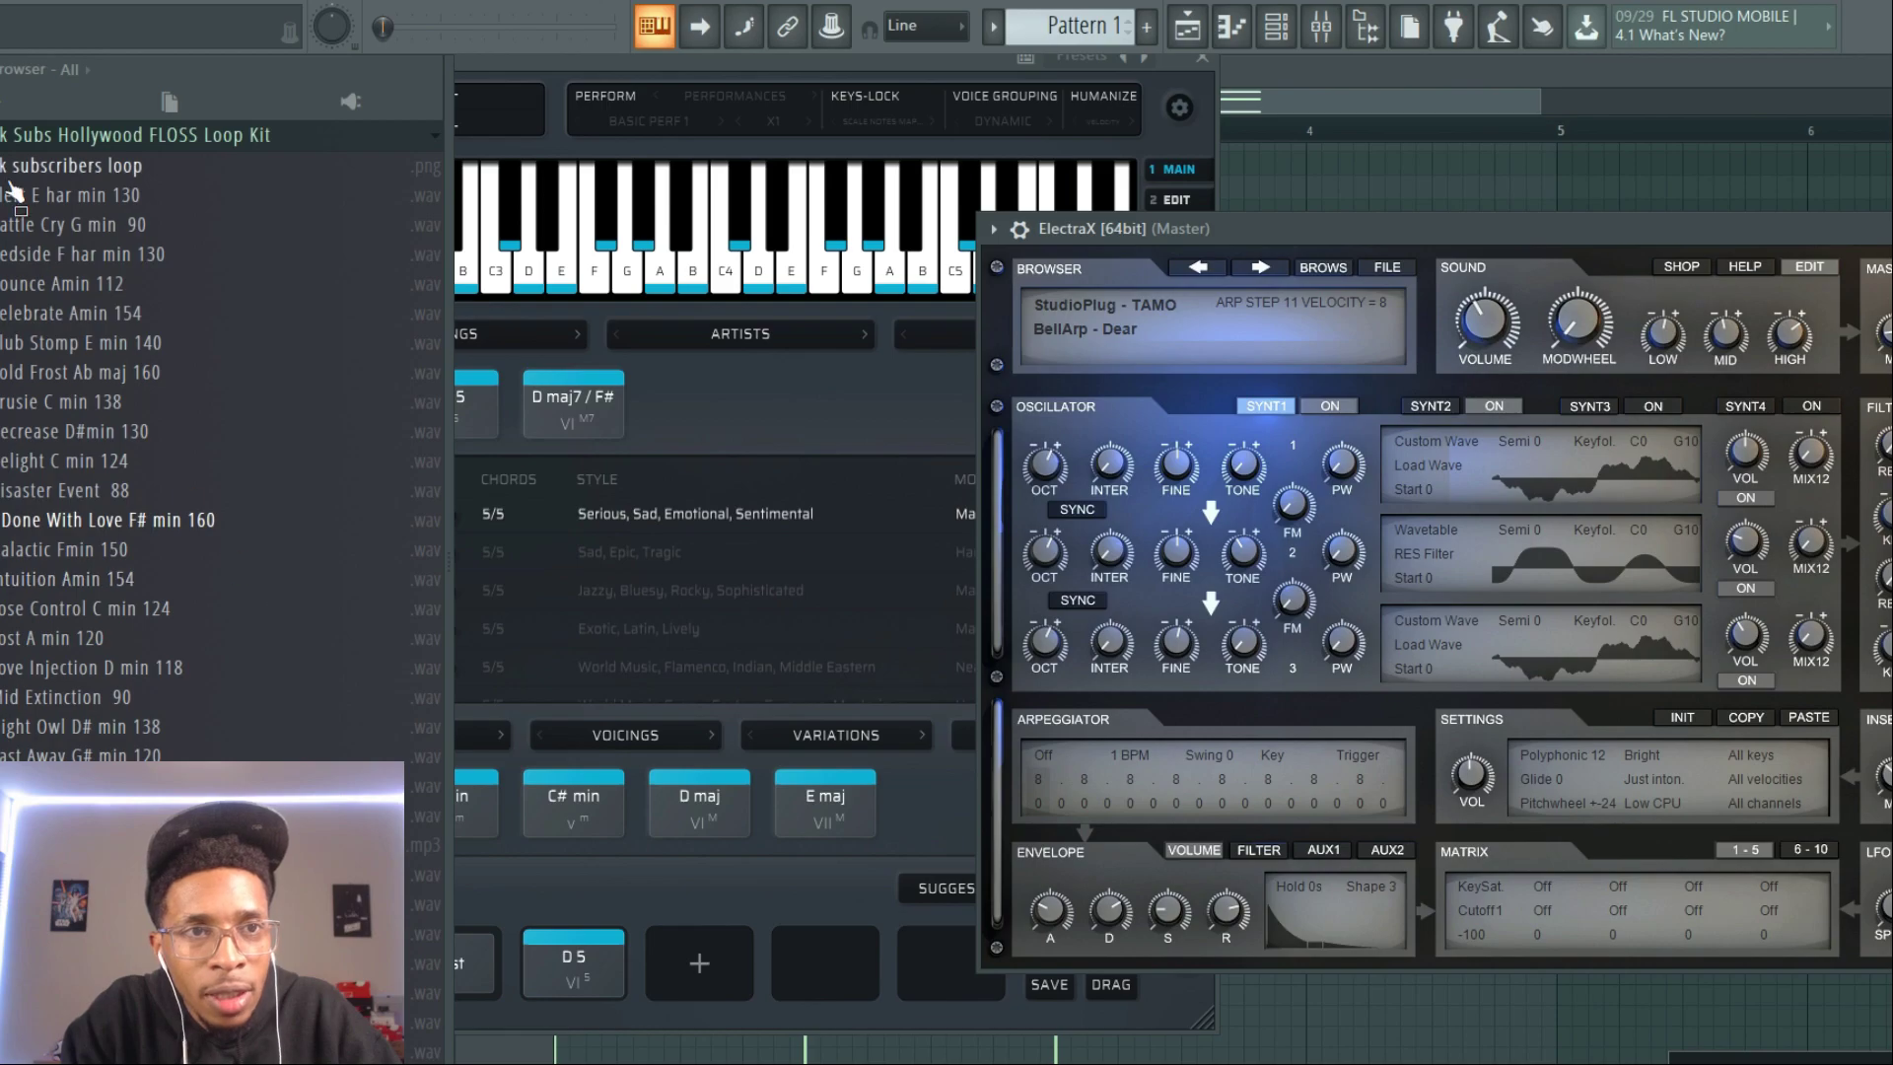
# Step: Browse the loop folders in LOOPS 1, including 11 RENDER LOOPS, and open the QUICK RENDER folder
pyautogui.scroll(5, 45, 355)
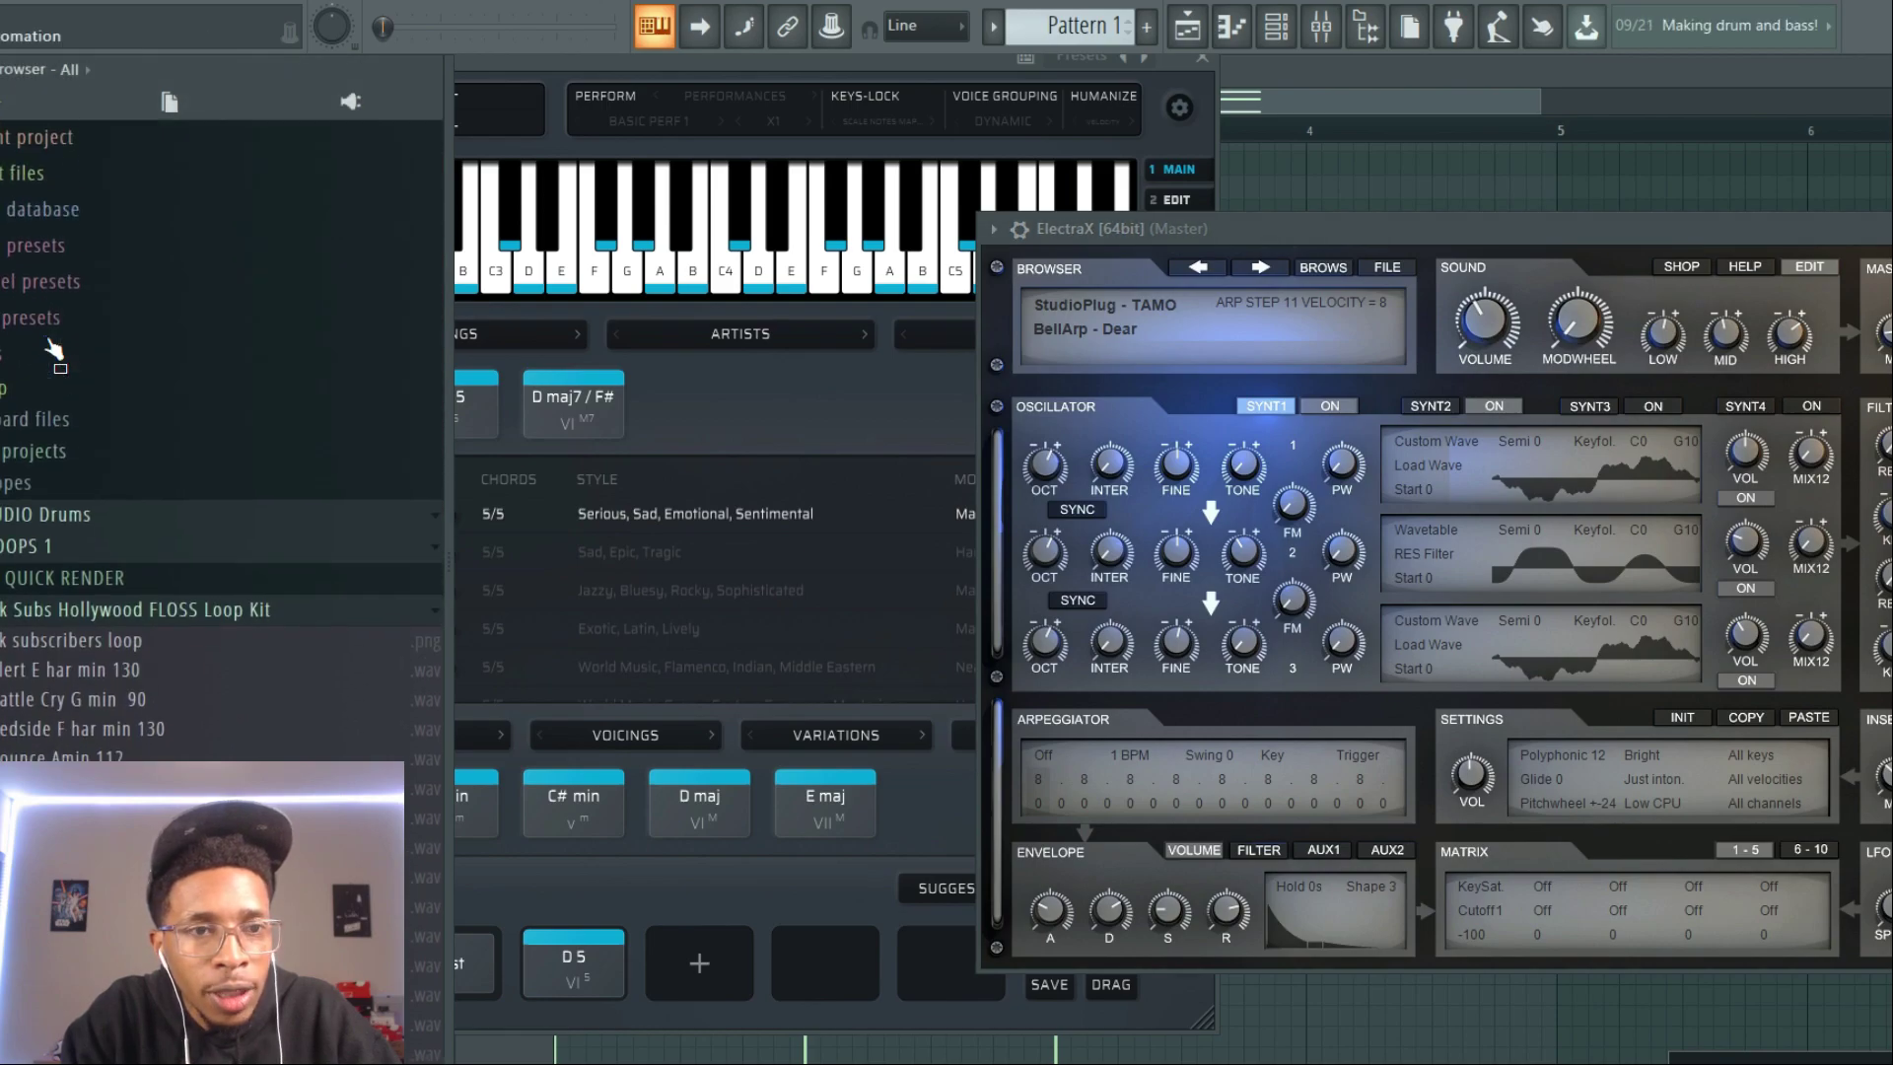
pyautogui.click(14, 548)
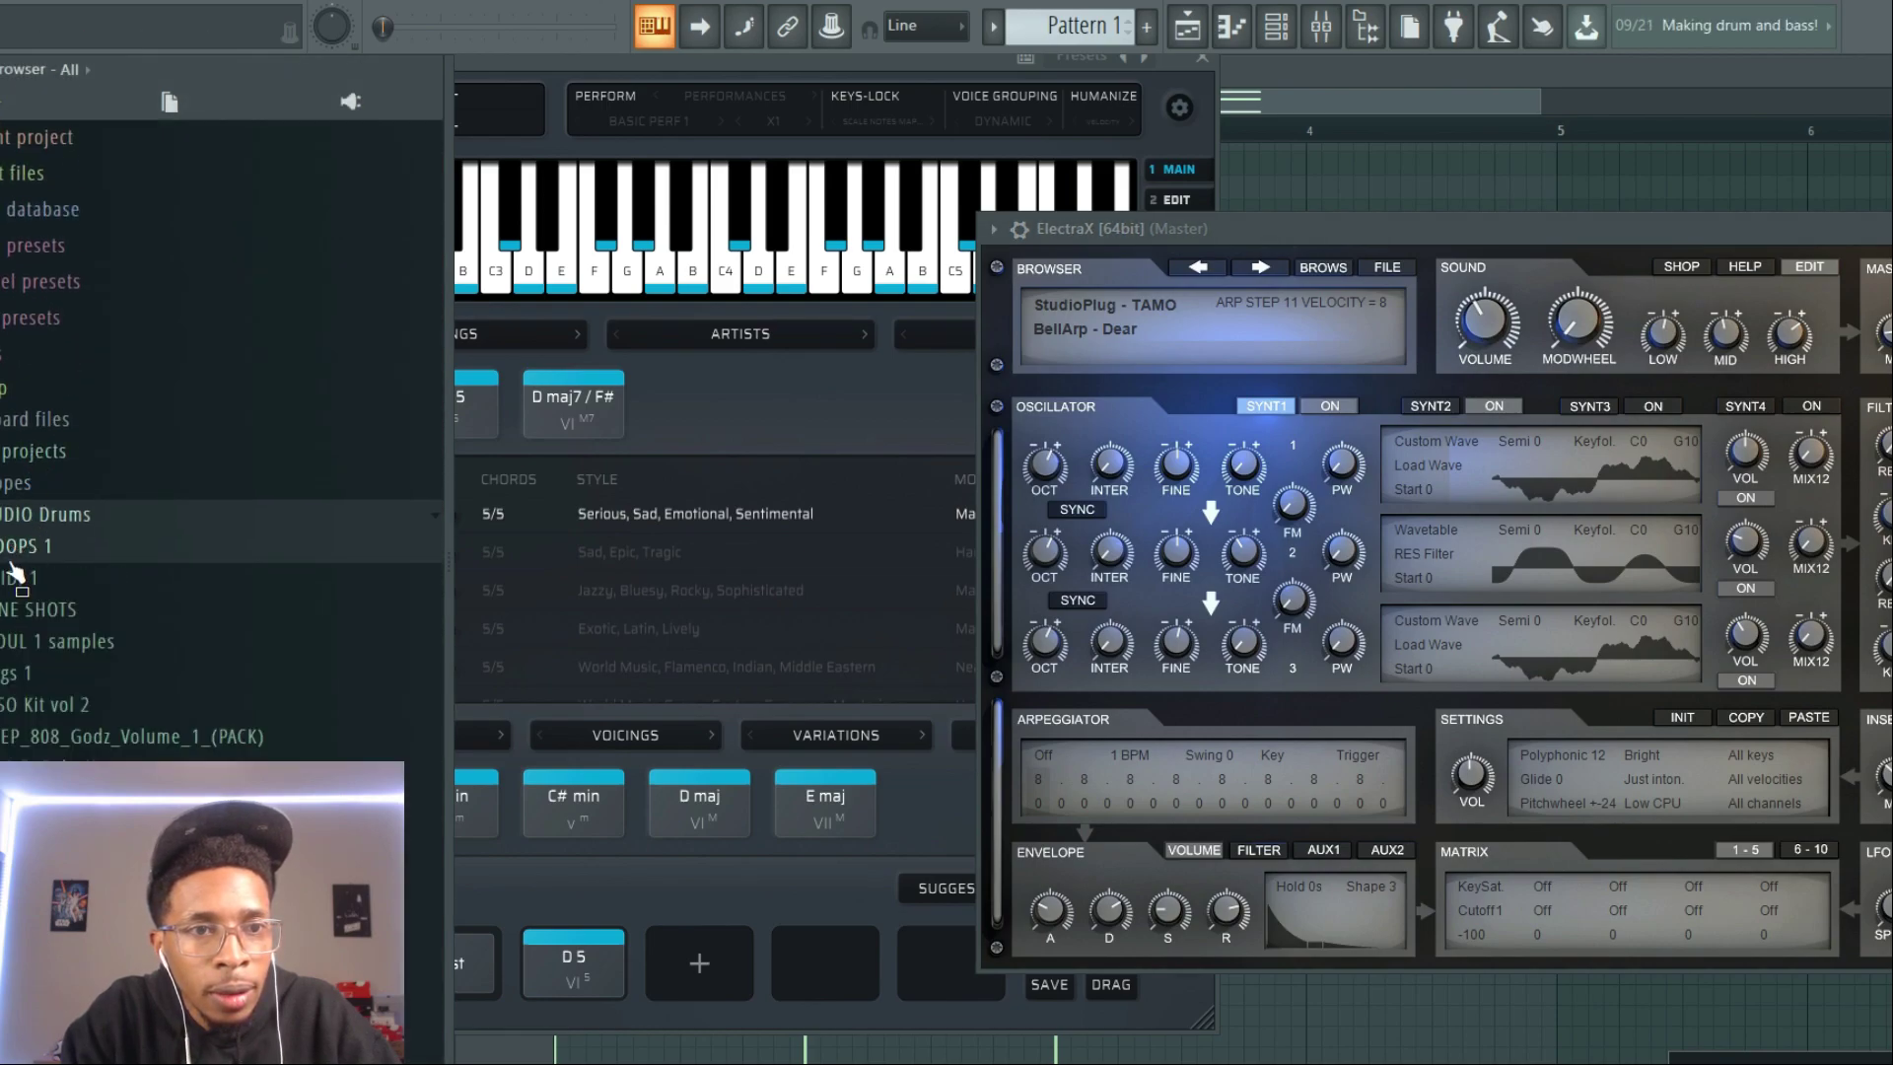
pyautogui.click(20, 550)
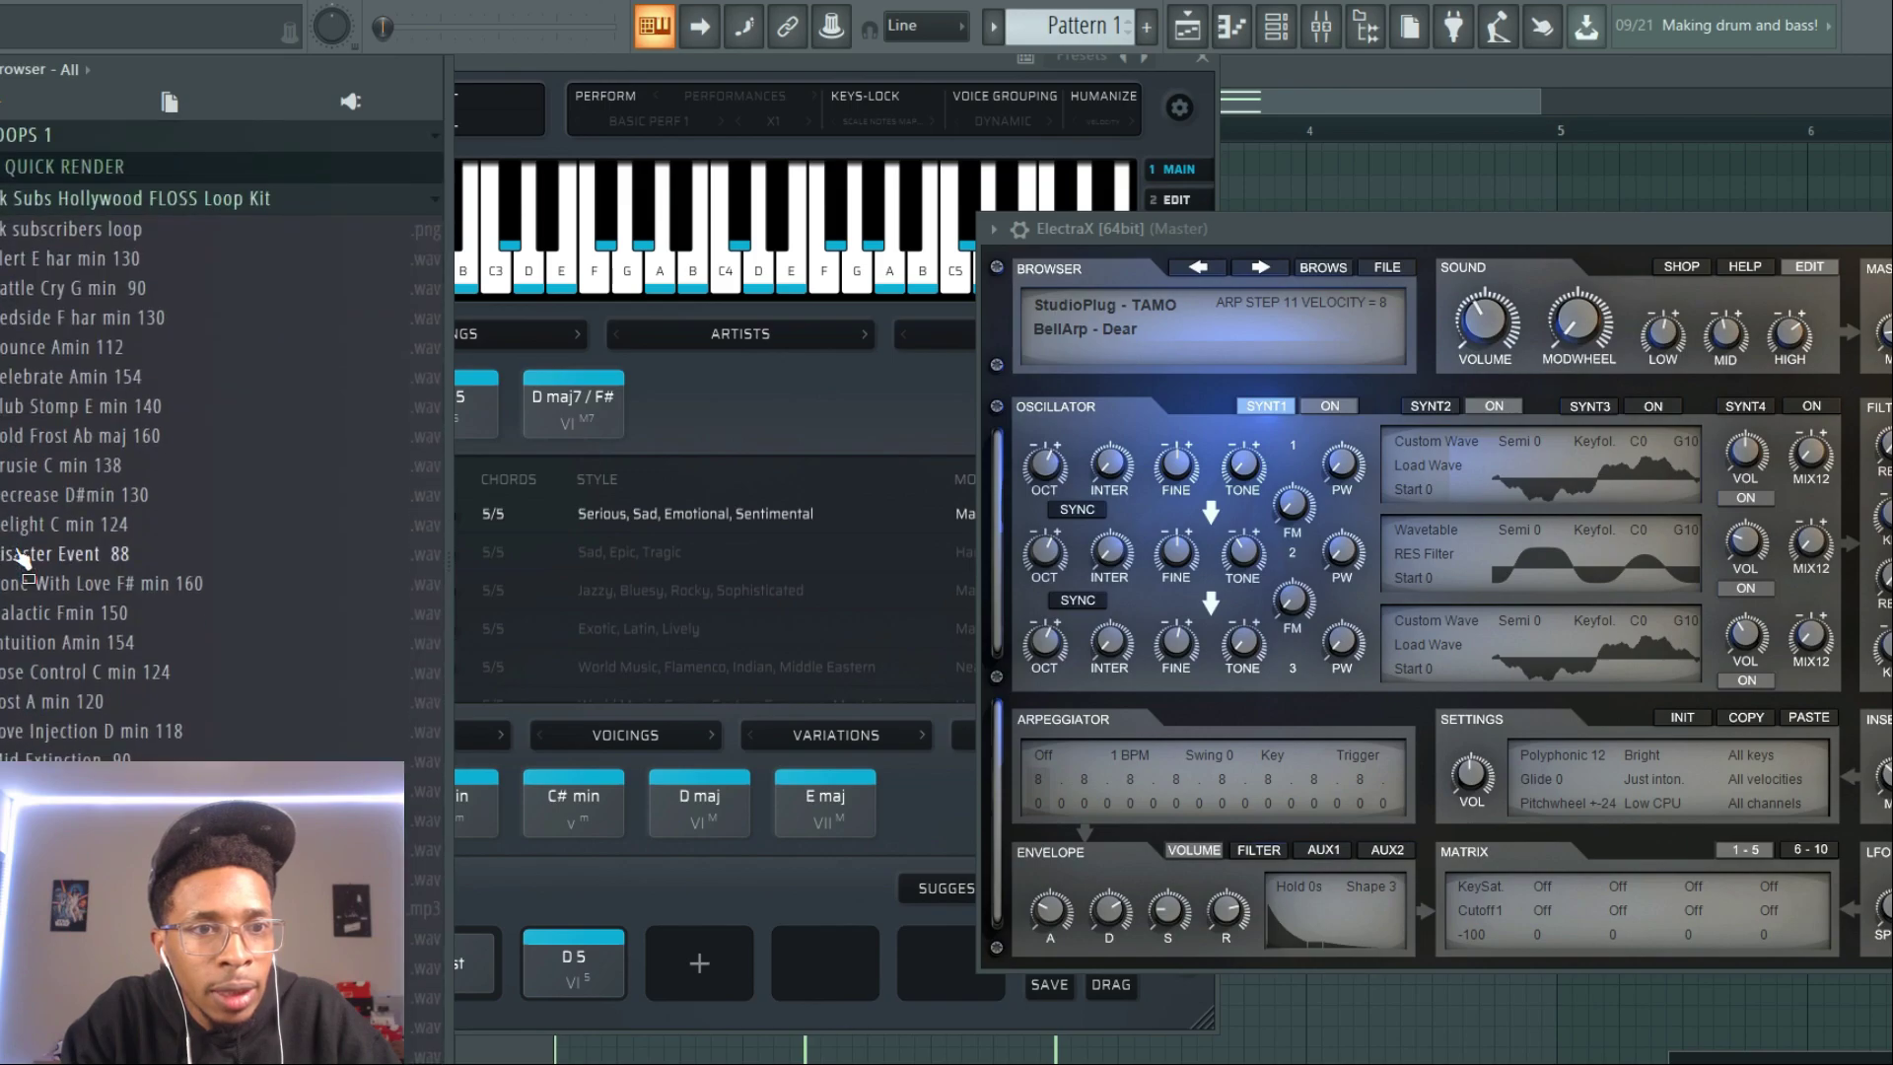
pyautogui.click(77, 201)
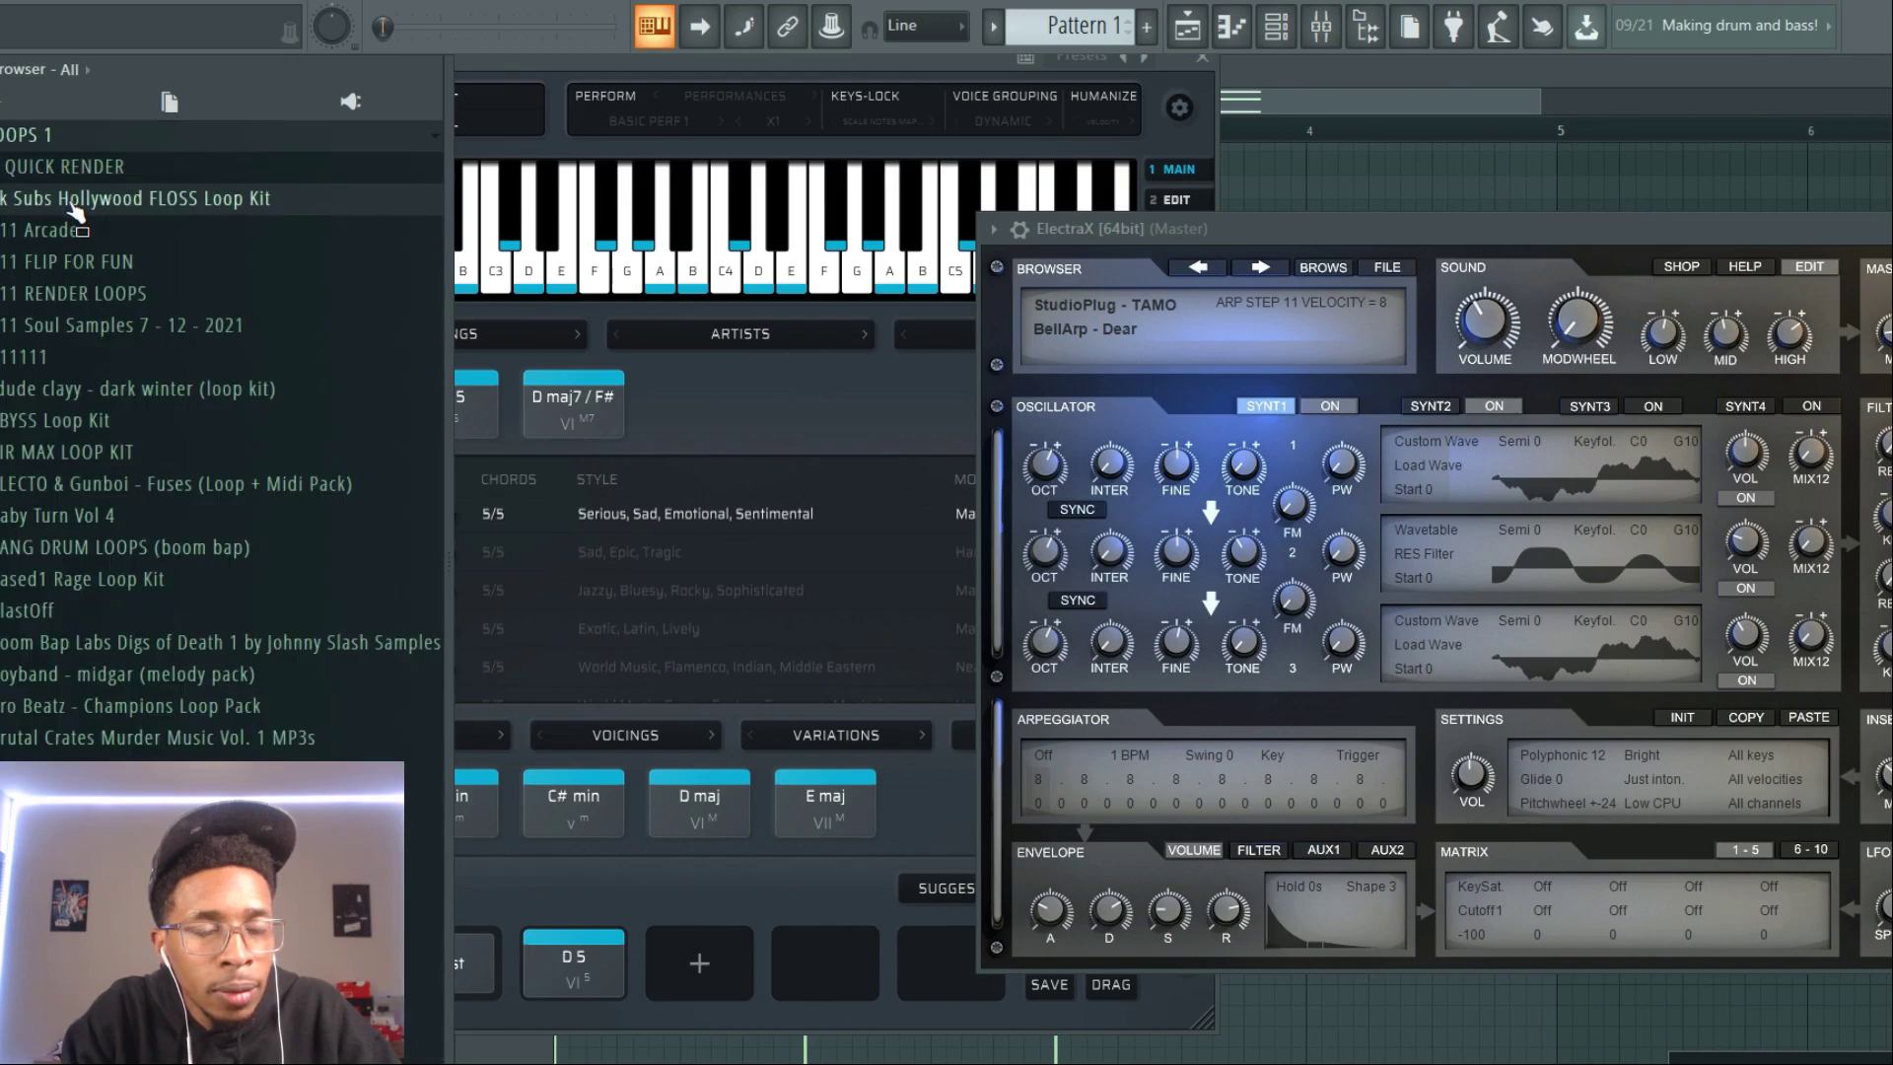
pyautogui.click(67, 264)
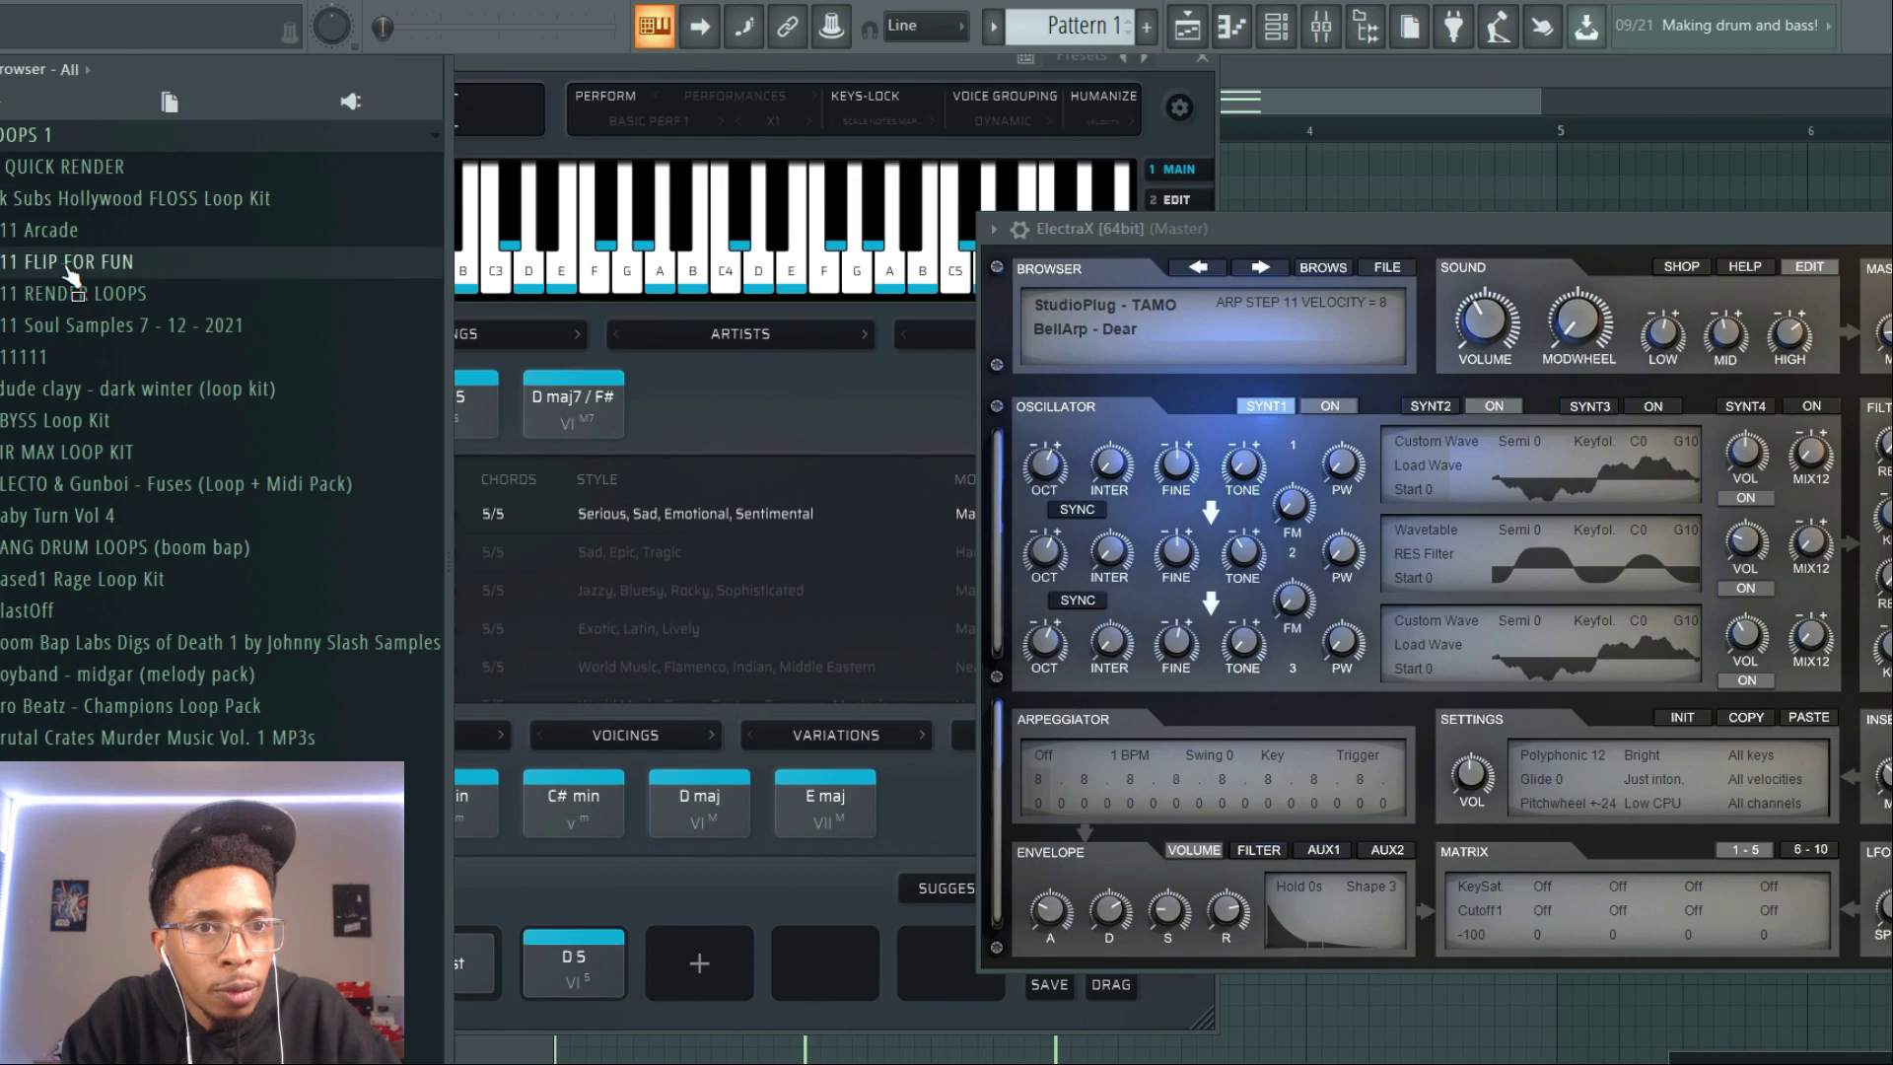
pyautogui.click(79, 136)
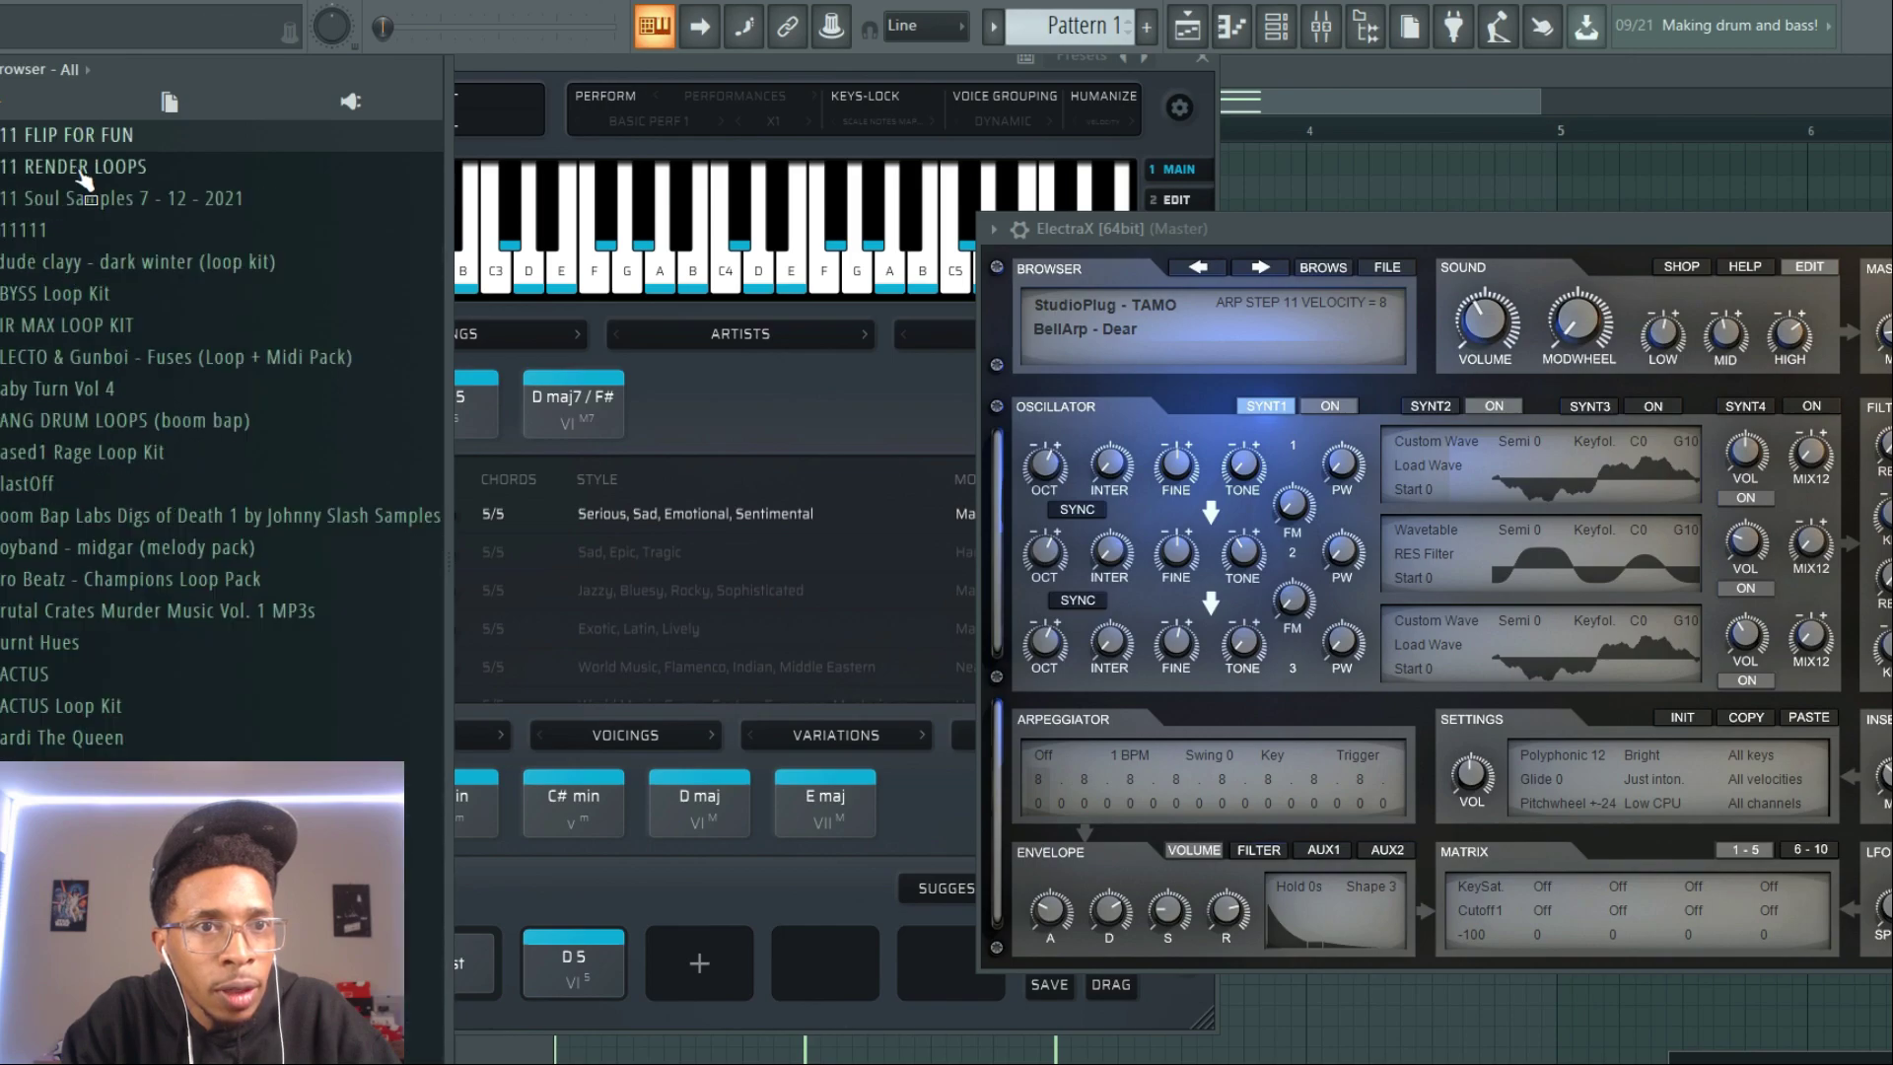
pyautogui.click(84, 168)
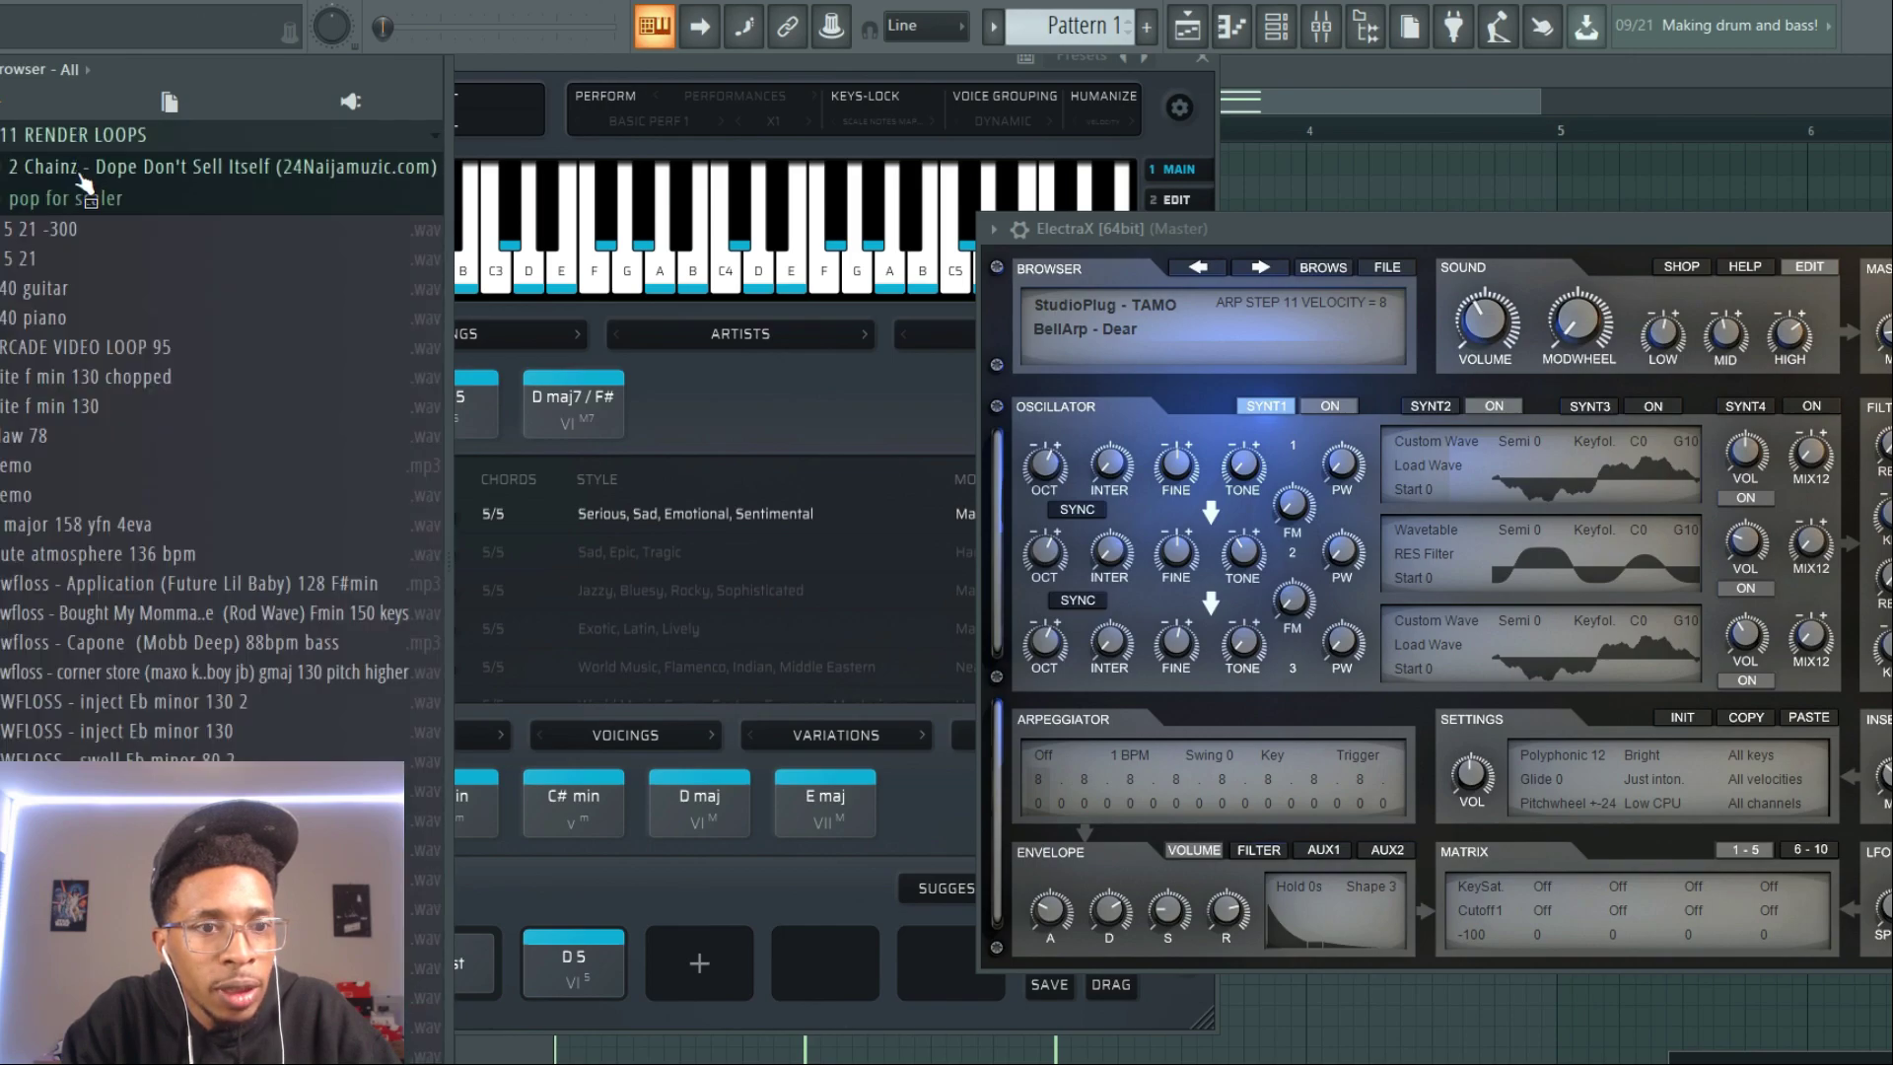
pyautogui.scroll(4, 78, 187)
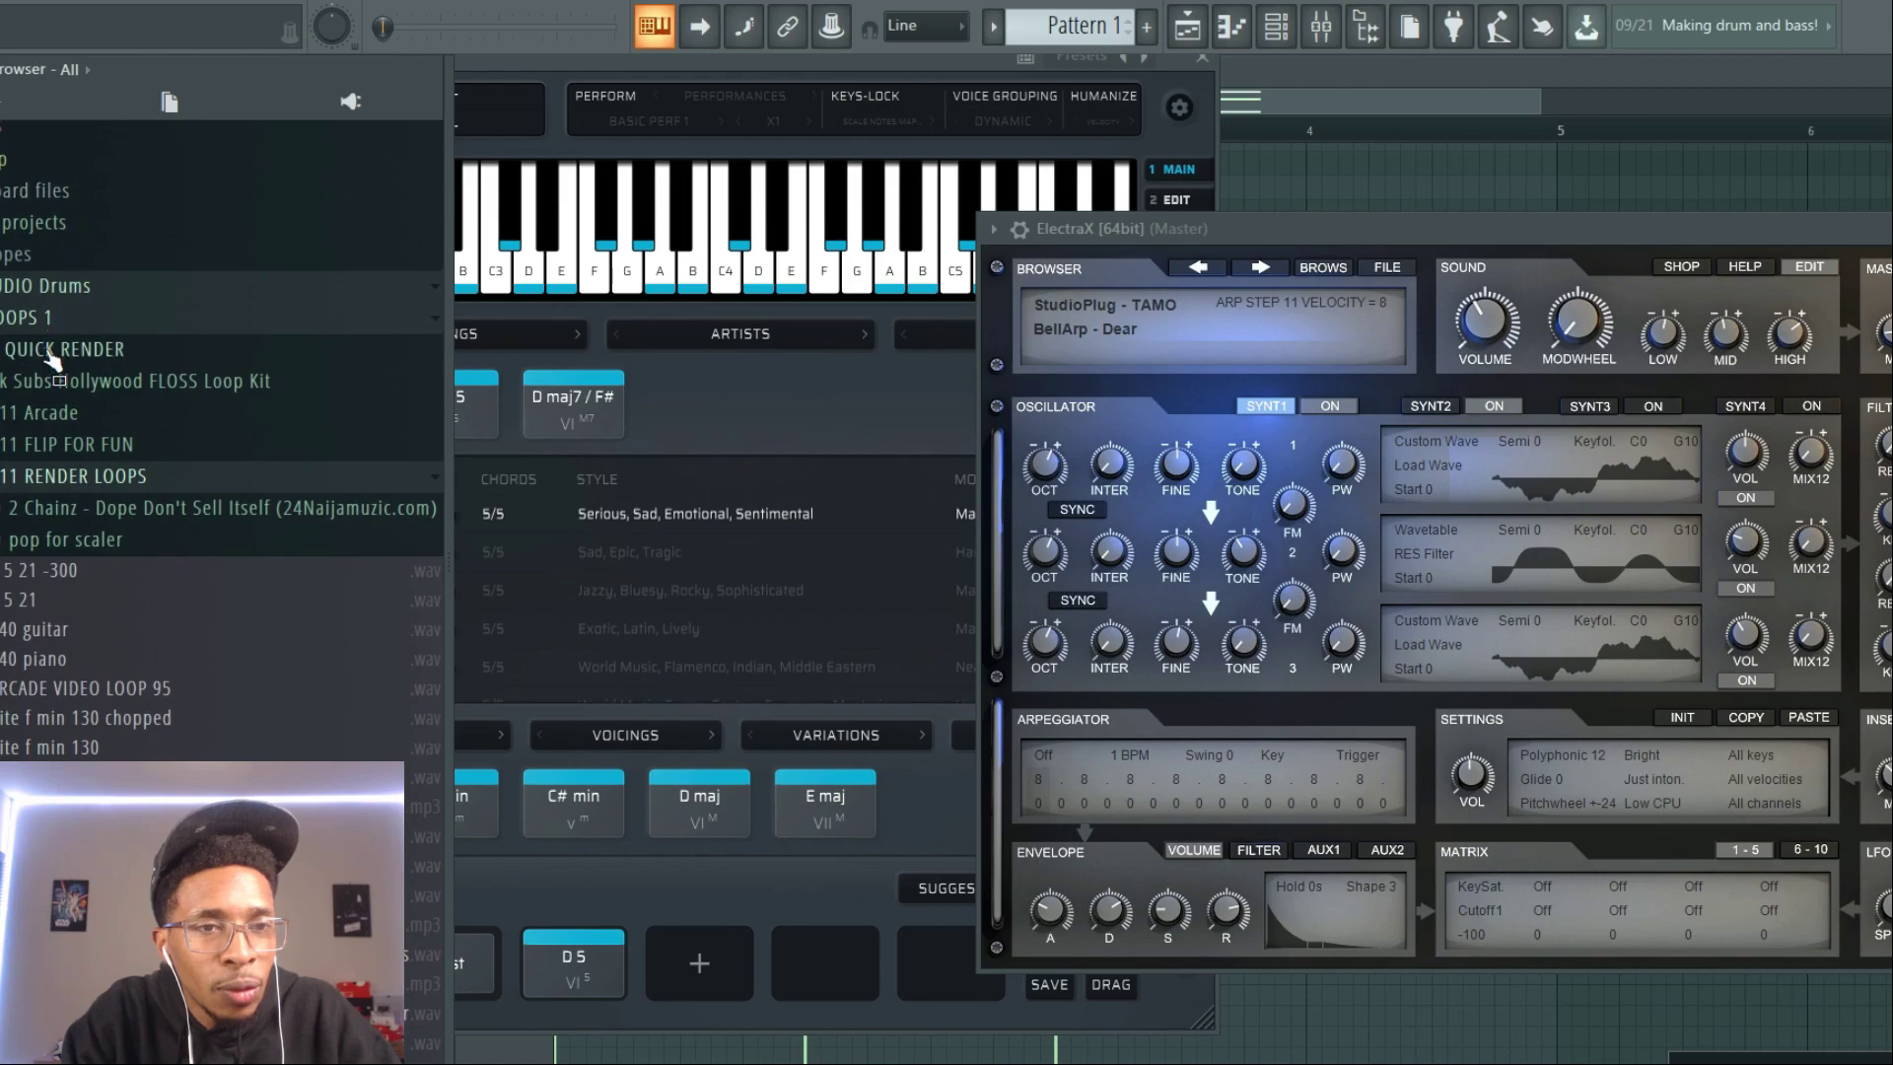
pyautogui.press('Left')
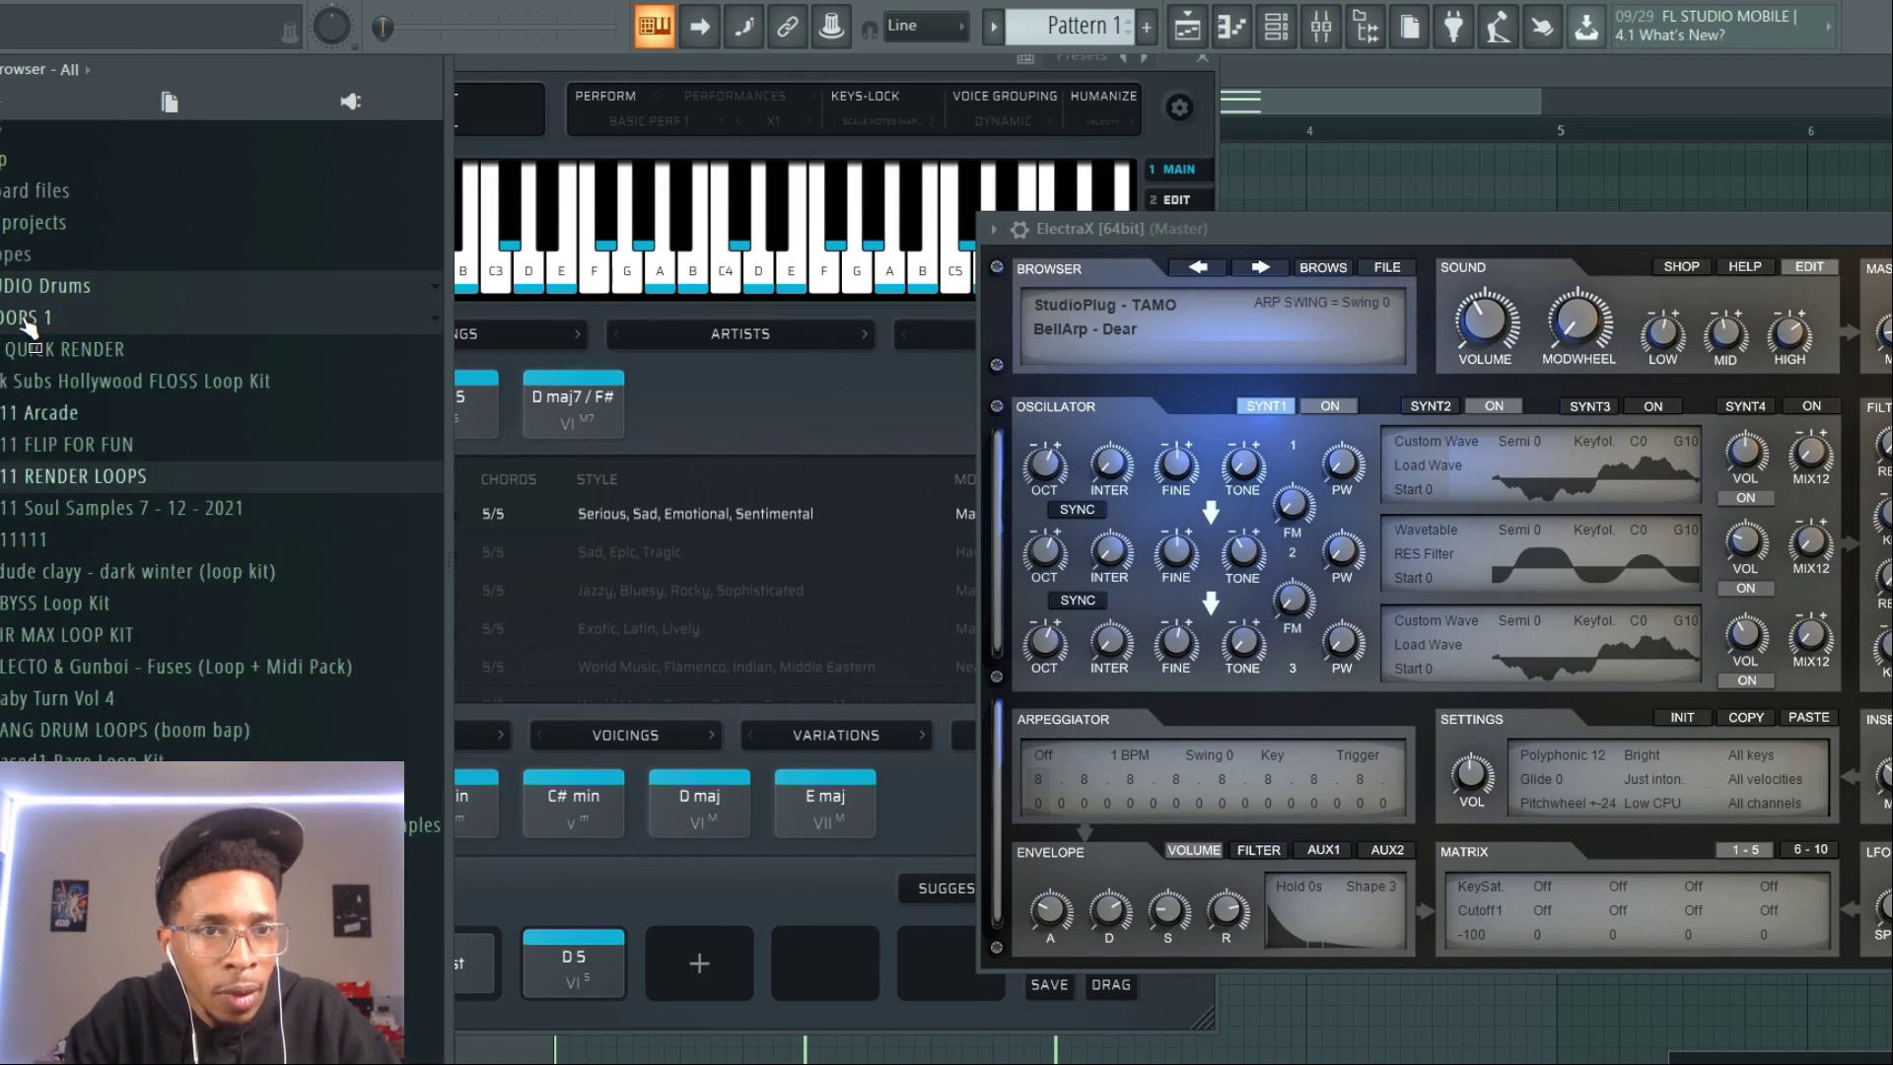
pyautogui.click(82, 351)
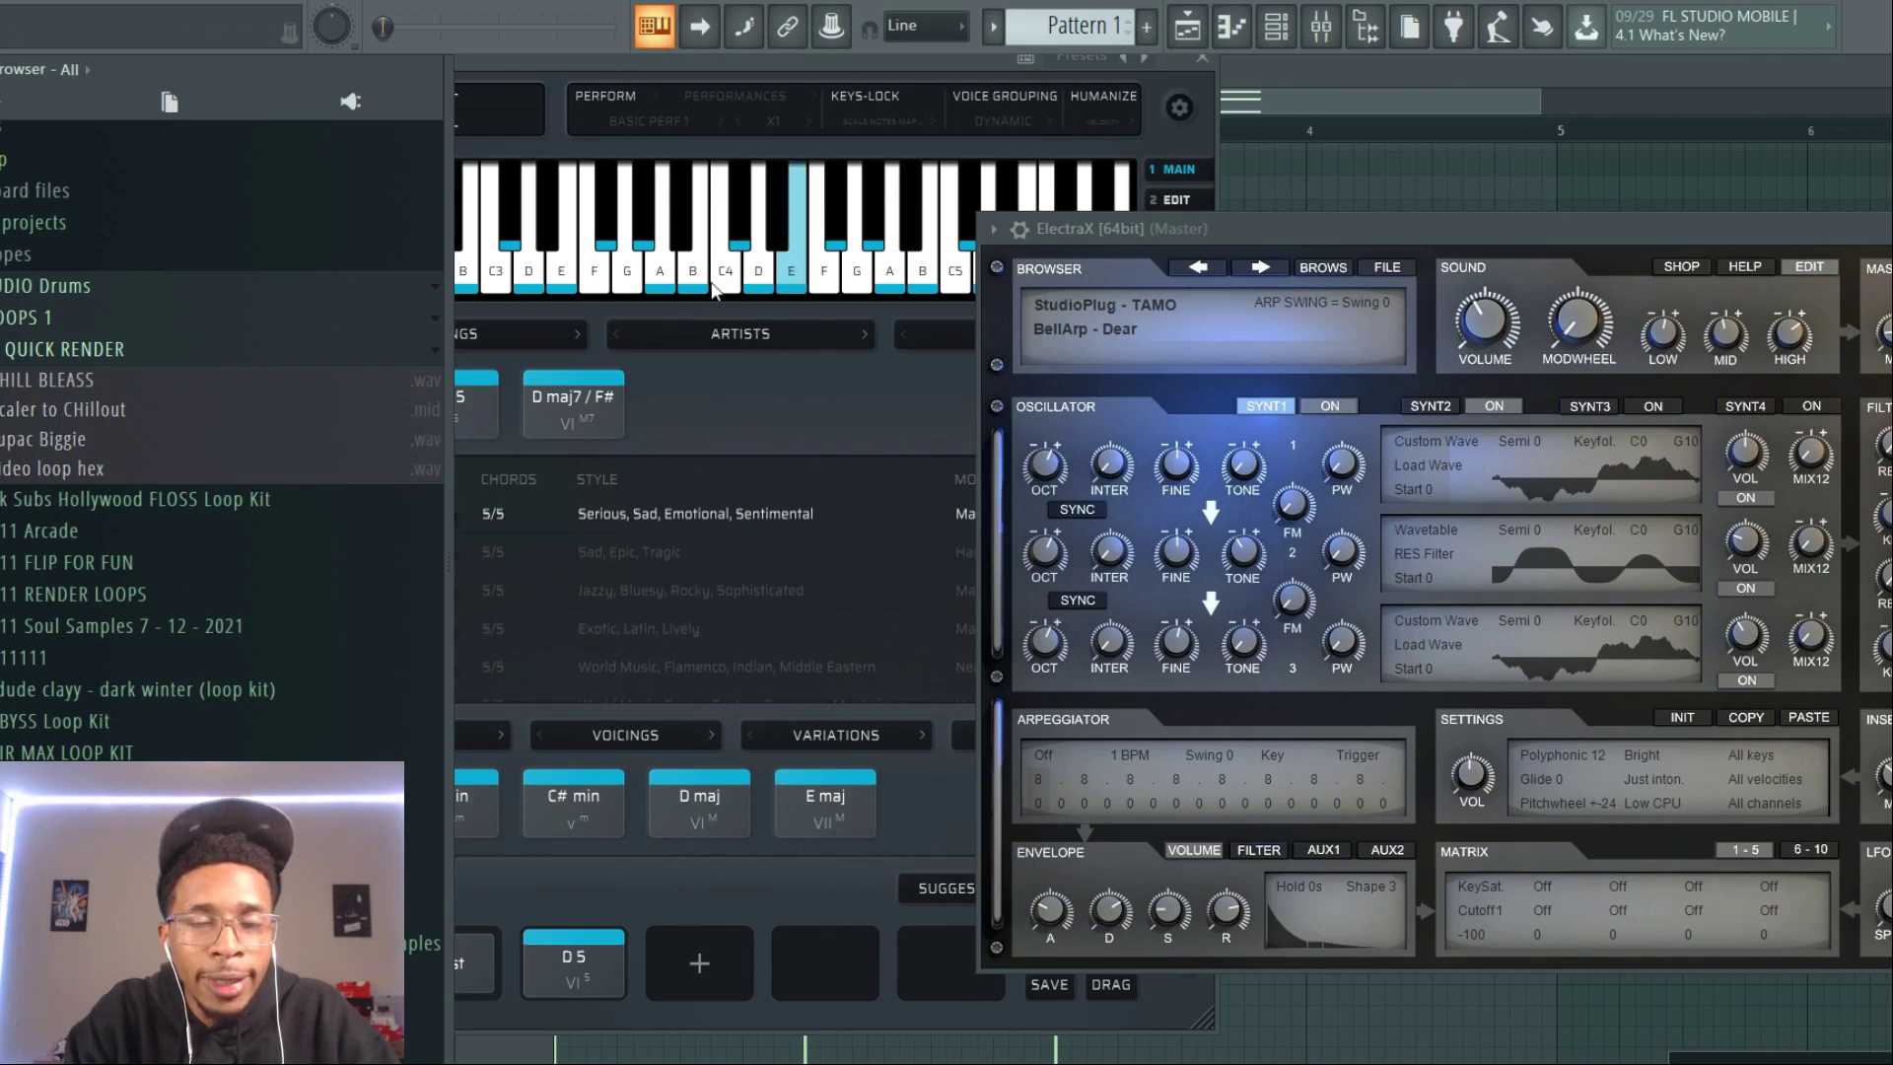
# Step: Clear the open plugin windows from the workspace and move the ElectraX channel to the top of the channel rack
pyautogui.moveTo(677, 65); pyautogui.dragTo(1264, 653)
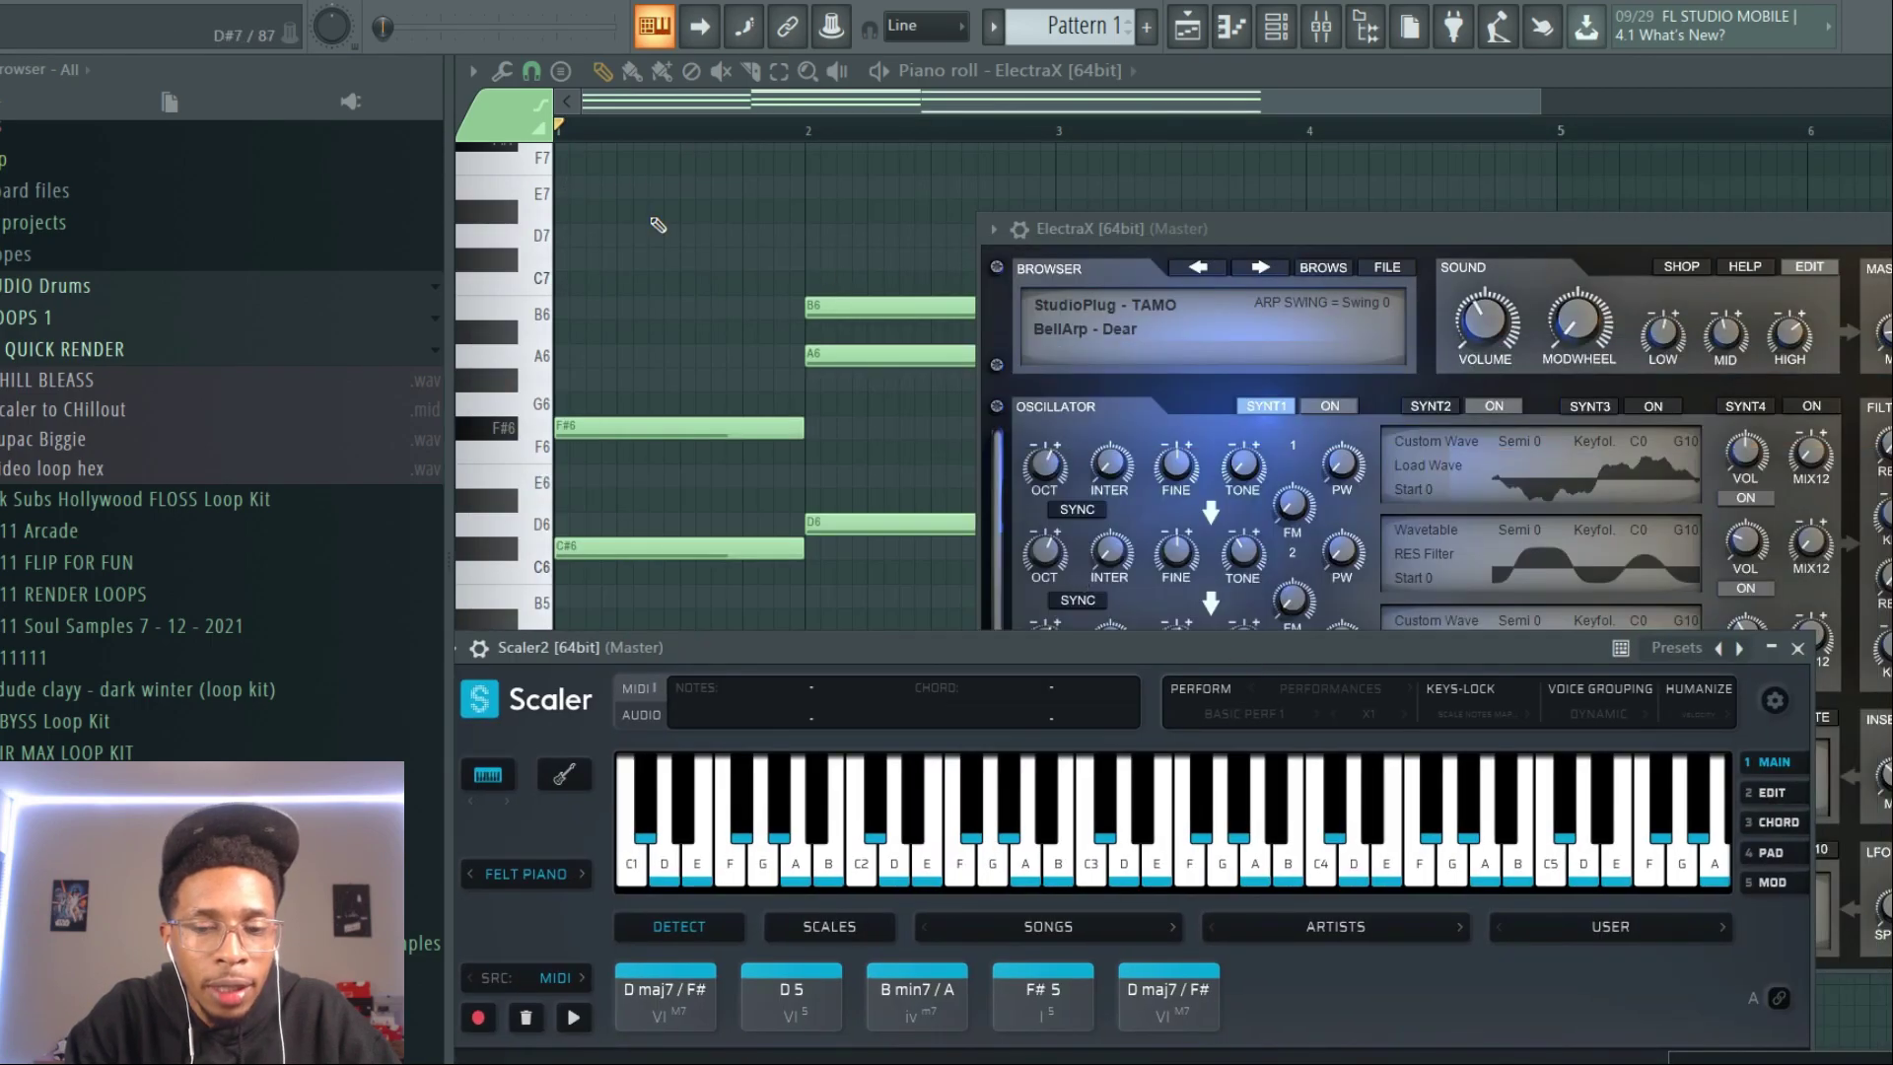
pyautogui.press('F12')
pyautogui.press('F6')
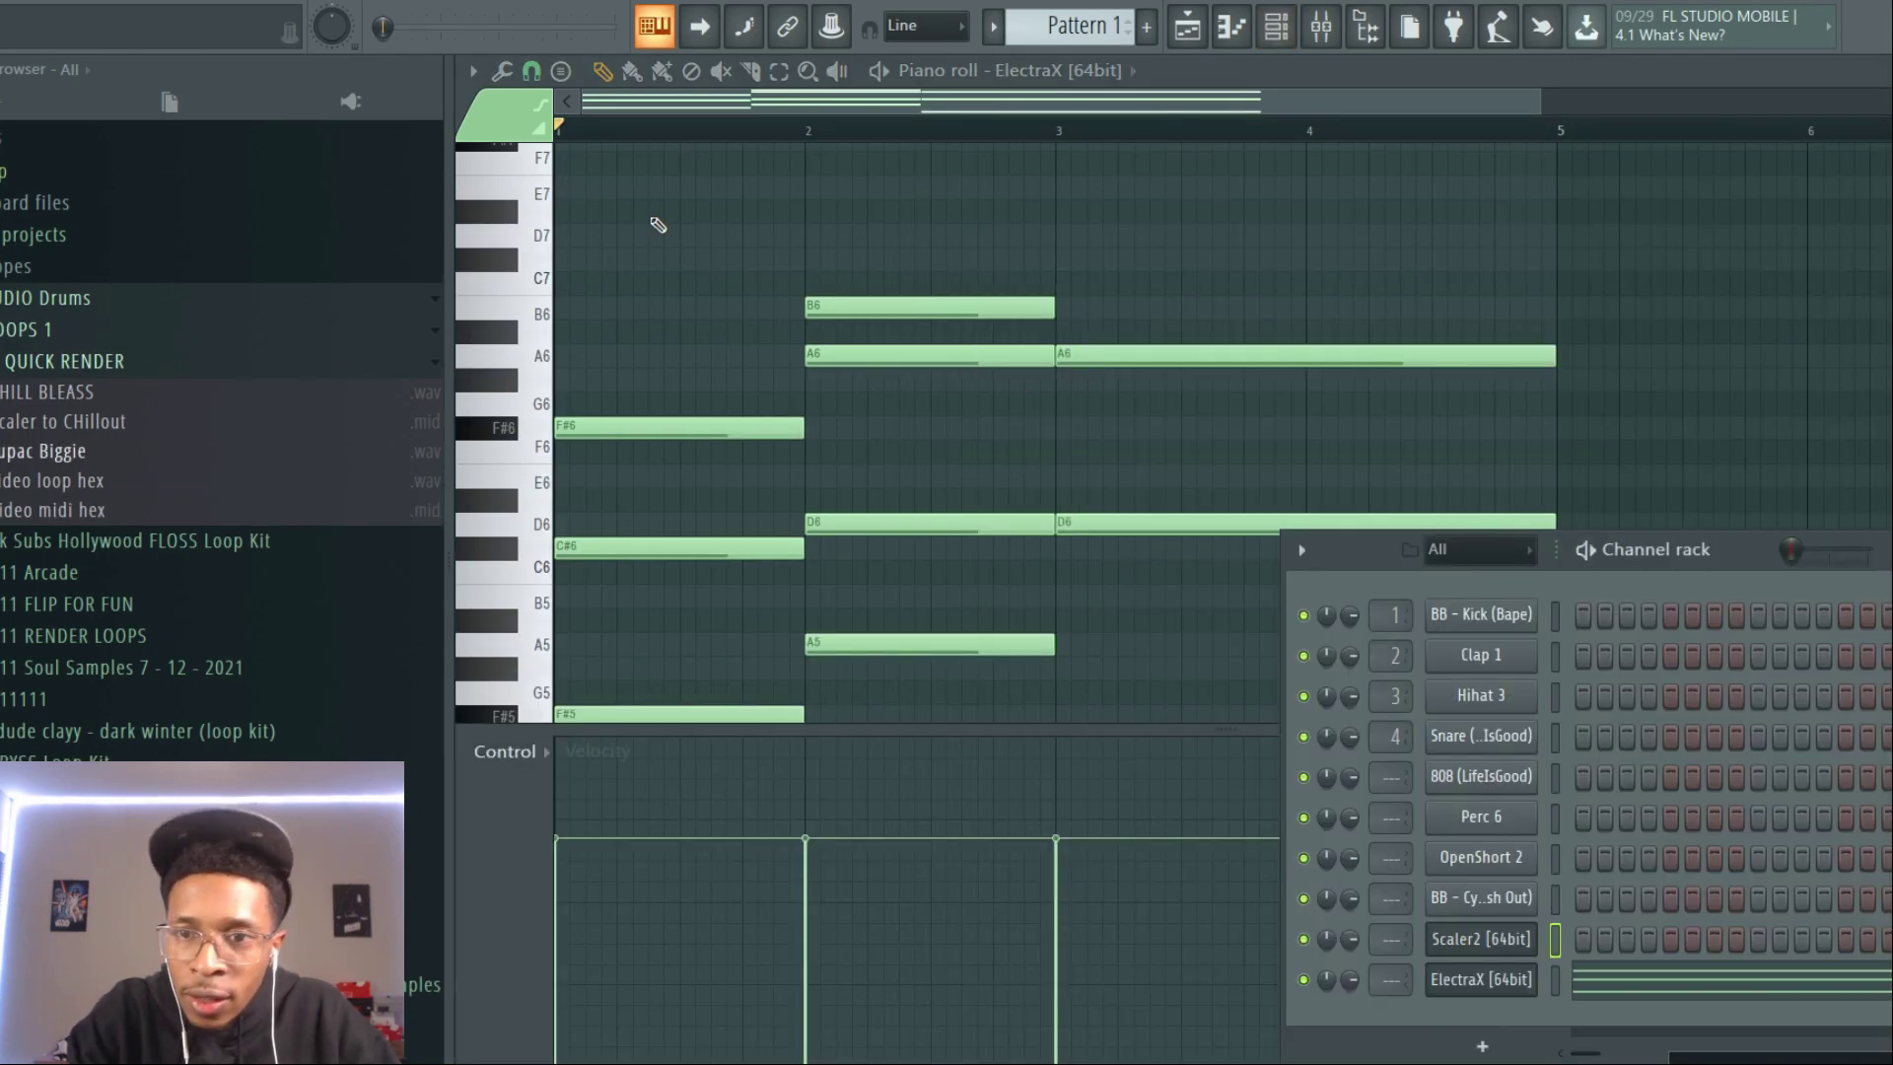
pyautogui.click(1556, 979)
pyautogui.hotkey('alt', 'Up')
pyautogui.hotkey('alt', 'Up')
pyautogui.hotkey('alt', 'Up')
pyautogui.hotkey('alt', 'Up')
pyautogui.hotkey('alt', 'Up')
pyautogui.hotkey('alt', 'Up')
pyautogui.hotkey('alt', 'Up')
pyautogui.hotkey('alt', 'Up')
pyautogui.hotkey('alt', 'Up')
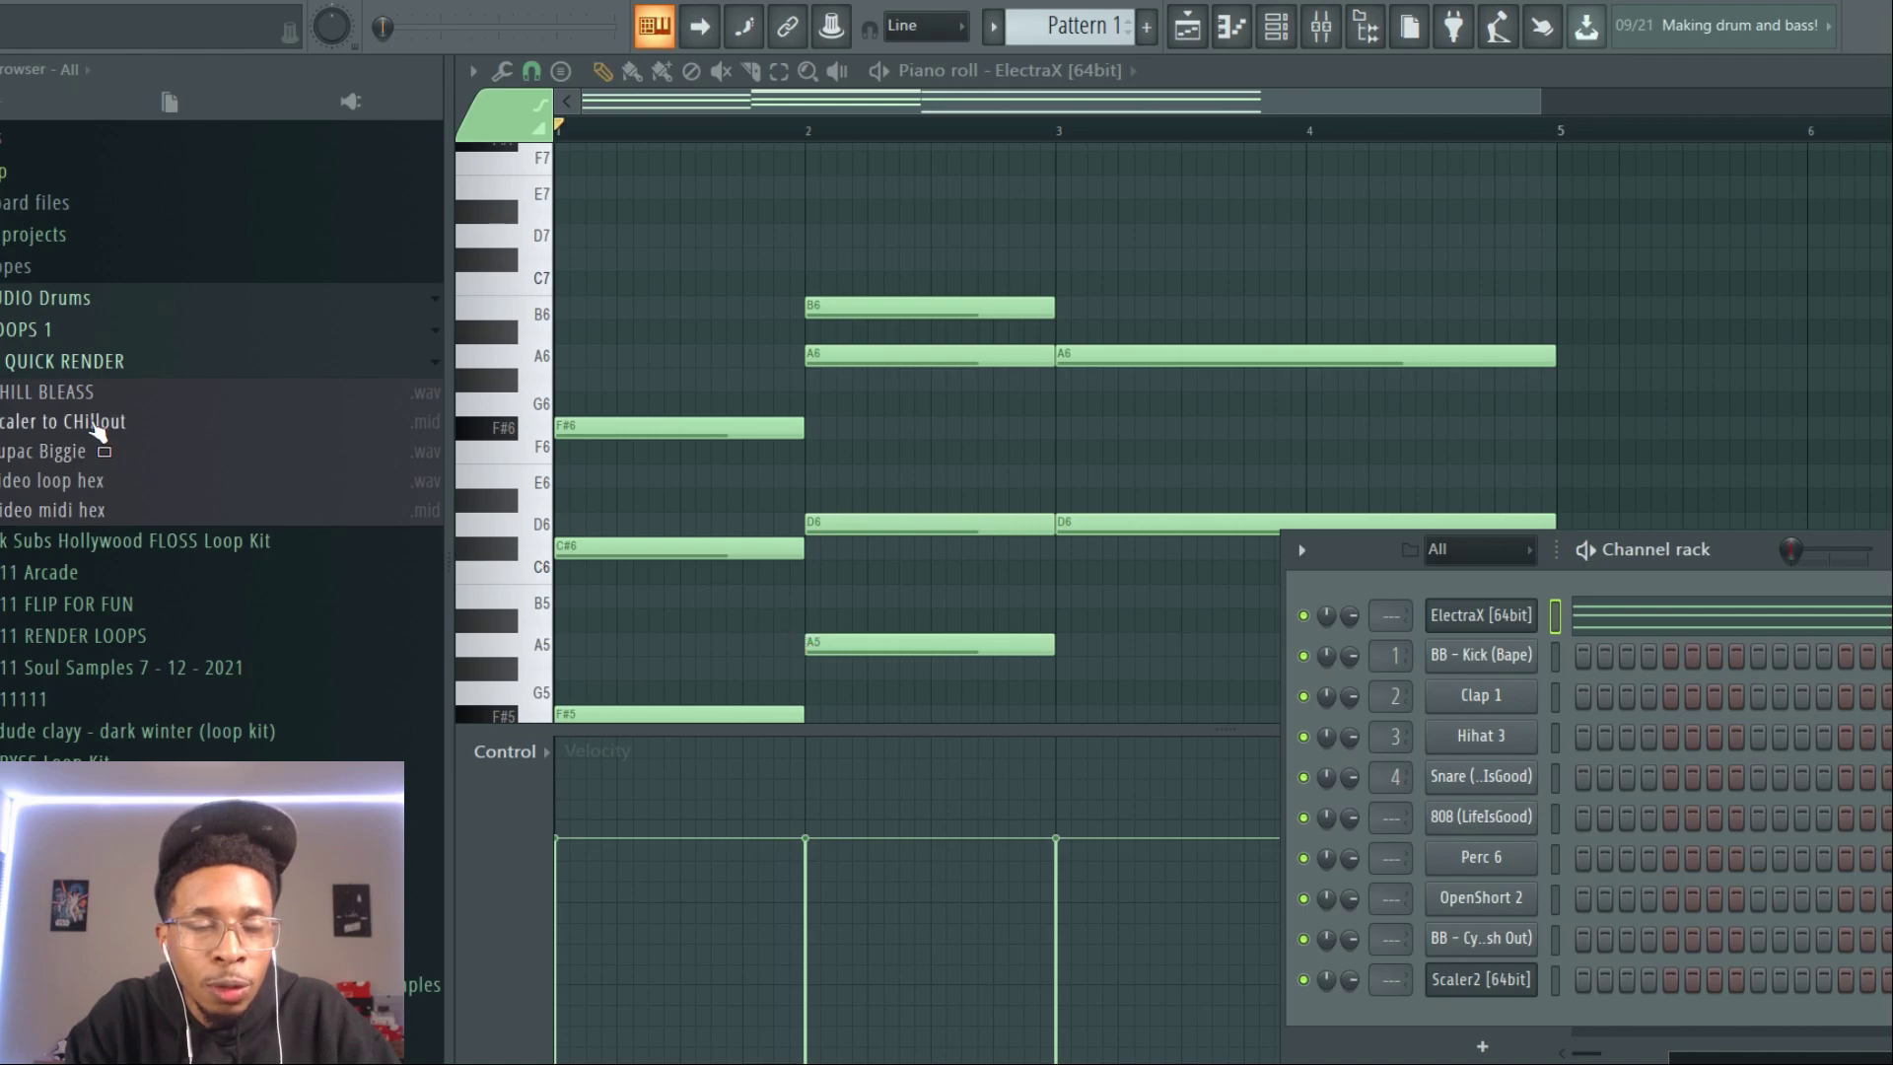
# Step: Add Orb Chords as a new channel and load Video midi hex.mid from the QUICK RENDER folder into it
pyautogui.moveTo(94, 418); pyautogui.dragTo(214, 484)
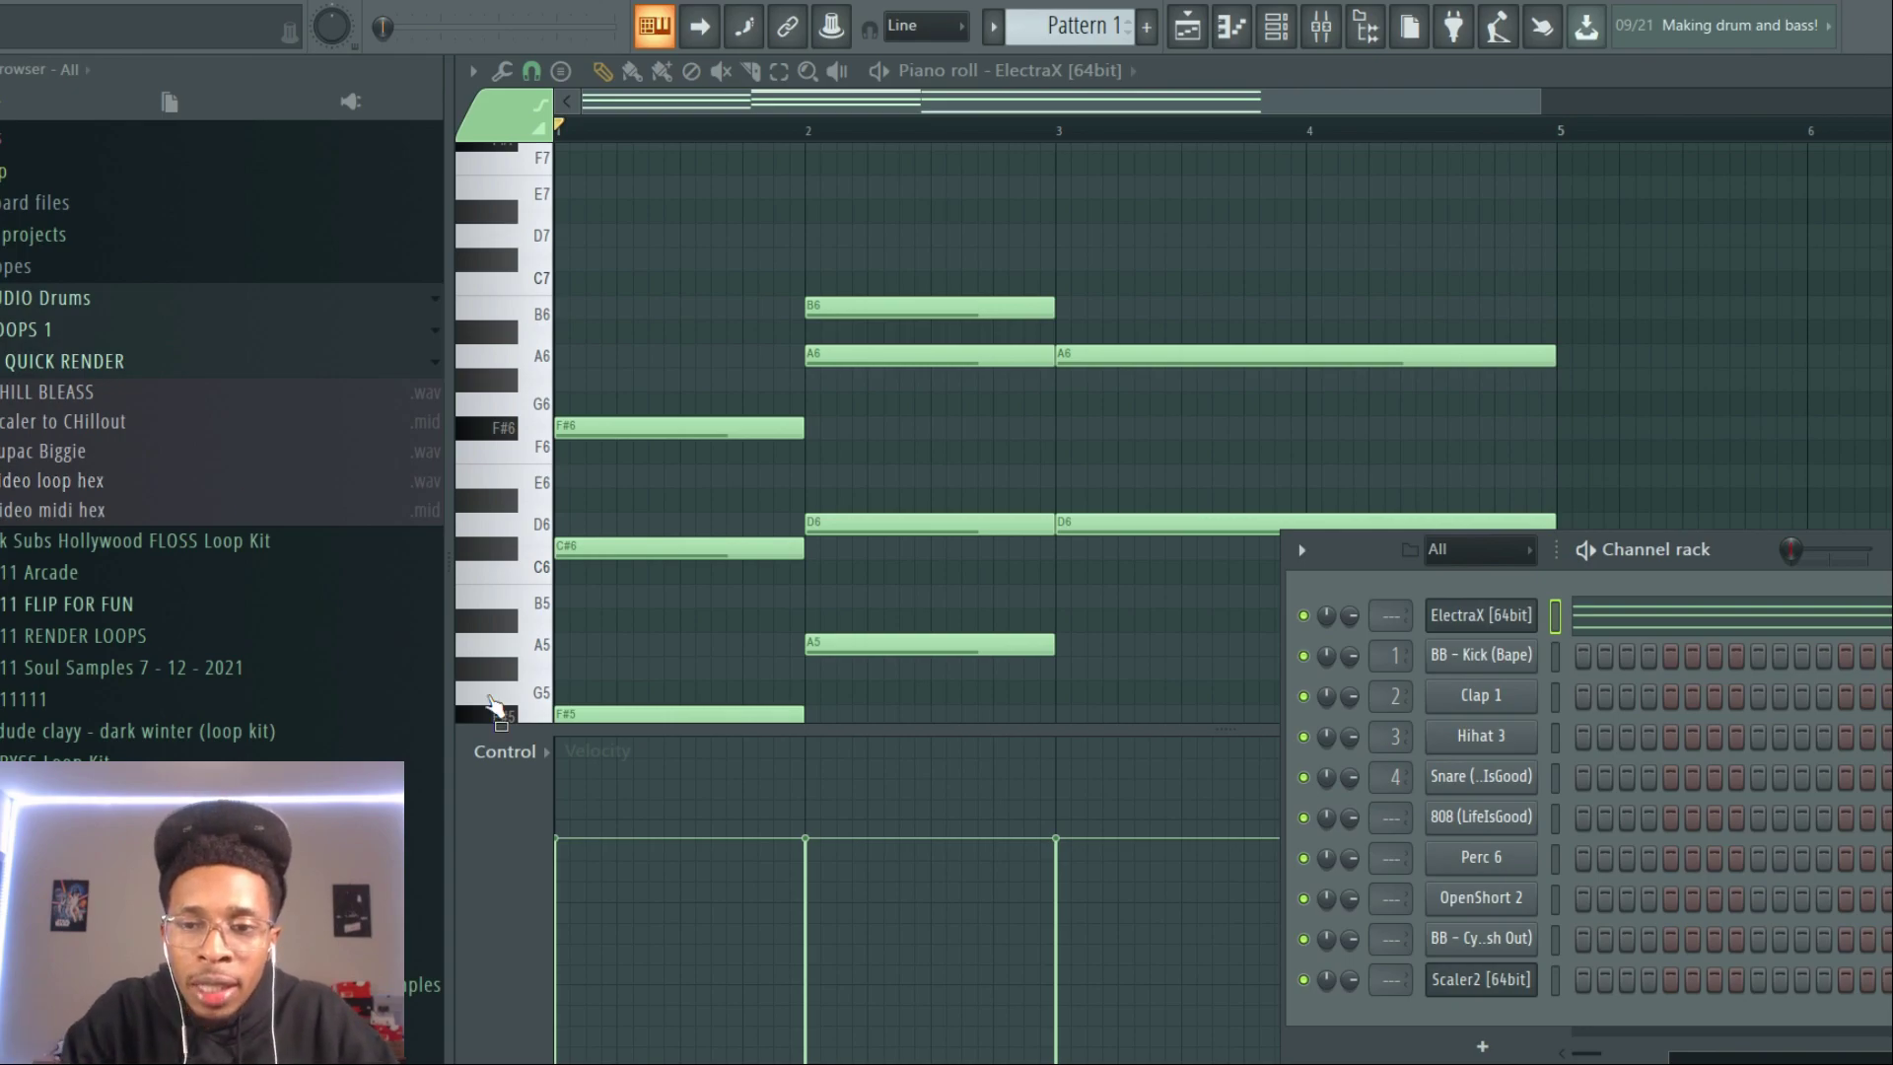
pyautogui.click(1482, 1045)
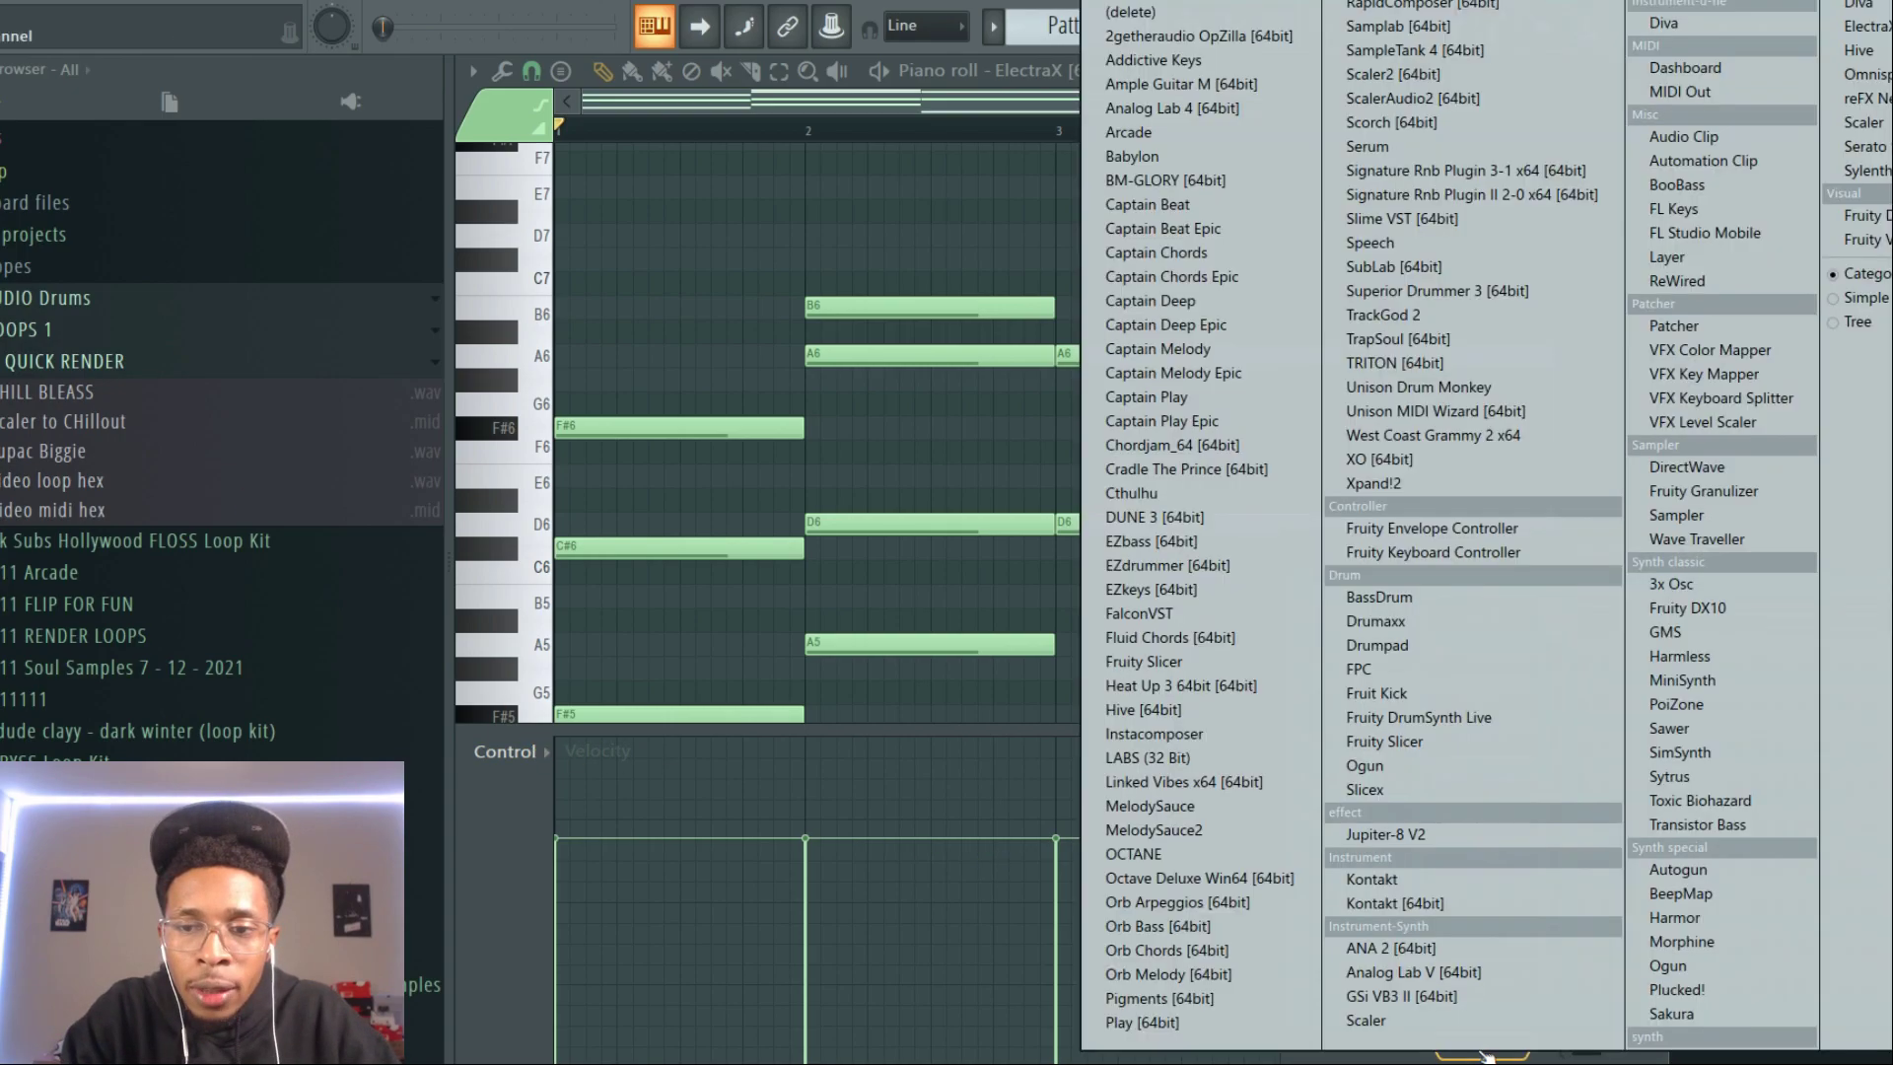
pyautogui.click(1173, 952)
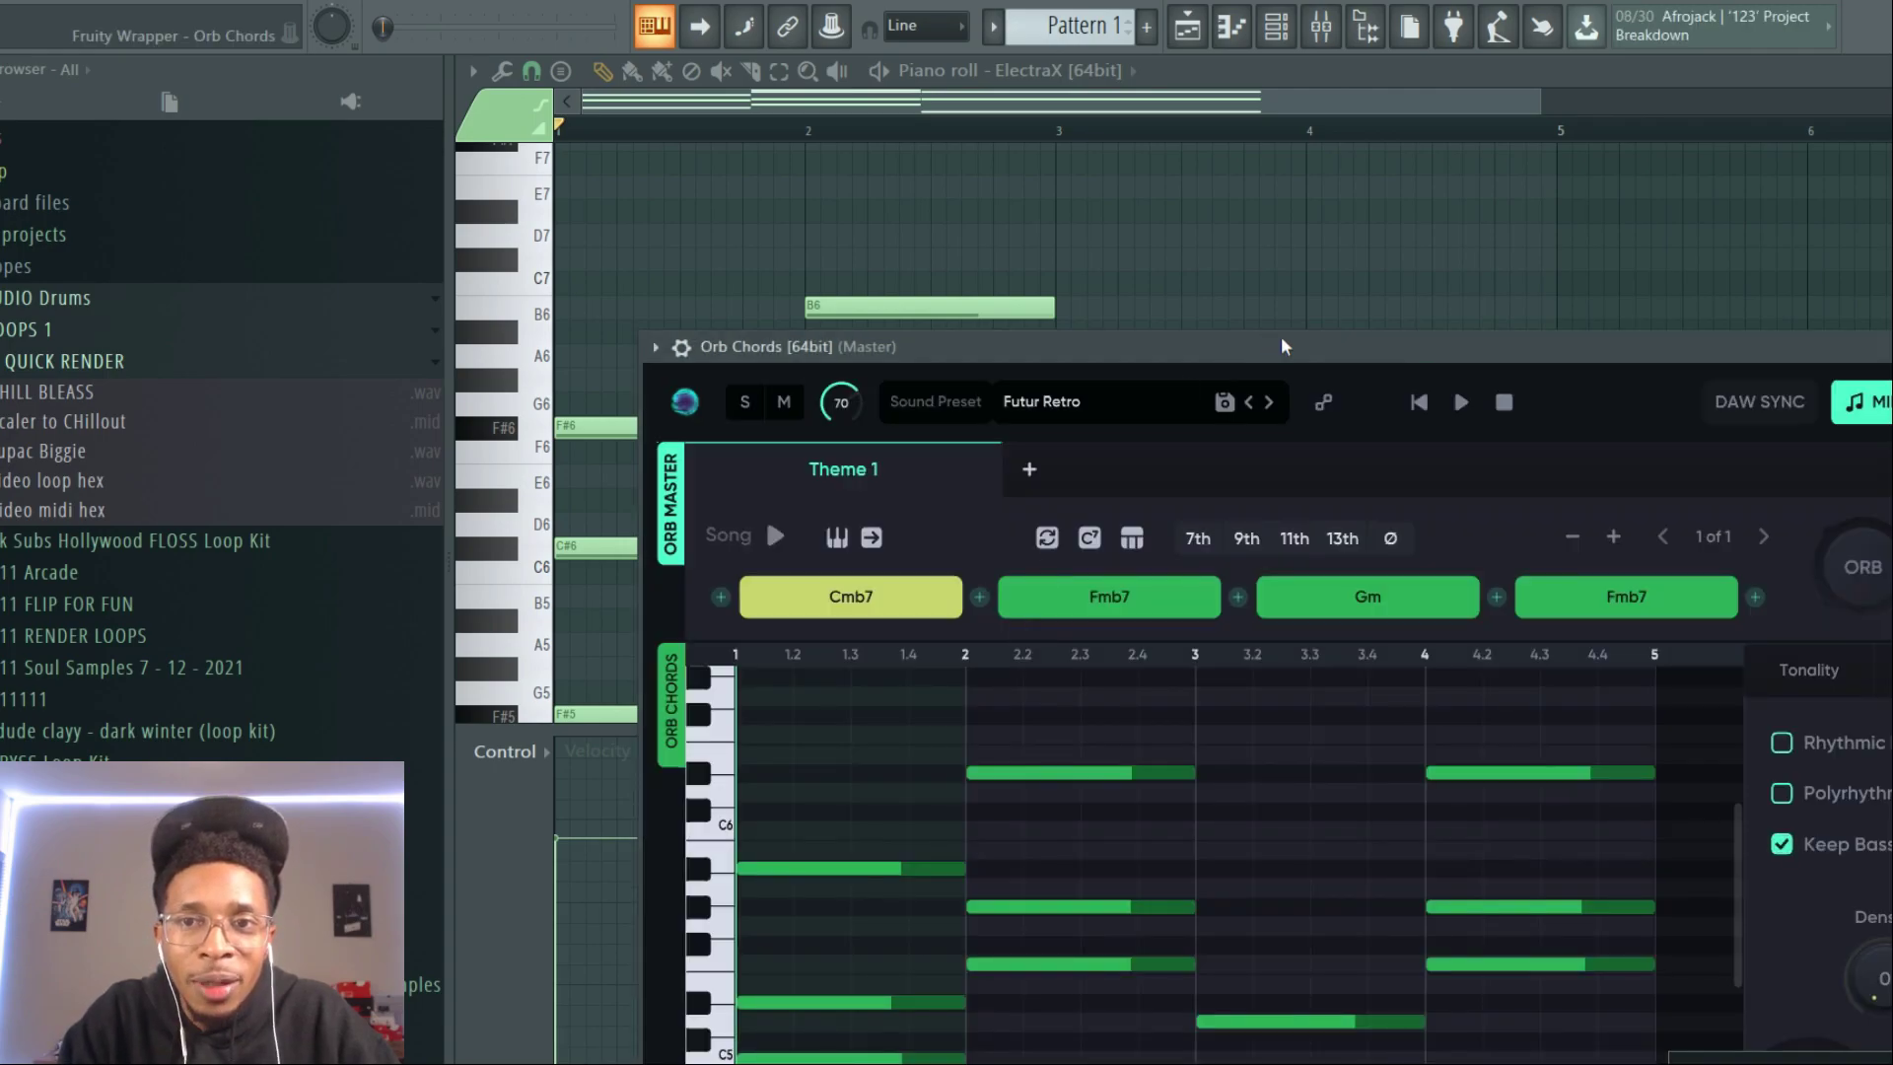
pyautogui.moveTo(1281, 337); pyautogui.dragTo(631, 192)
pyautogui.moveTo(51, 509); pyautogui.dragTo(1444, 424)
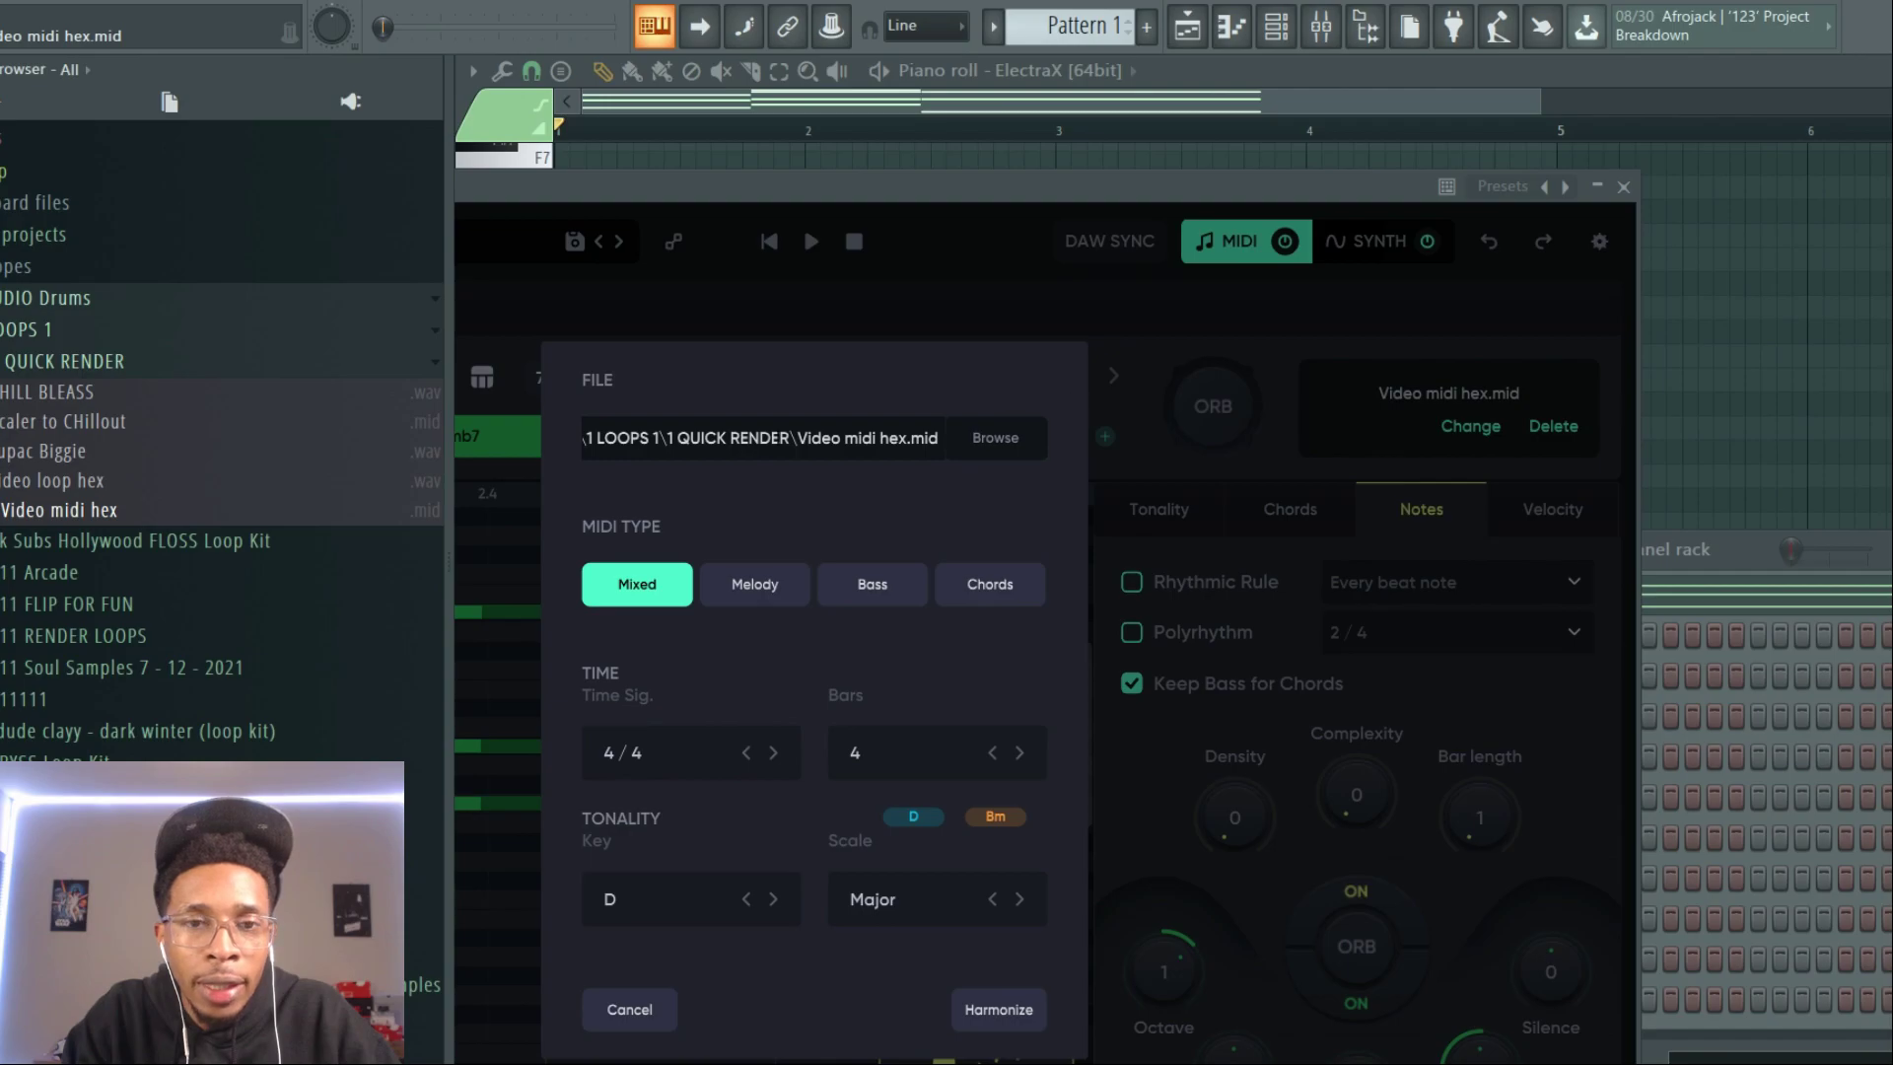
pyautogui.moveTo(812, 193); pyautogui.dragTo(909, 92)
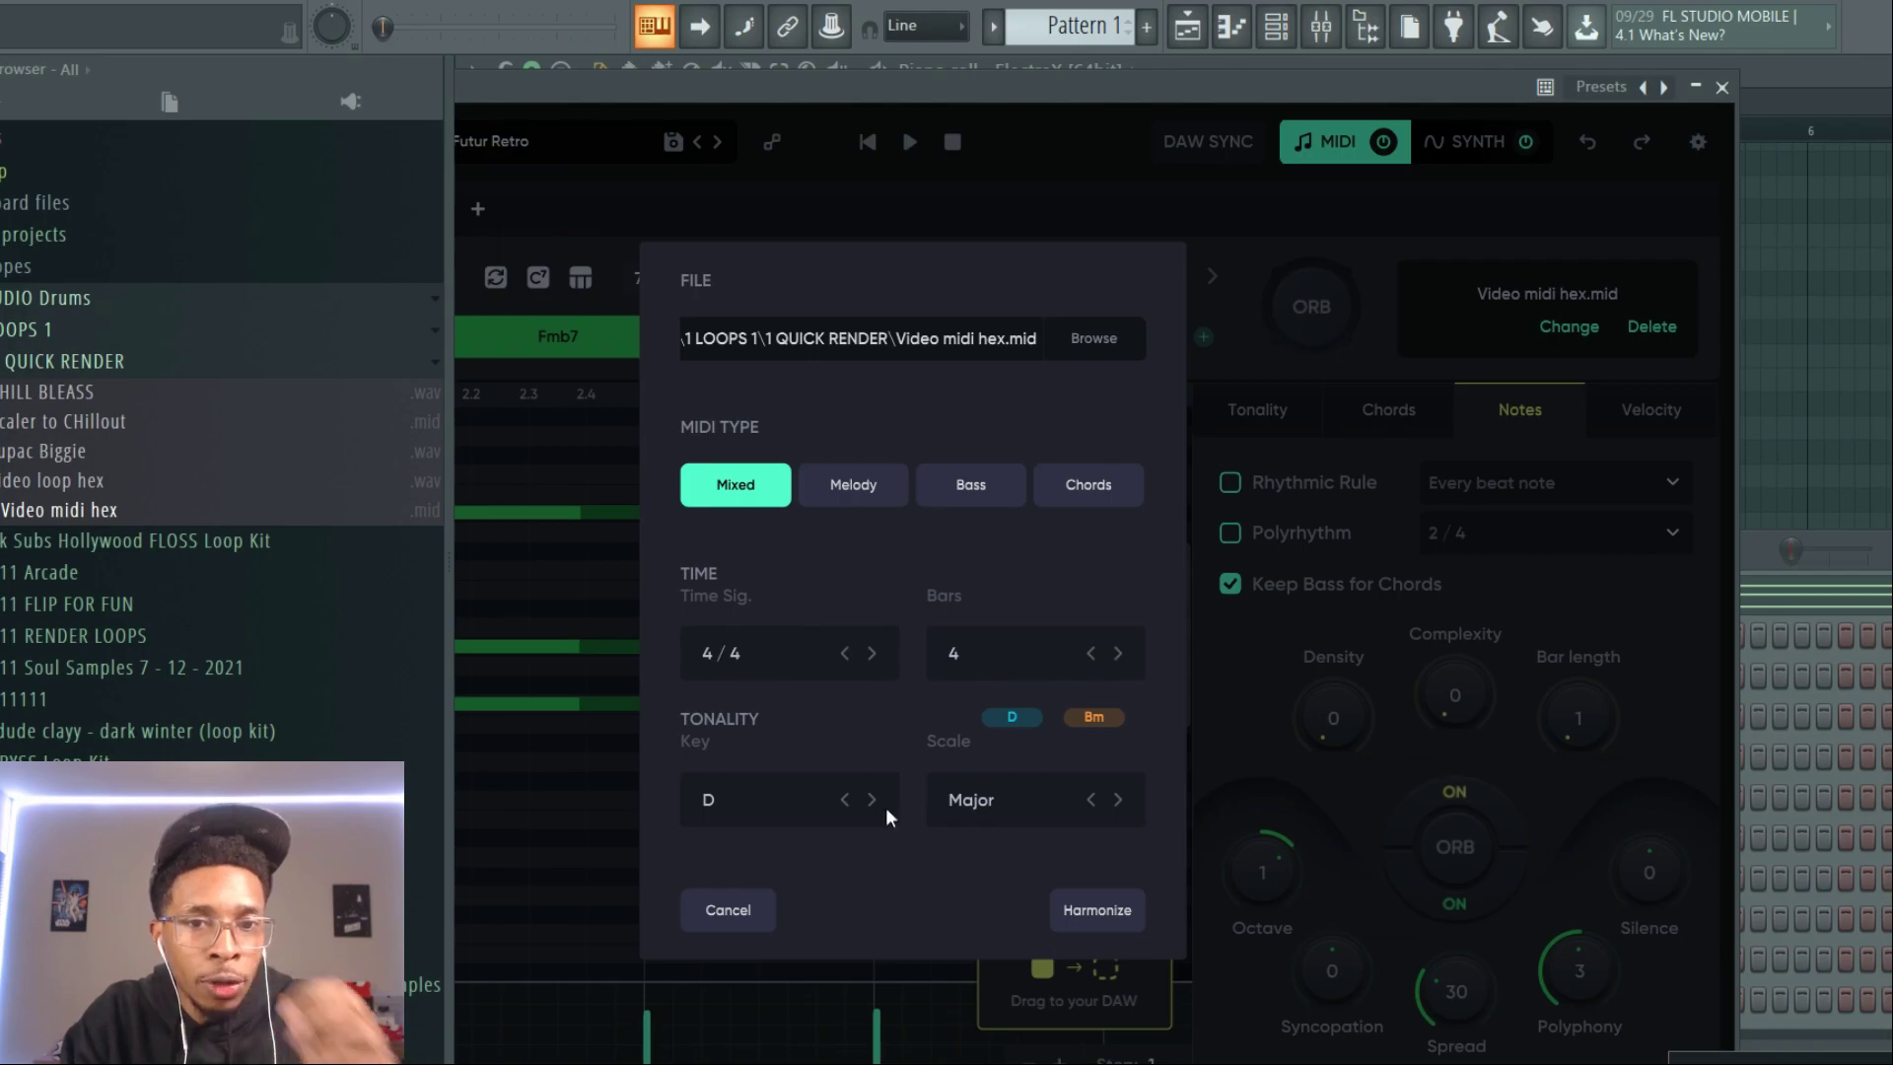
# Step: Set the imported MIDI's tonality to key F# and scale Minor, and harmonize it
pyautogui.click(776, 809)
pyautogui.click(740, 429)
pyautogui.click(779, 804)
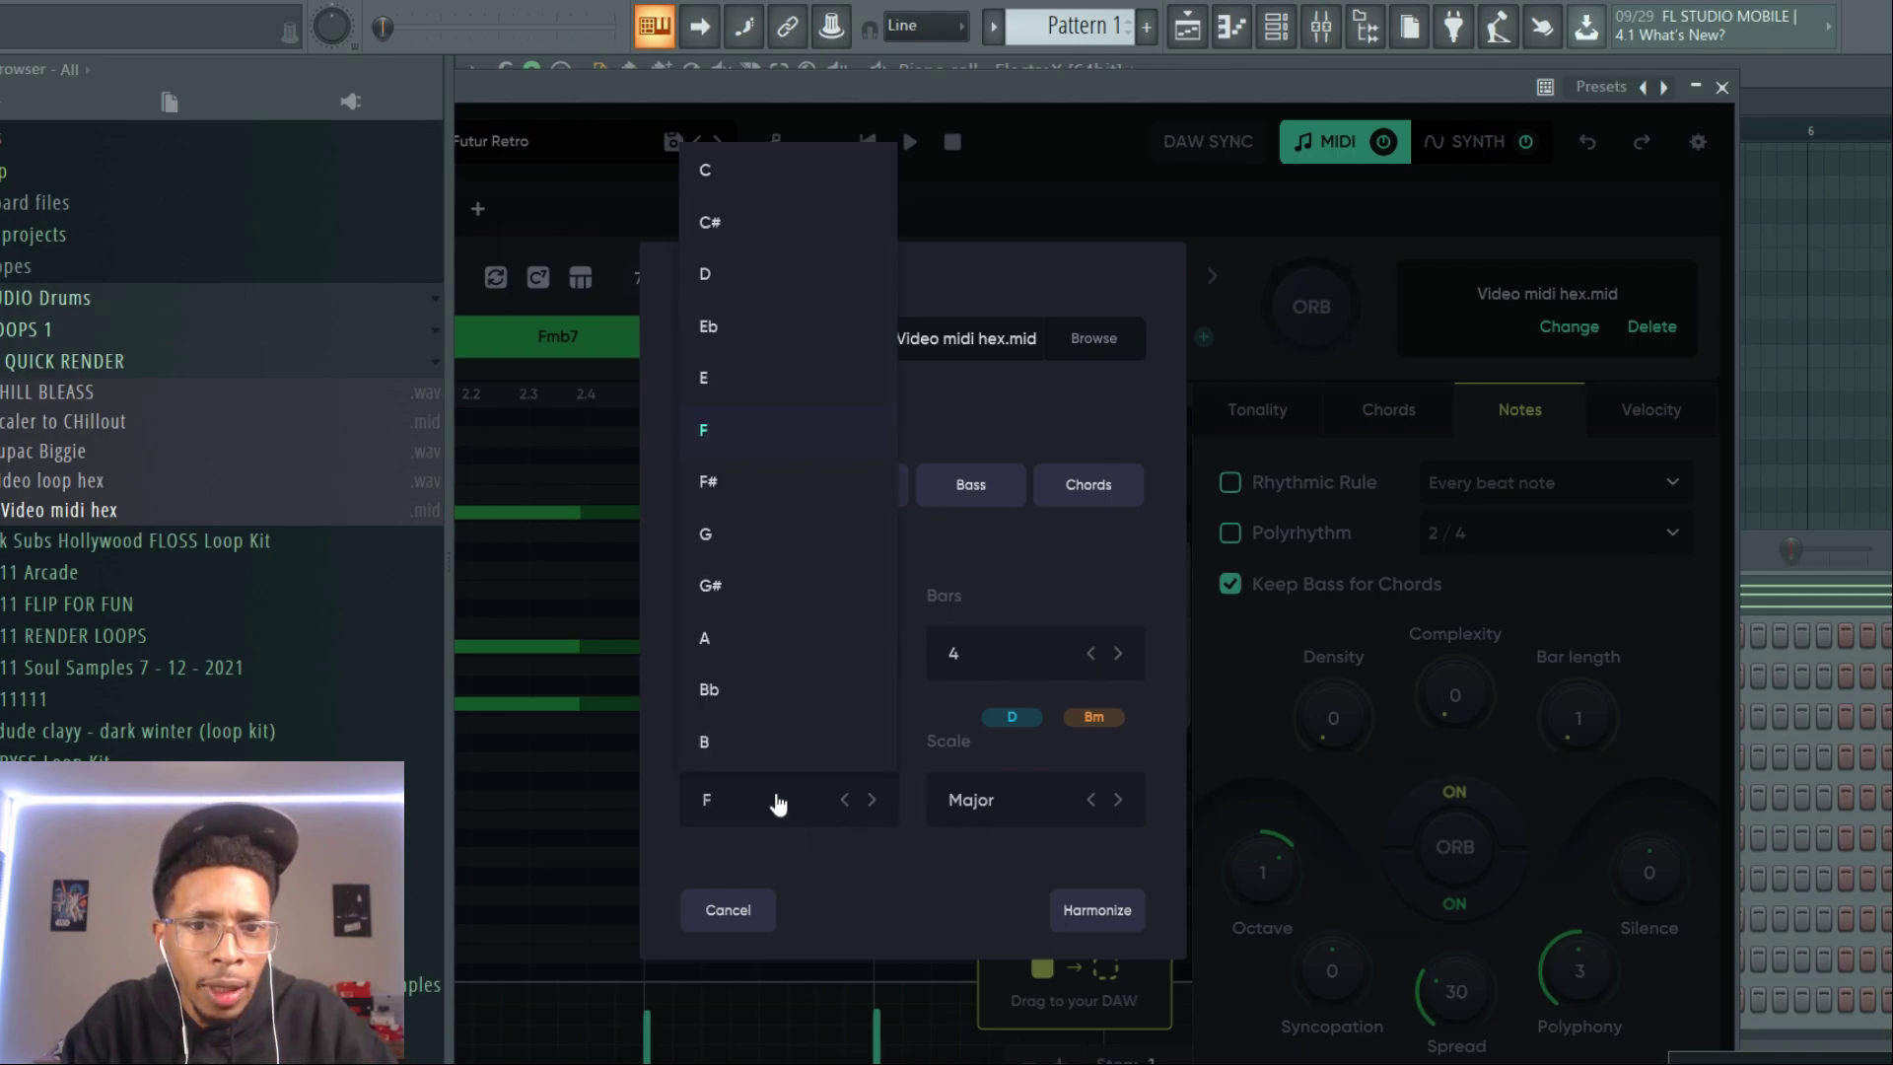
pyautogui.click(734, 483)
pyautogui.click(976, 798)
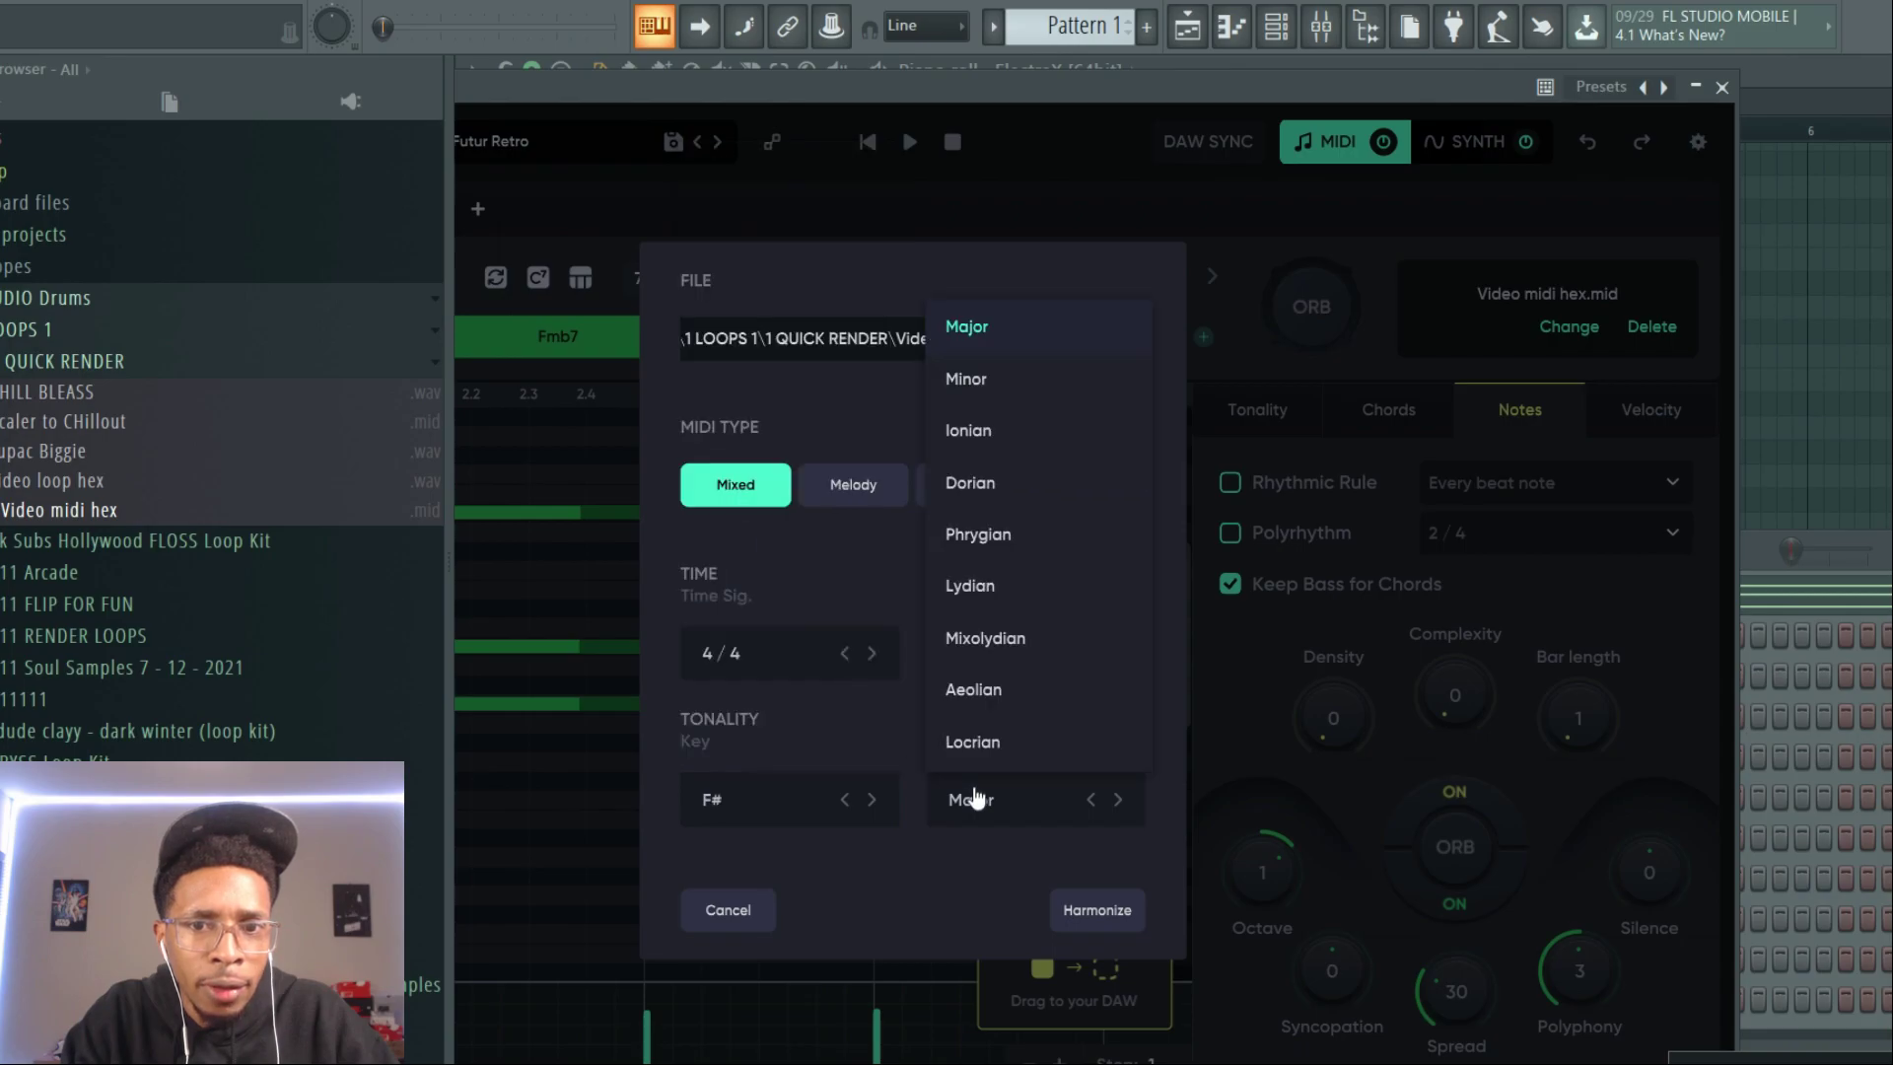
pyautogui.click(1001, 382)
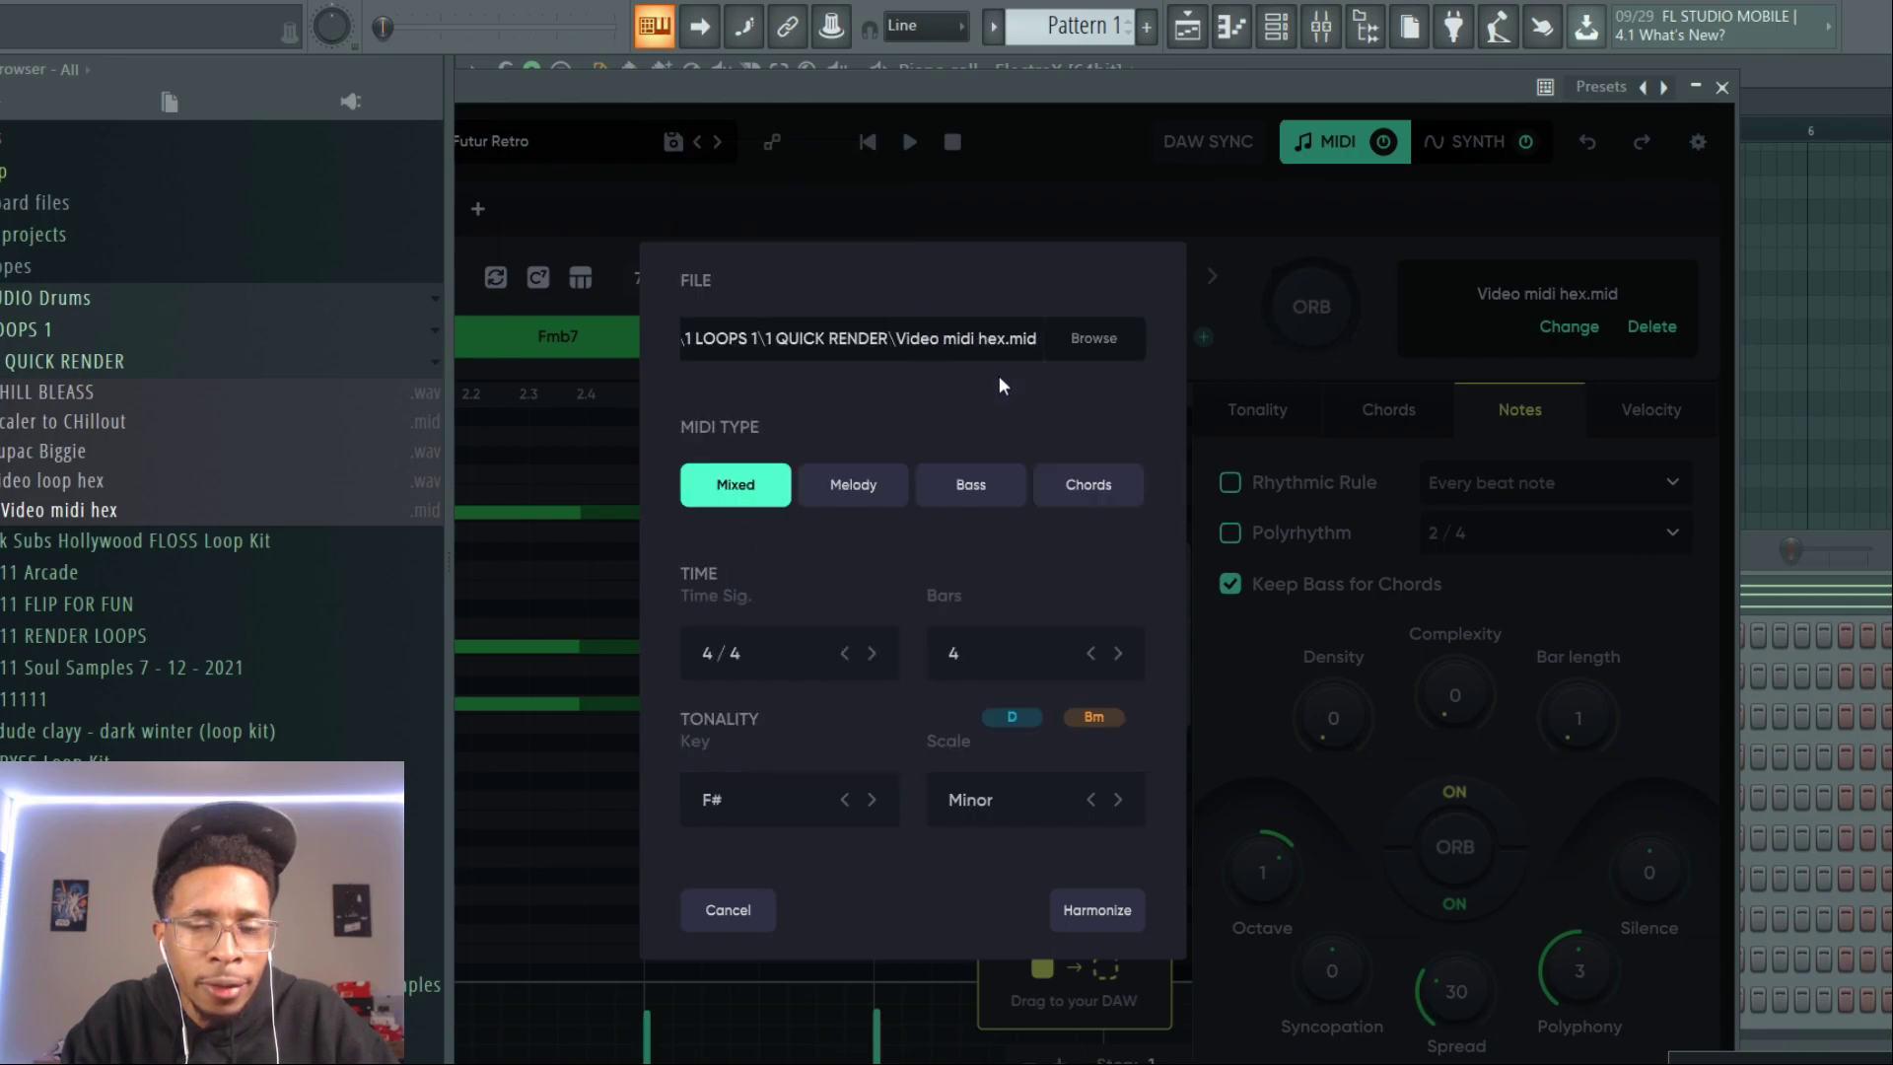
pyautogui.click(1097, 910)
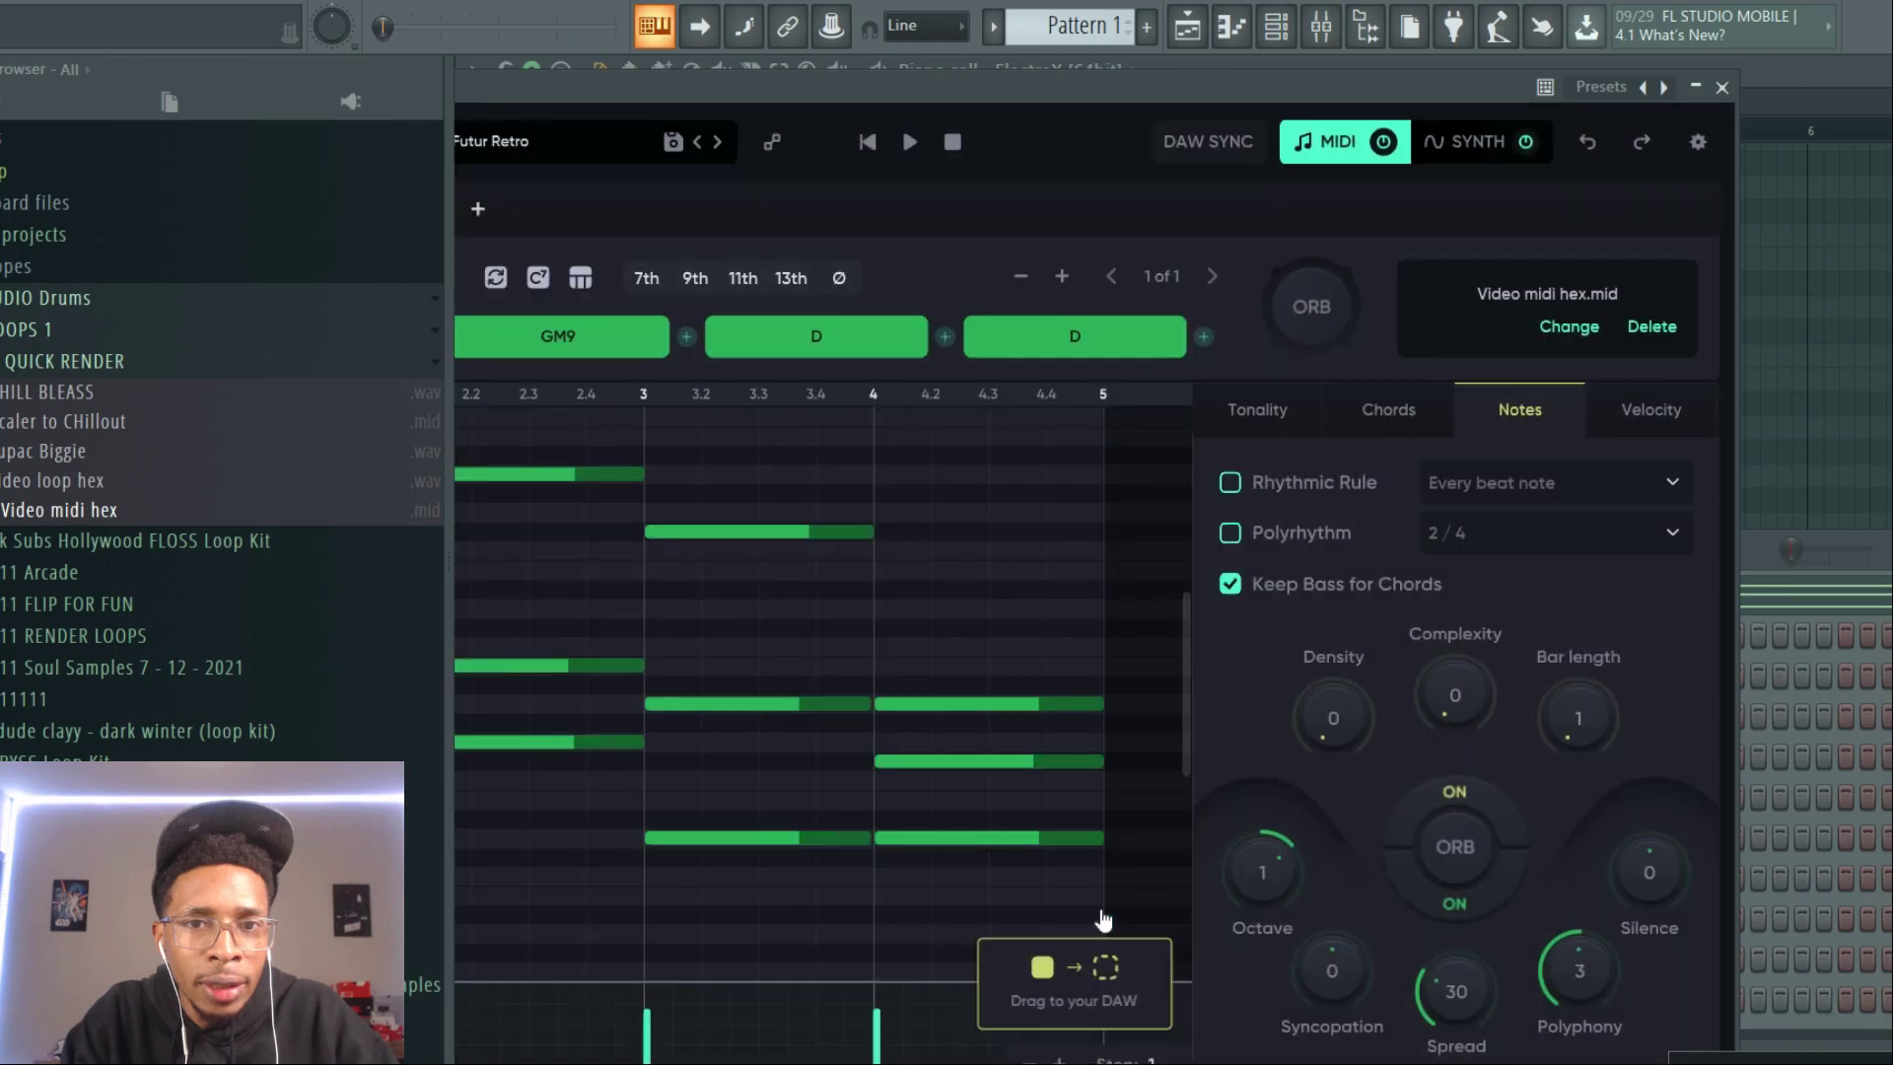
# Step: Choose the Orbital sound preset from the Chords category in Orb Chords and uncover the channel rack
pyautogui.moveTo(876, 87); pyautogui.dragTo(1169, 121)
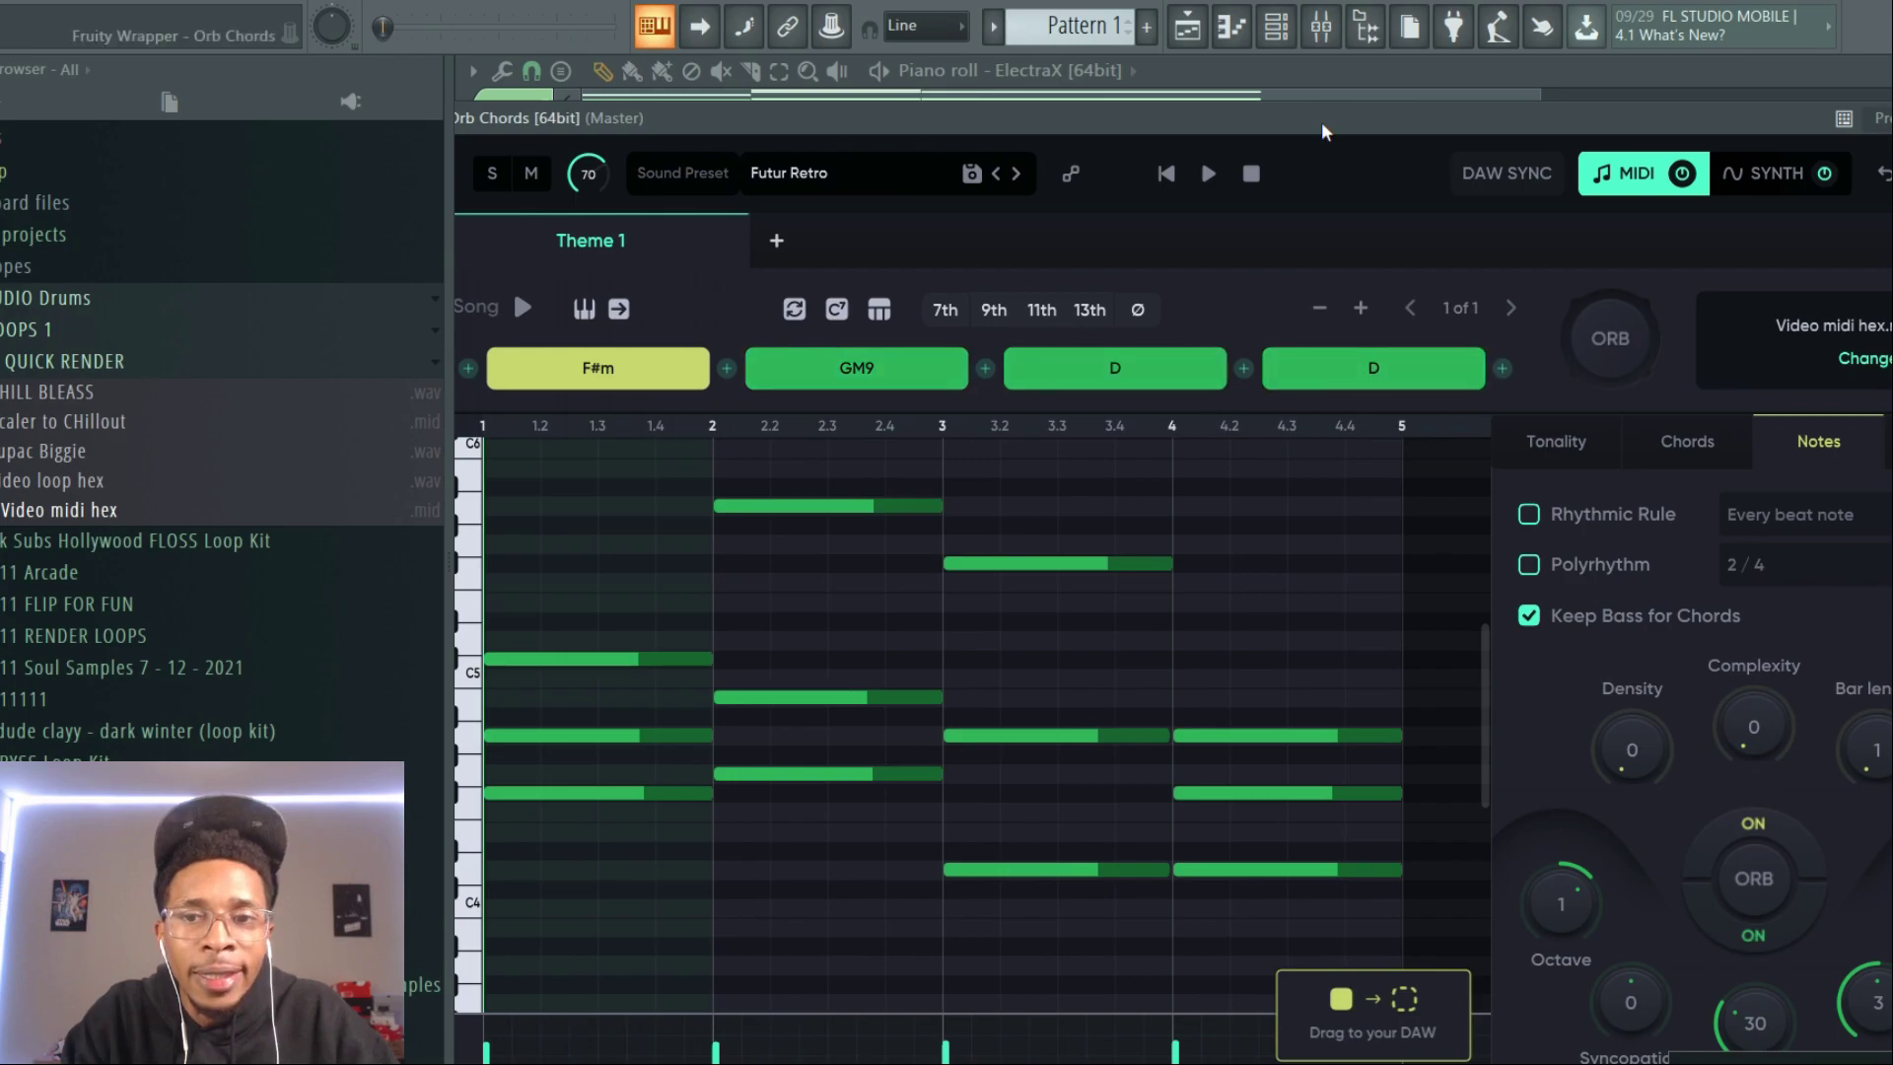
pyautogui.click(886, 175)
pyautogui.click(1051, 533)
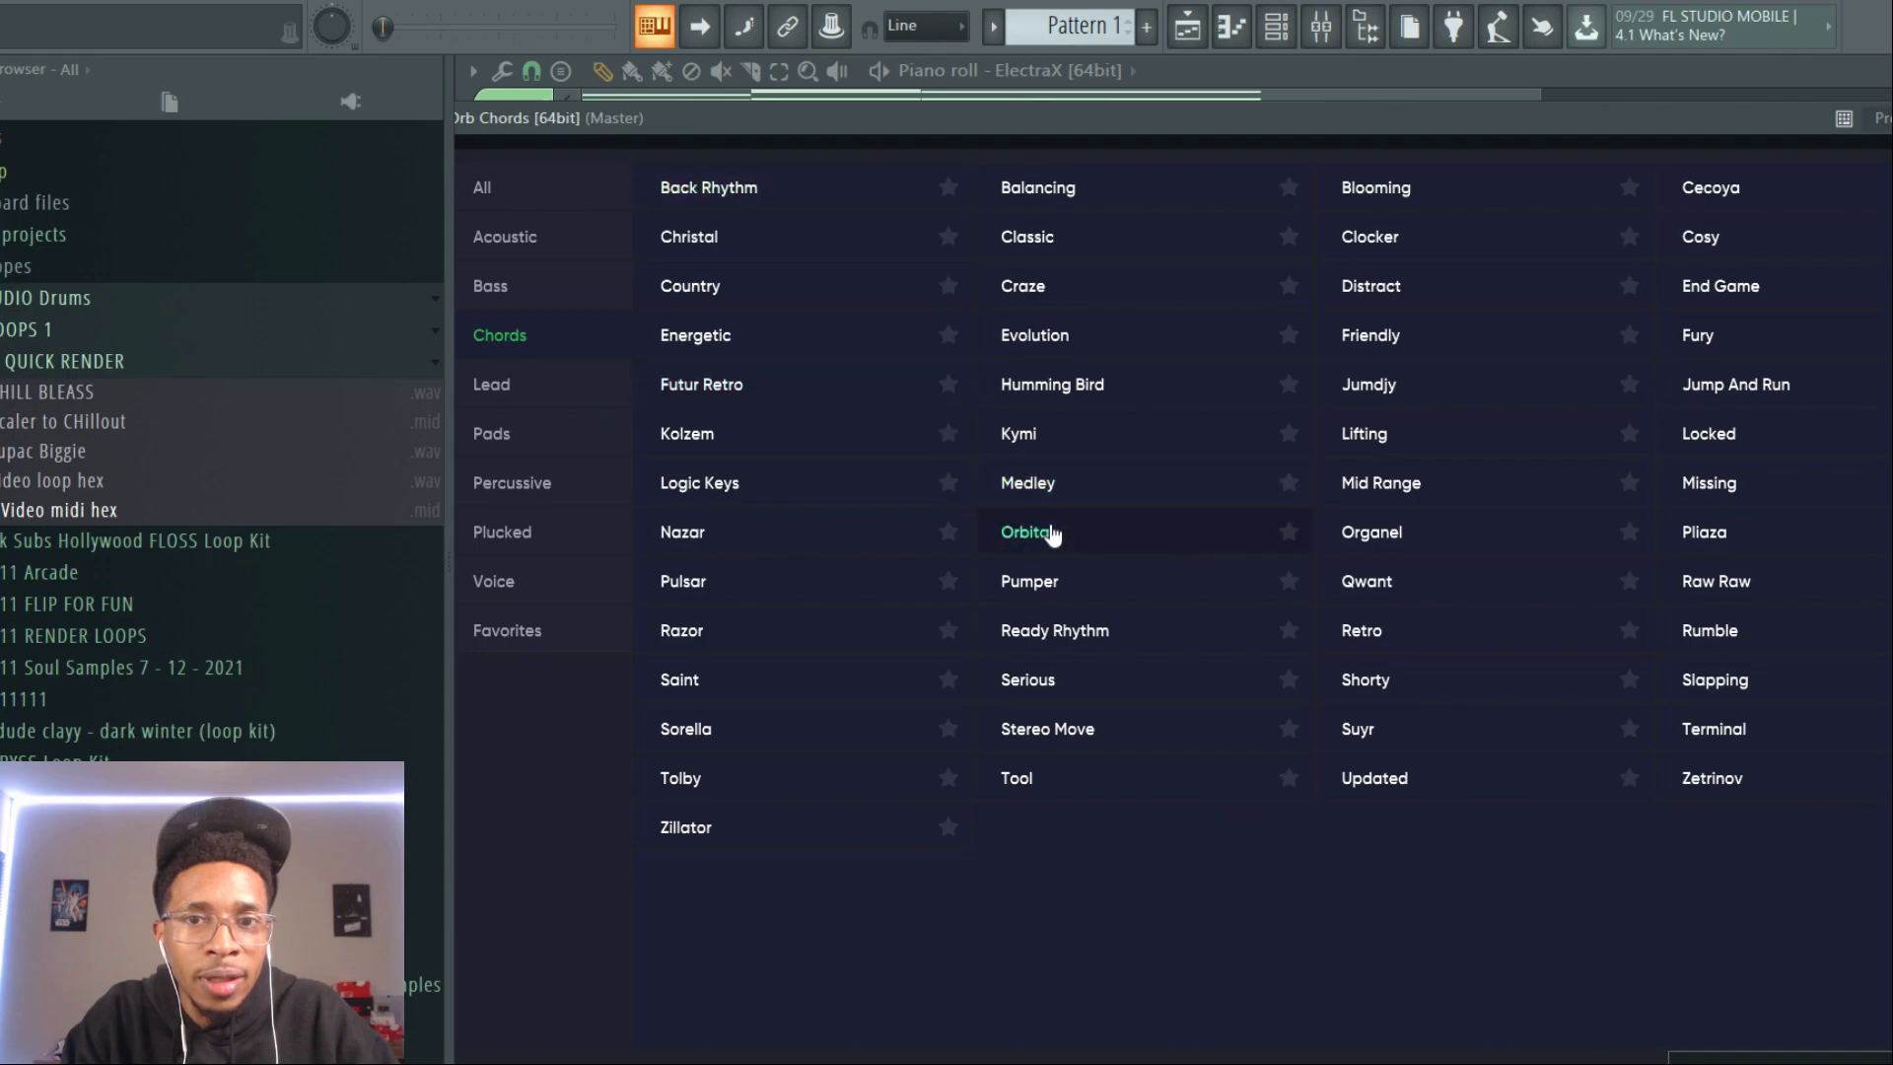
pyautogui.click(1051, 533)
pyautogui.moveTo(1357, 111); pyautogui.dragTo(570, 114)
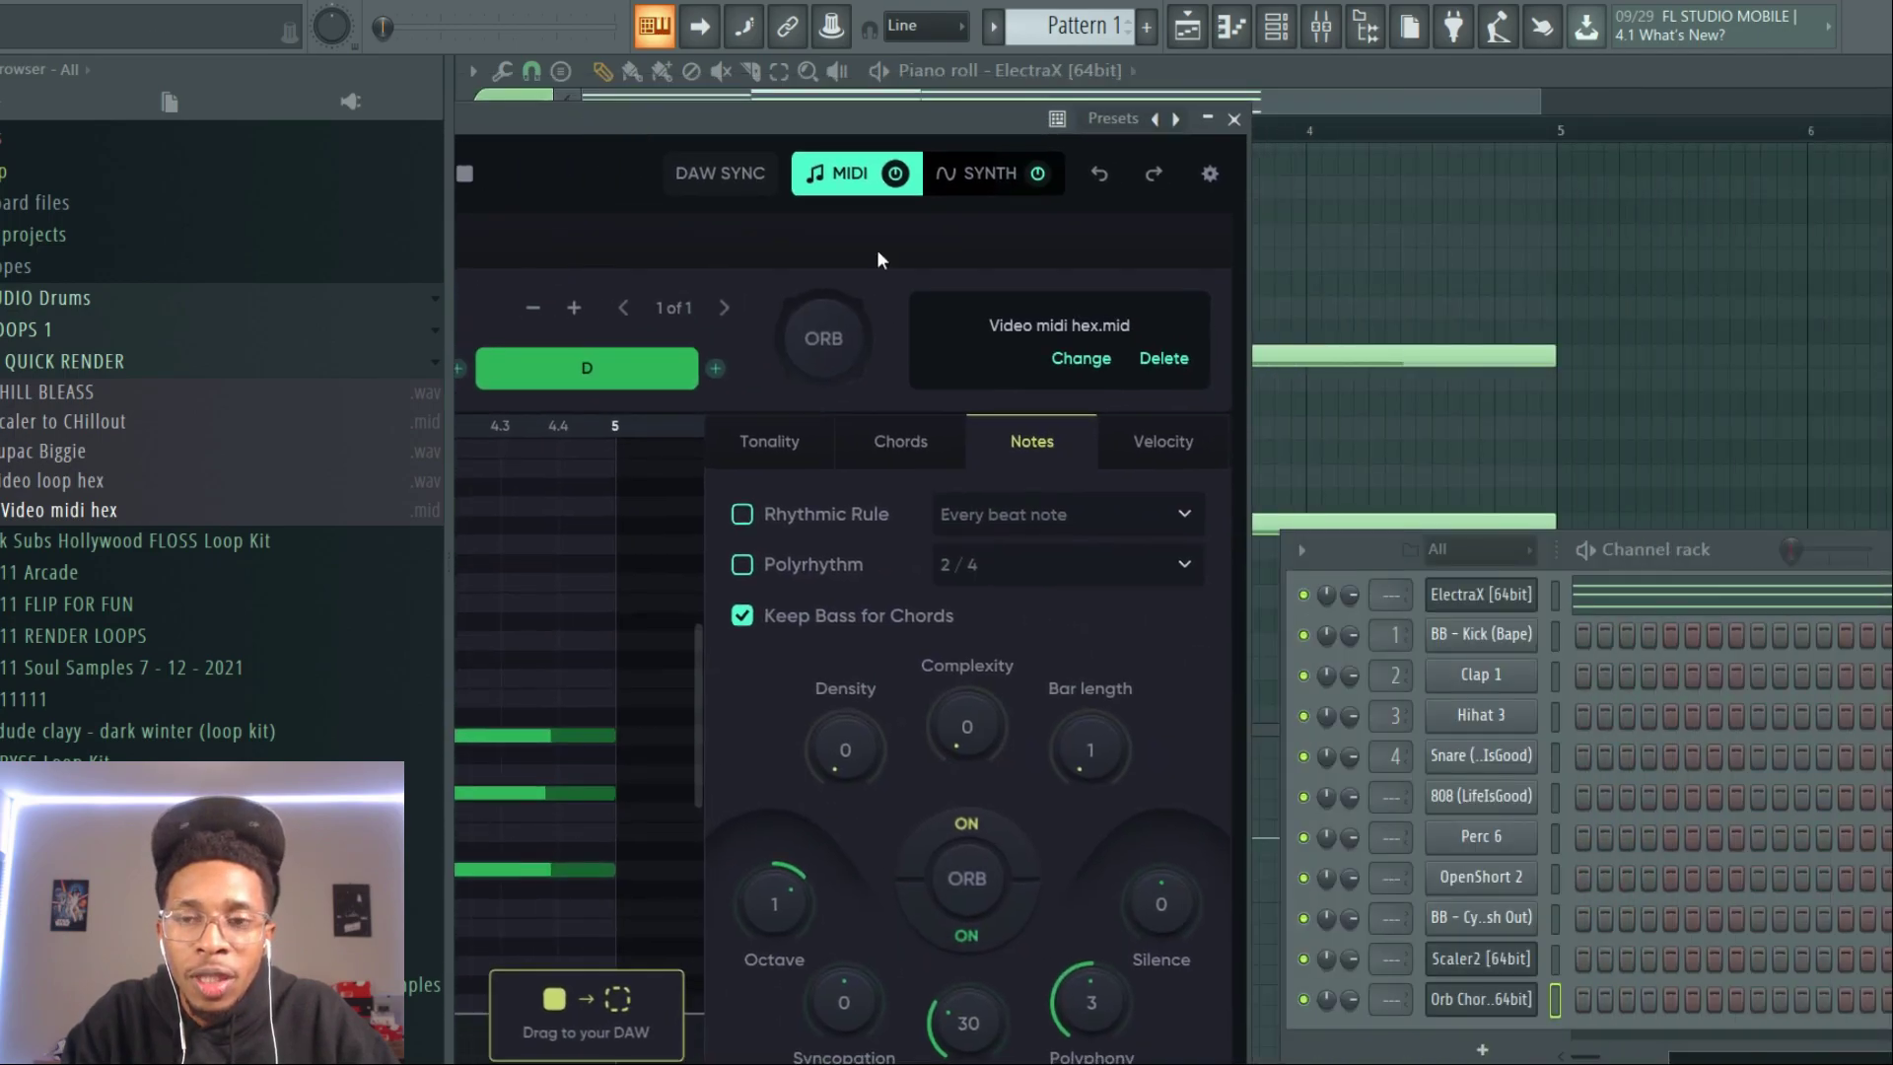
# Step: Clone the ElectraX channel and load the Pad - Trainwreck patch from the StudioPlug - TAMO bank in the clone
pyautogui.rightClick(1468, 592)
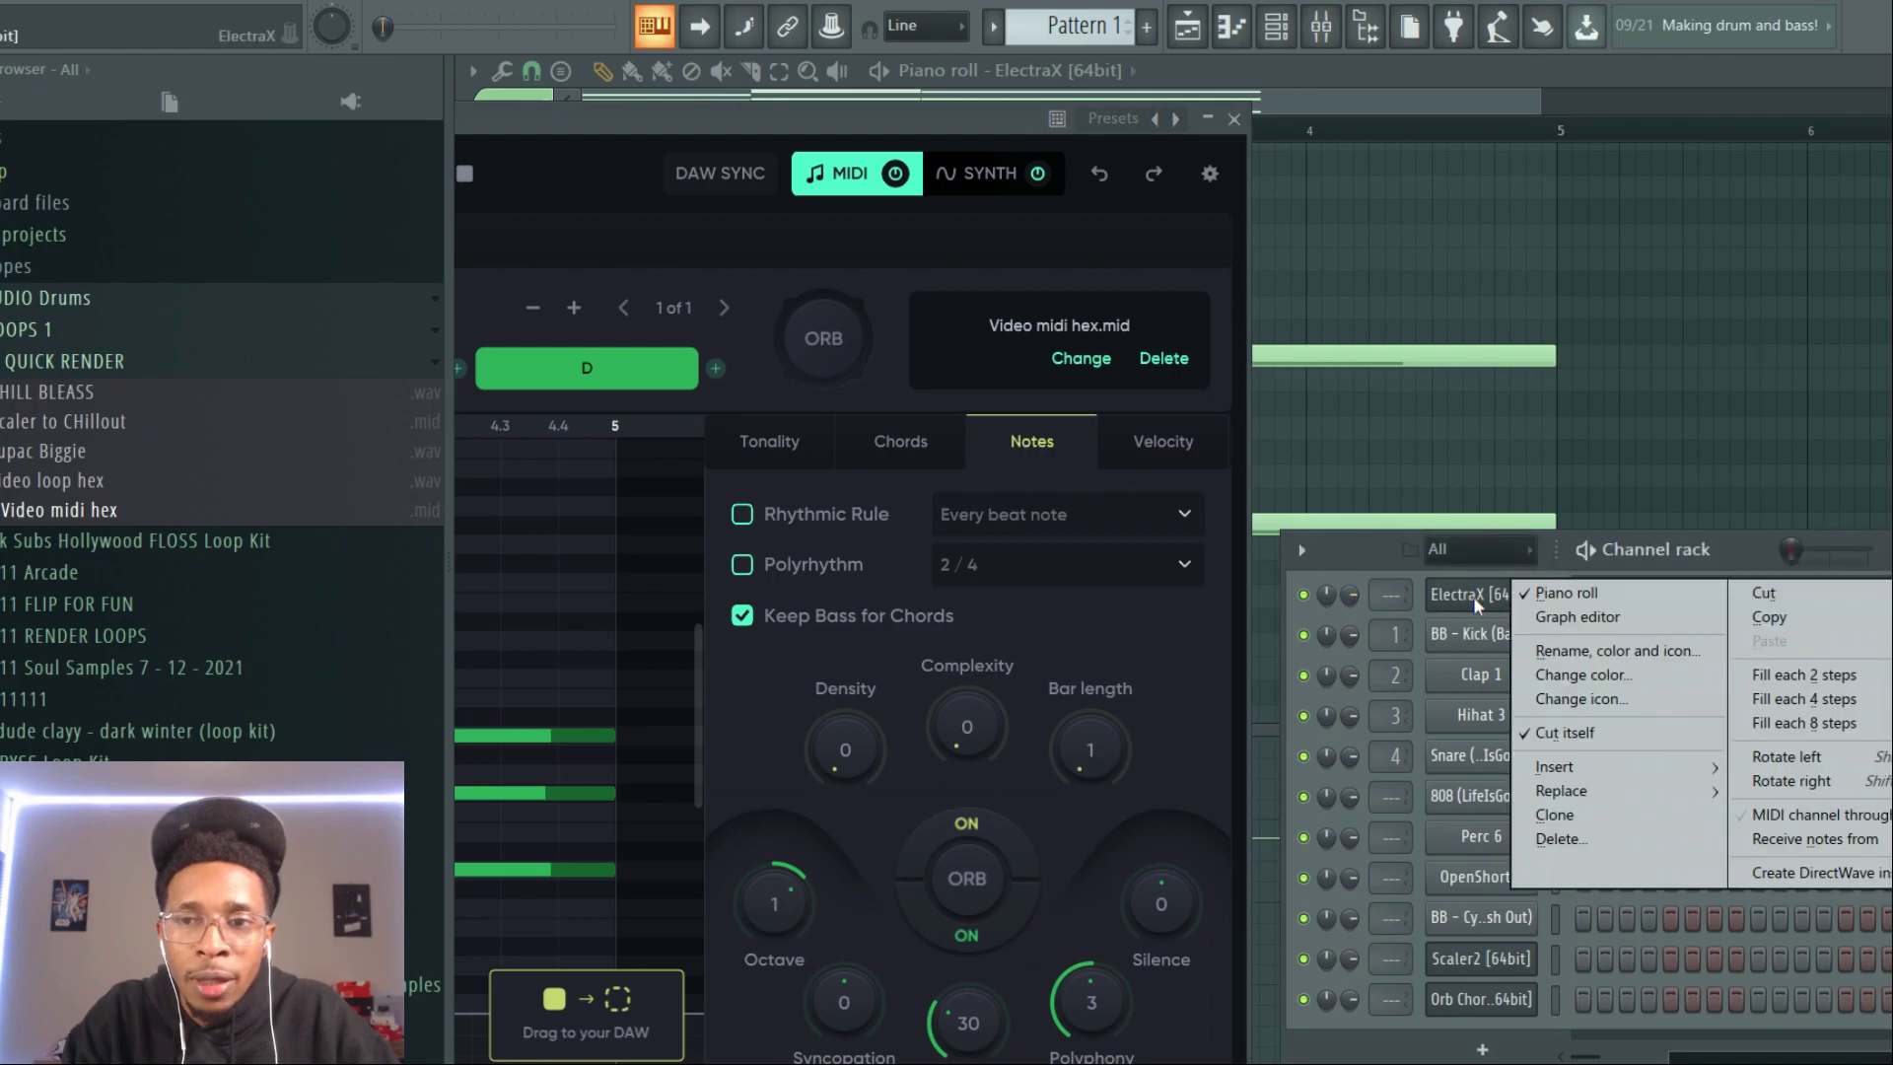
pyautogui.click(1569, 818)
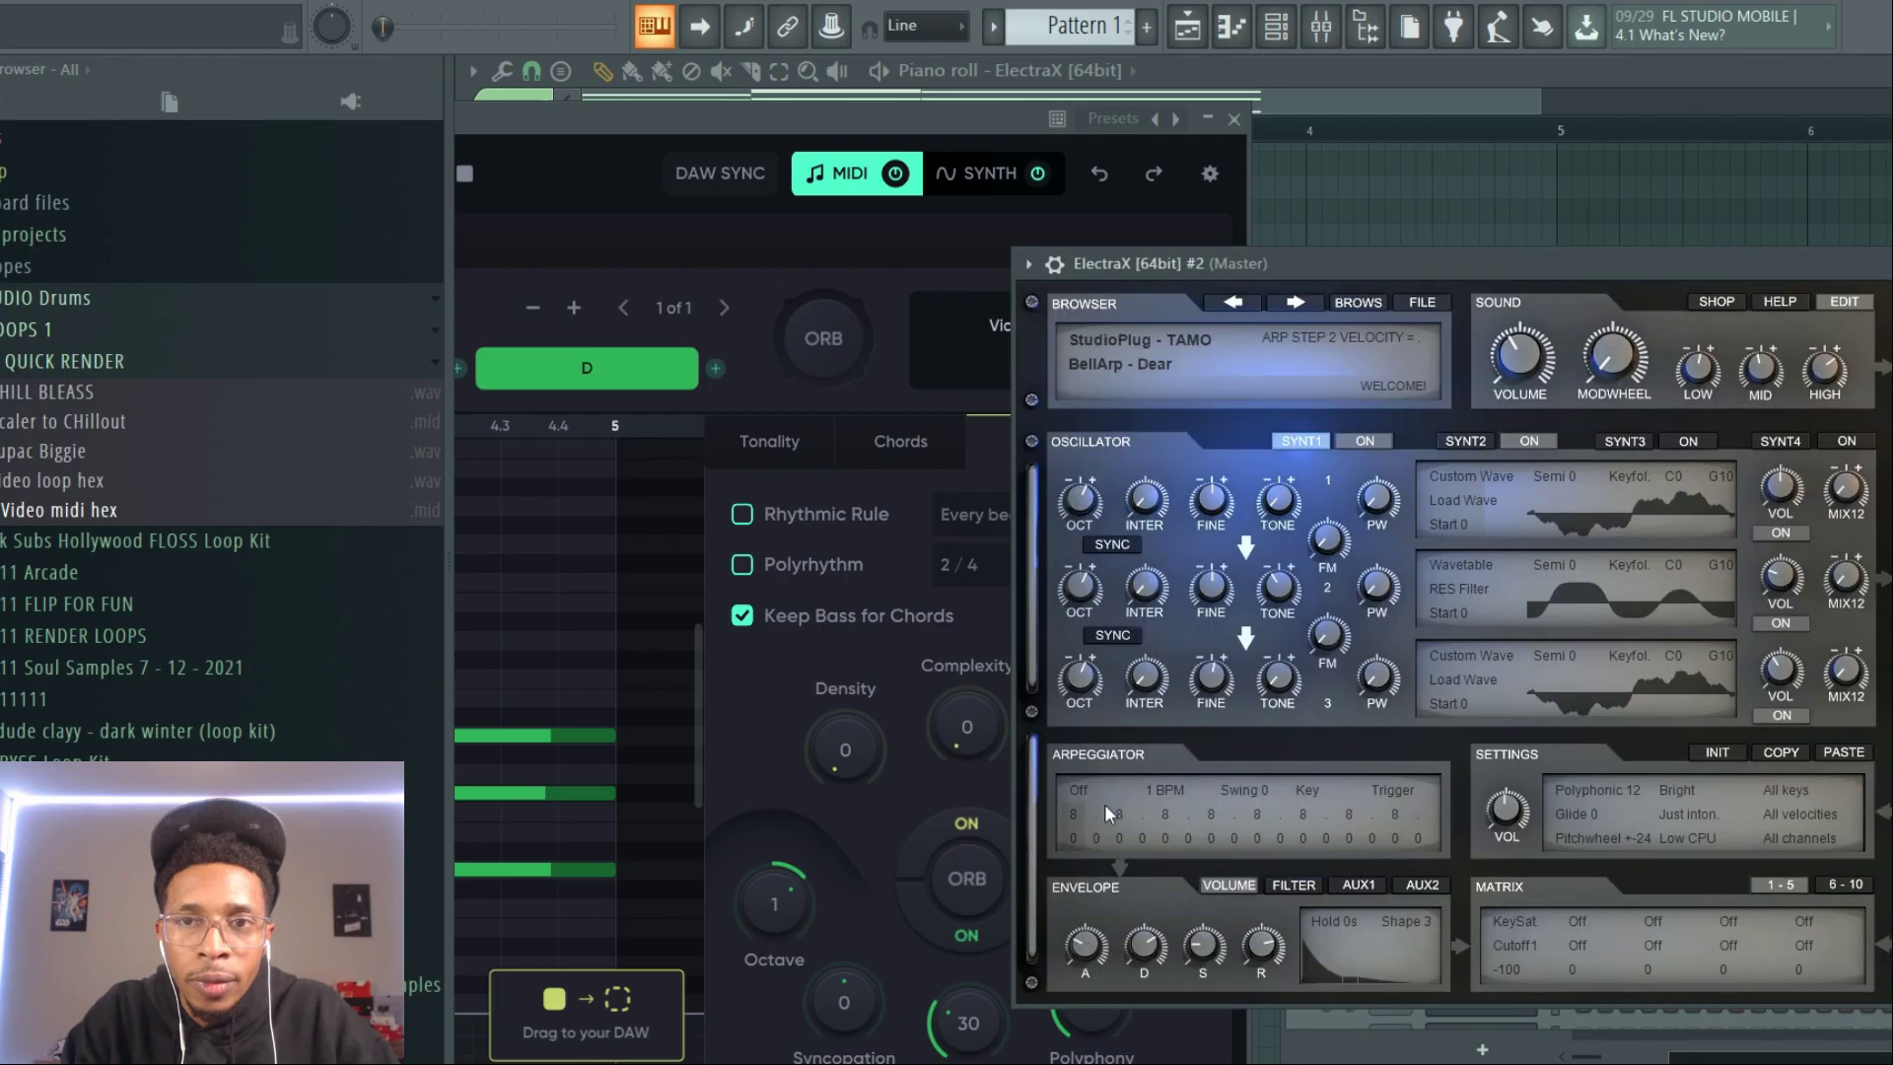
pyautogui.click(1358, 301)
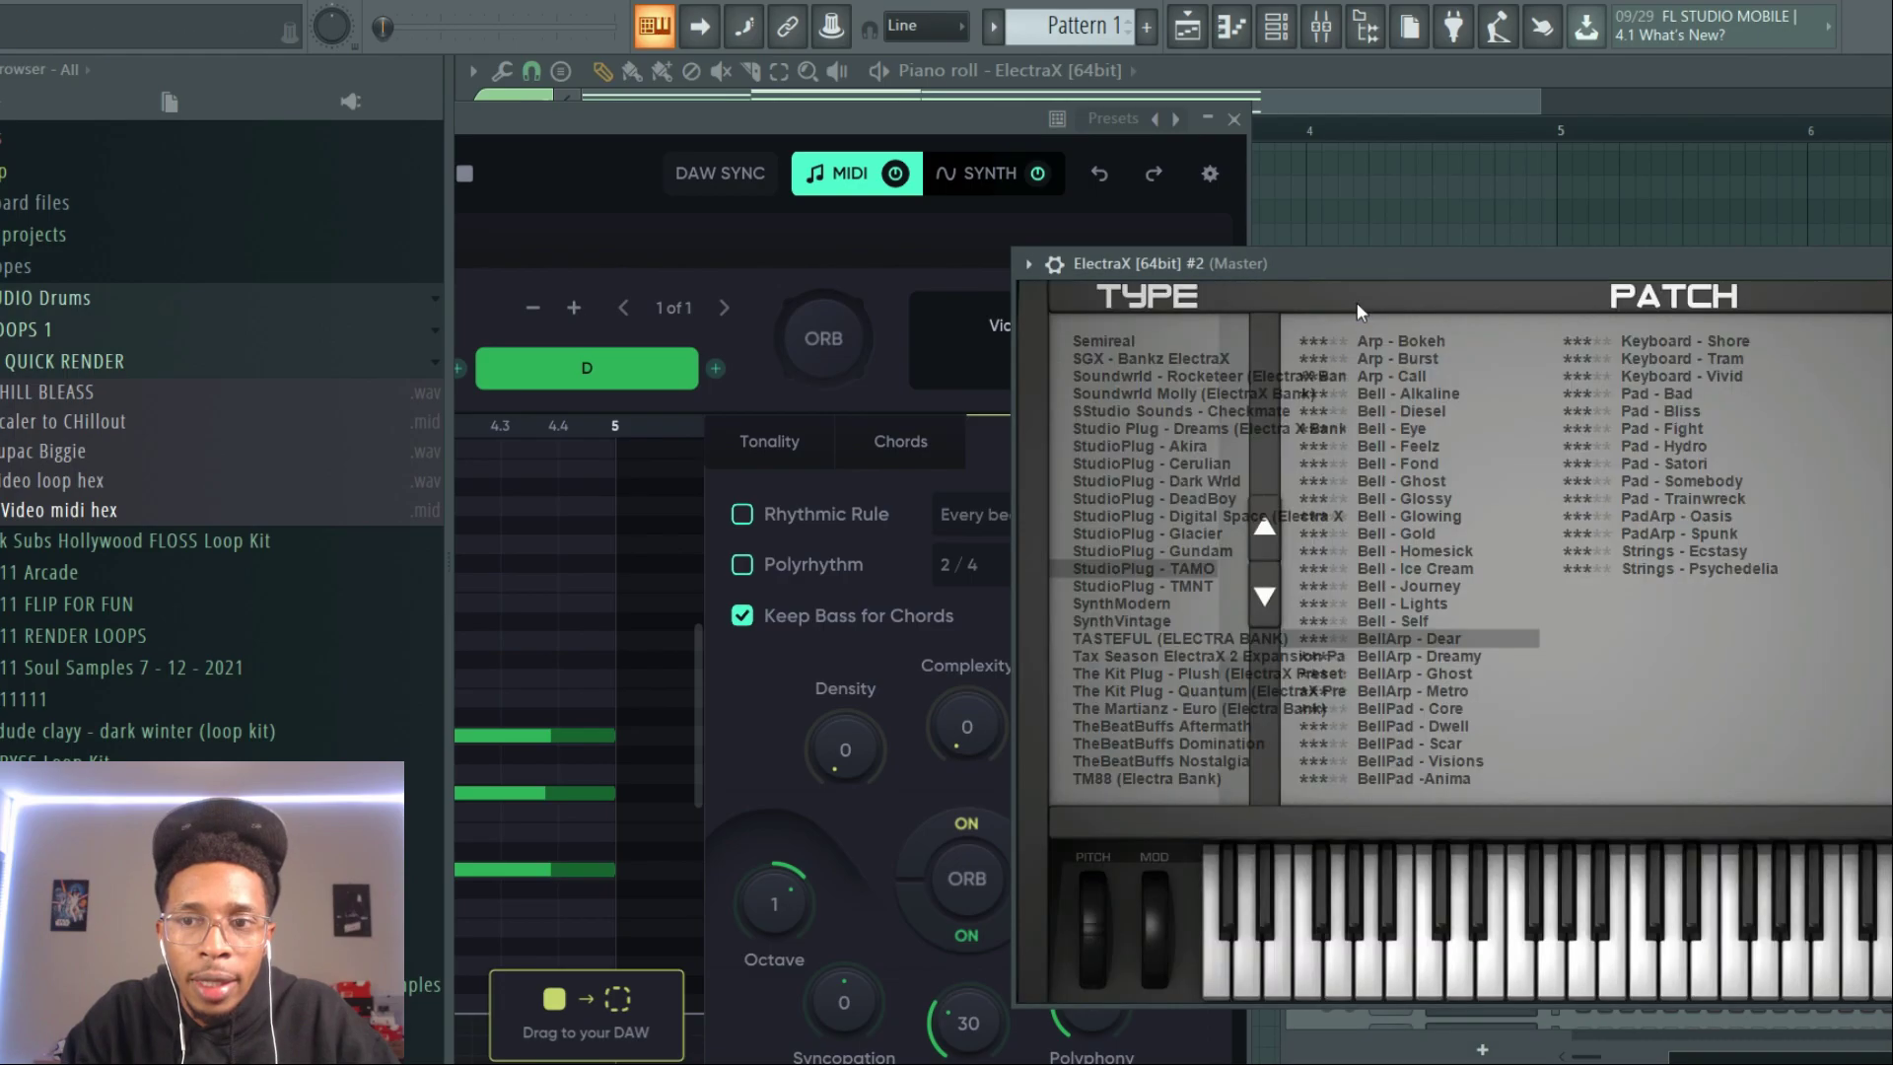
pyautogui.click(1695, 499)
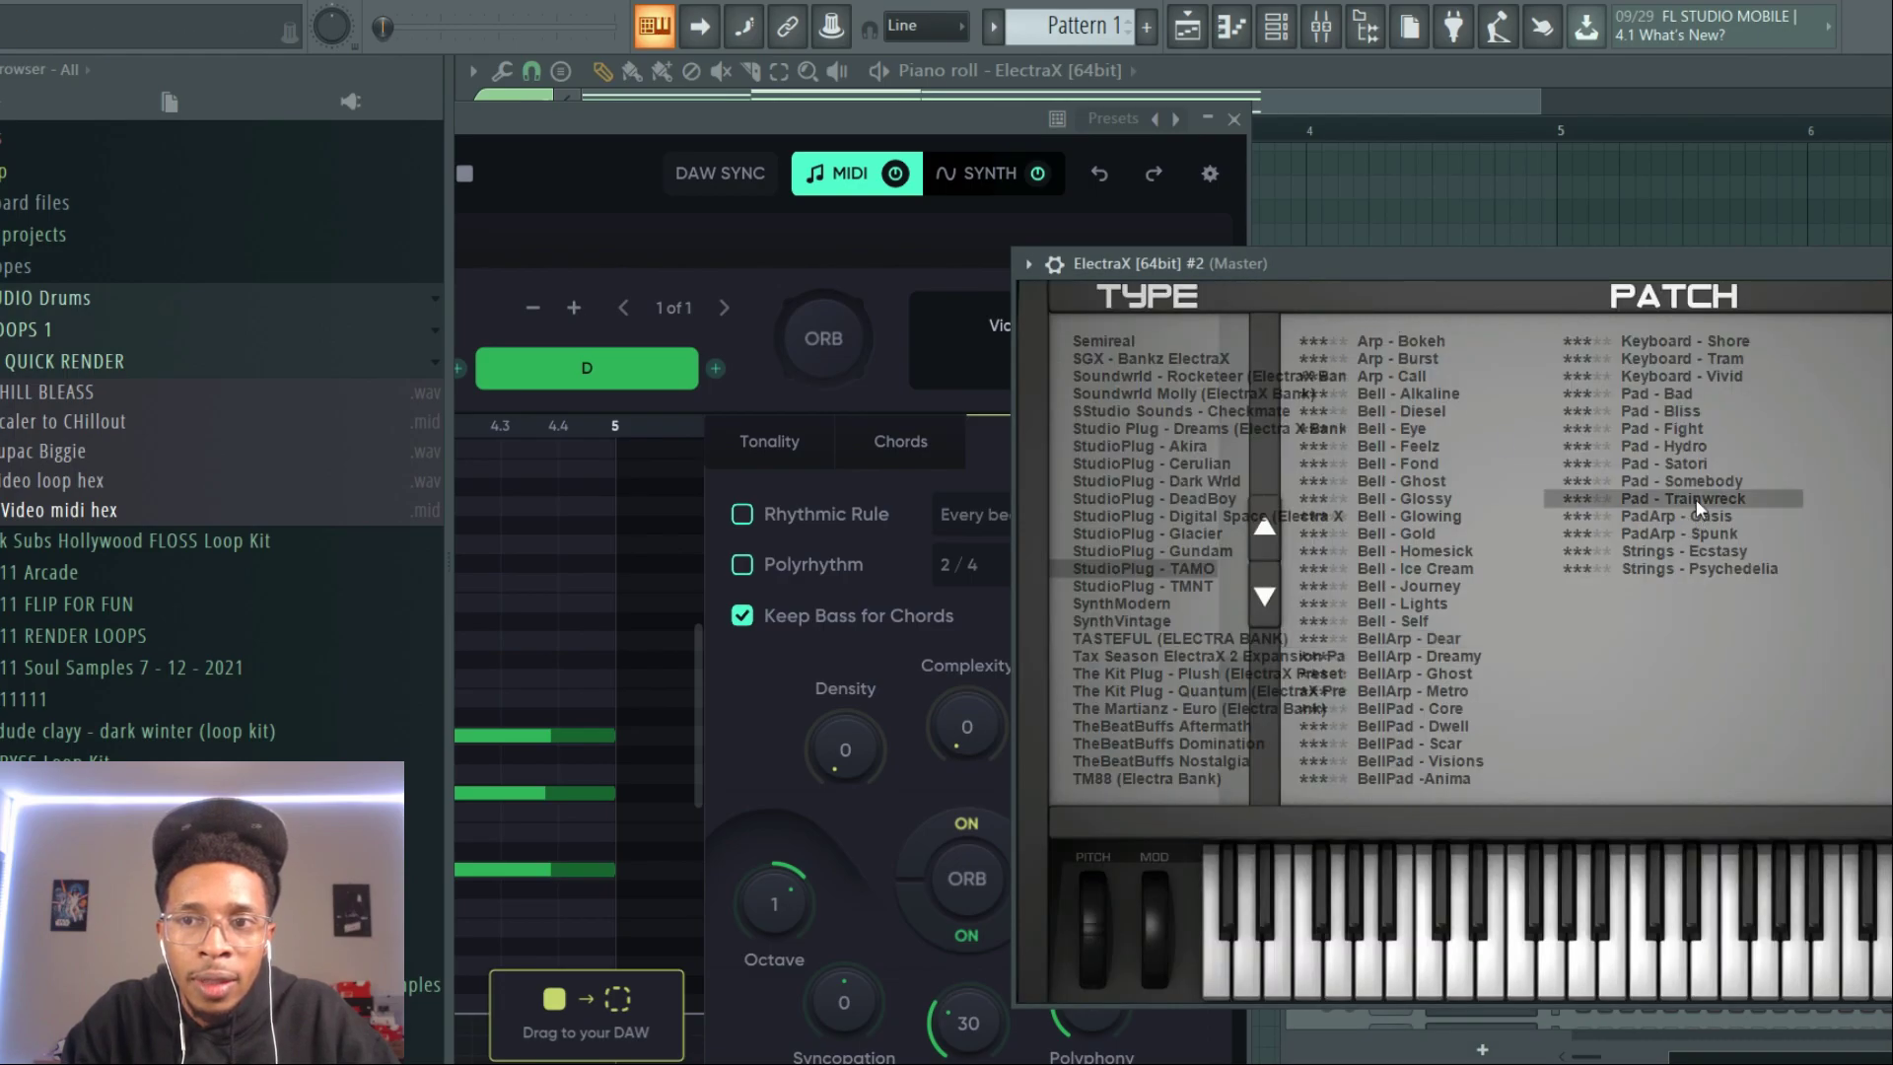
# Step: Transfer the Orb Chords MIDI to the cloned ElectraX channel, play it and view its notes in the piano roll
pyautogui.moveTo(1524, 263); pyautogui.dragTo(1878, 884)
pyautogui.moveTo(612, 1022); pyautogui.dragTo(1513, 639)
pyautogui.press('space')
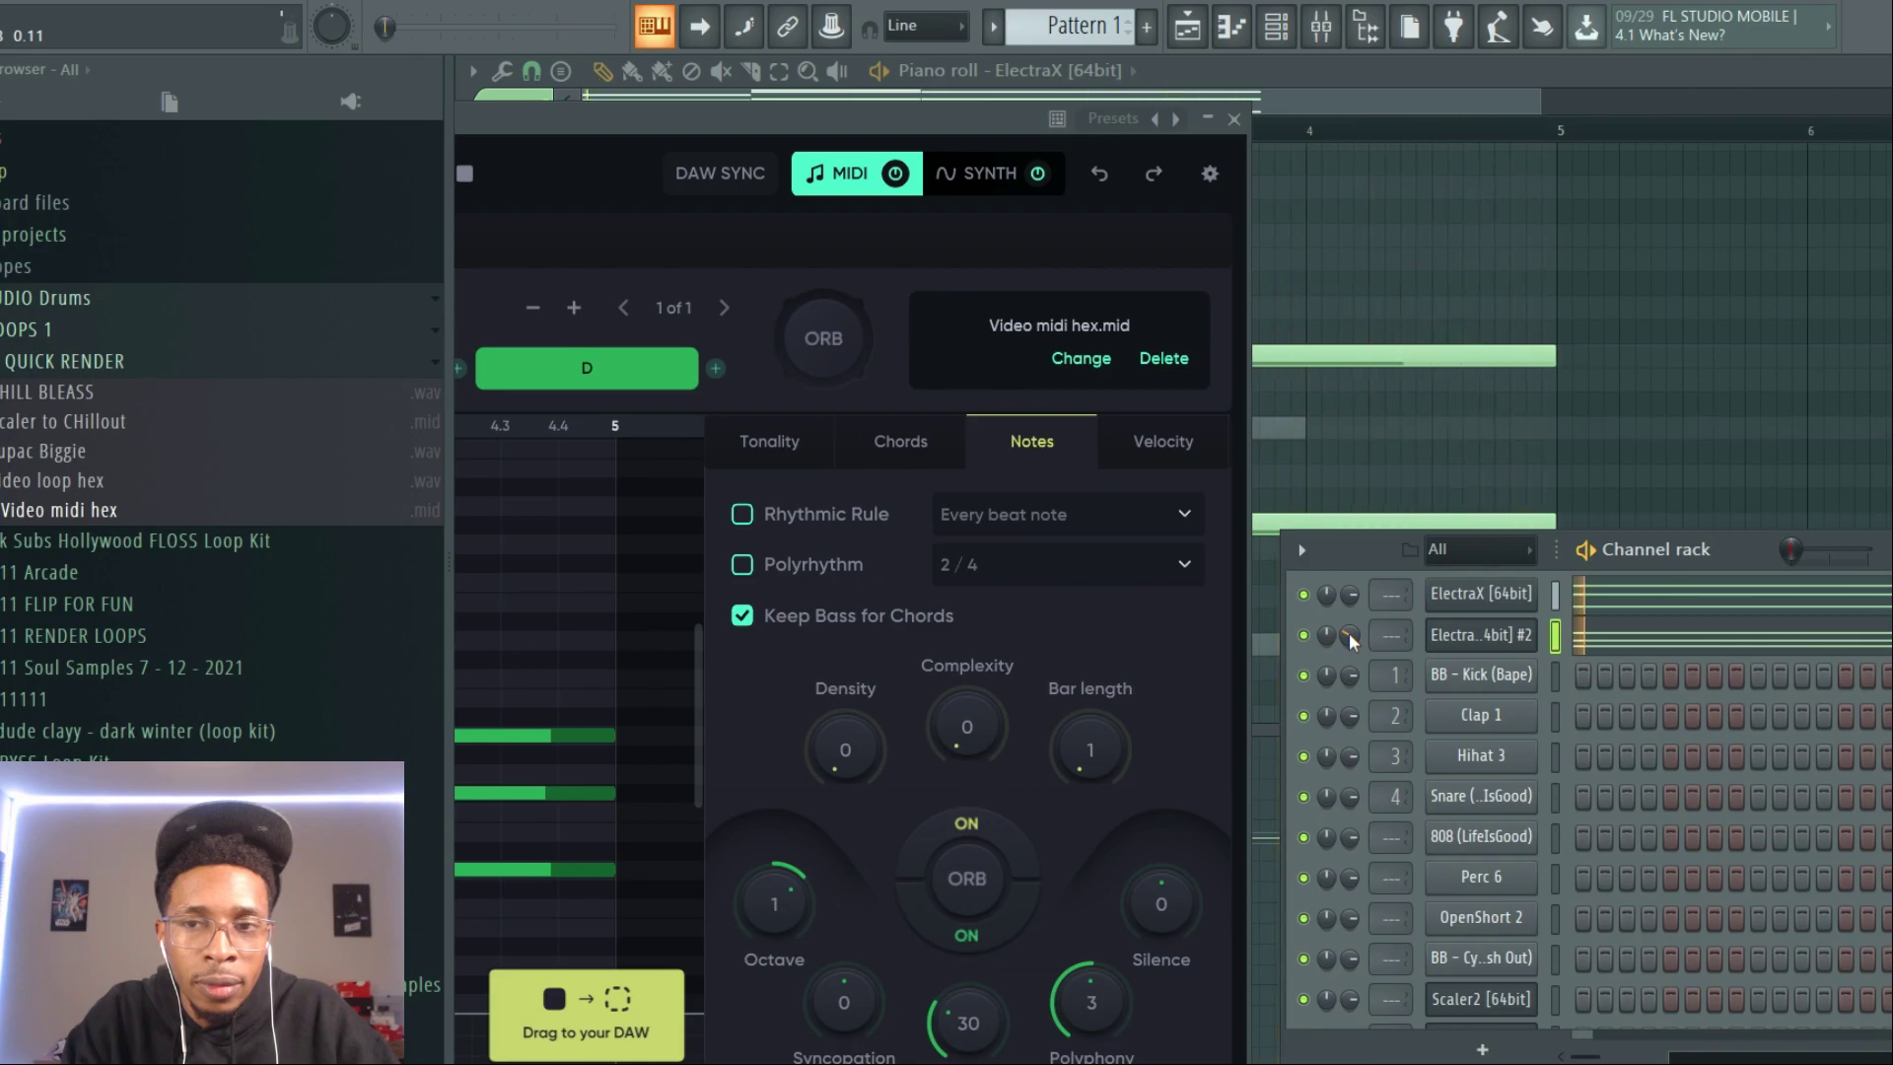
pyautogui.press('space')
pyautogui.click(1619, 637)
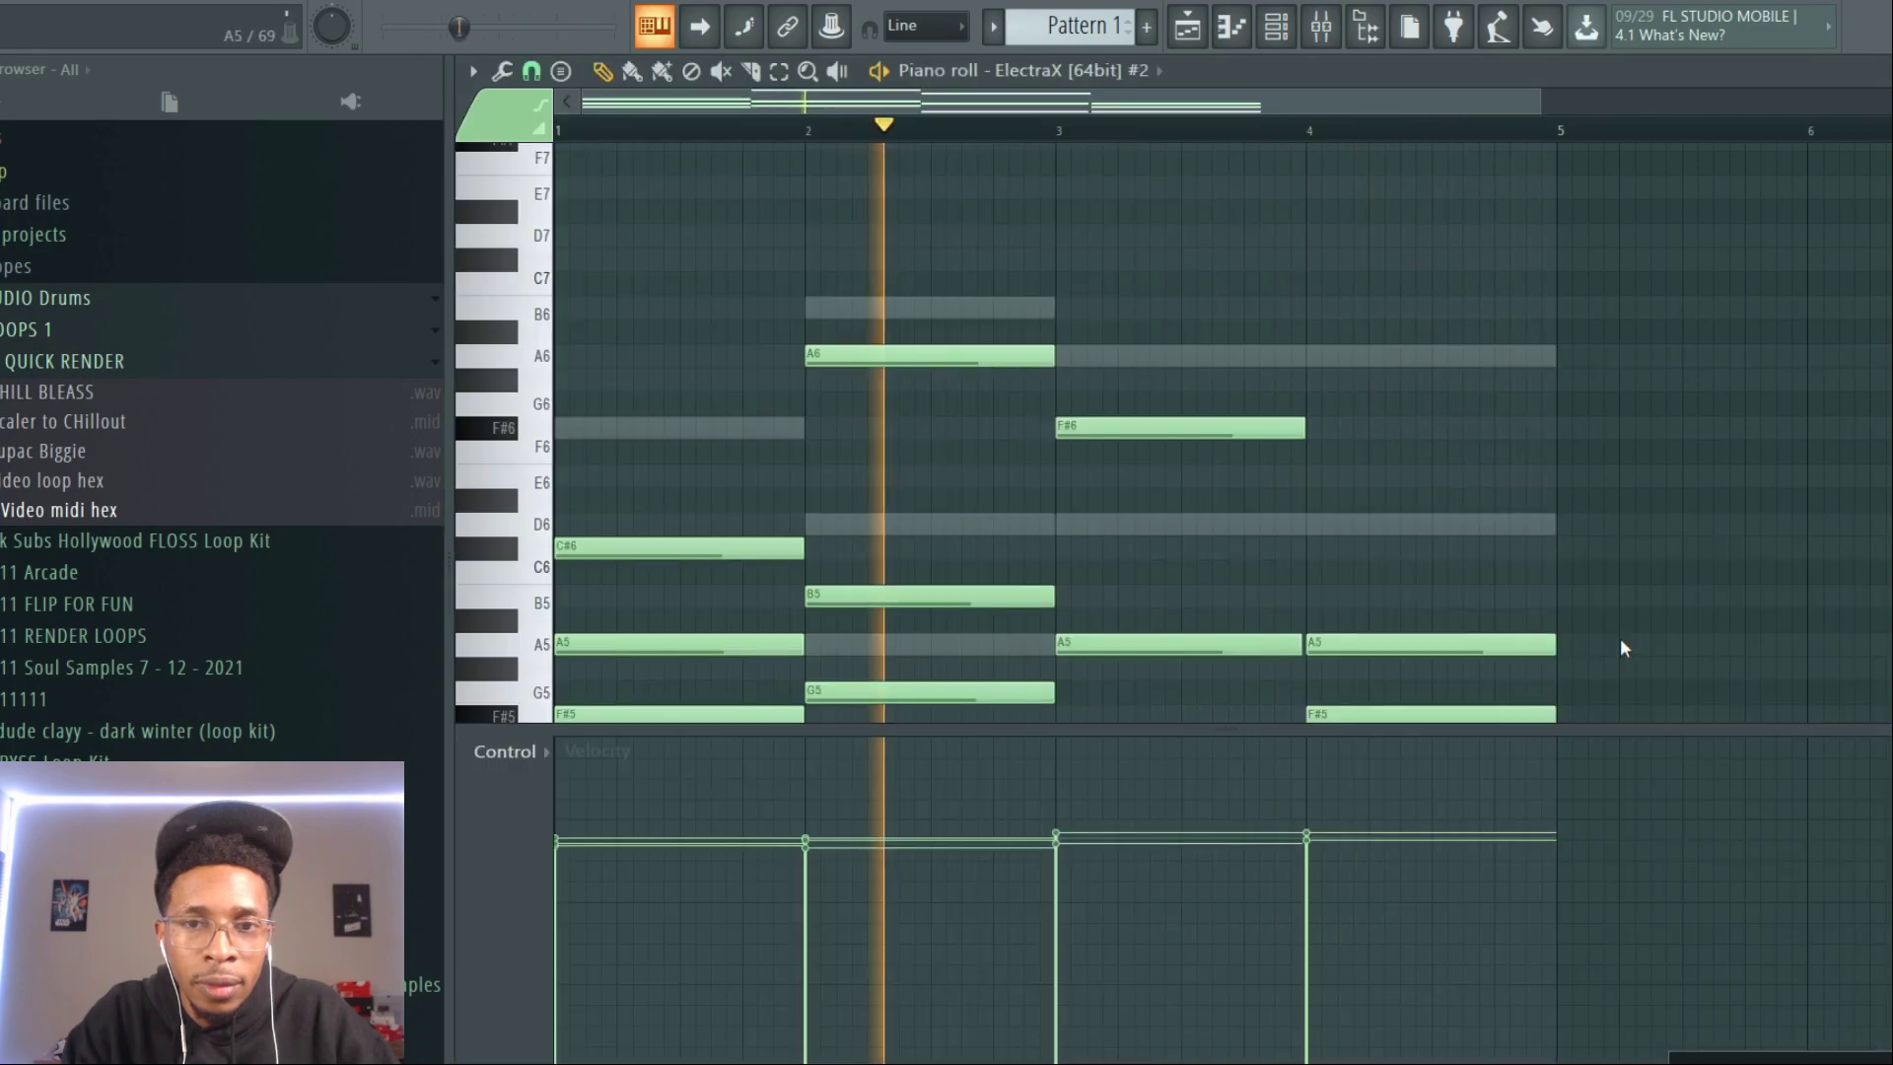
pyautogui.press('space')
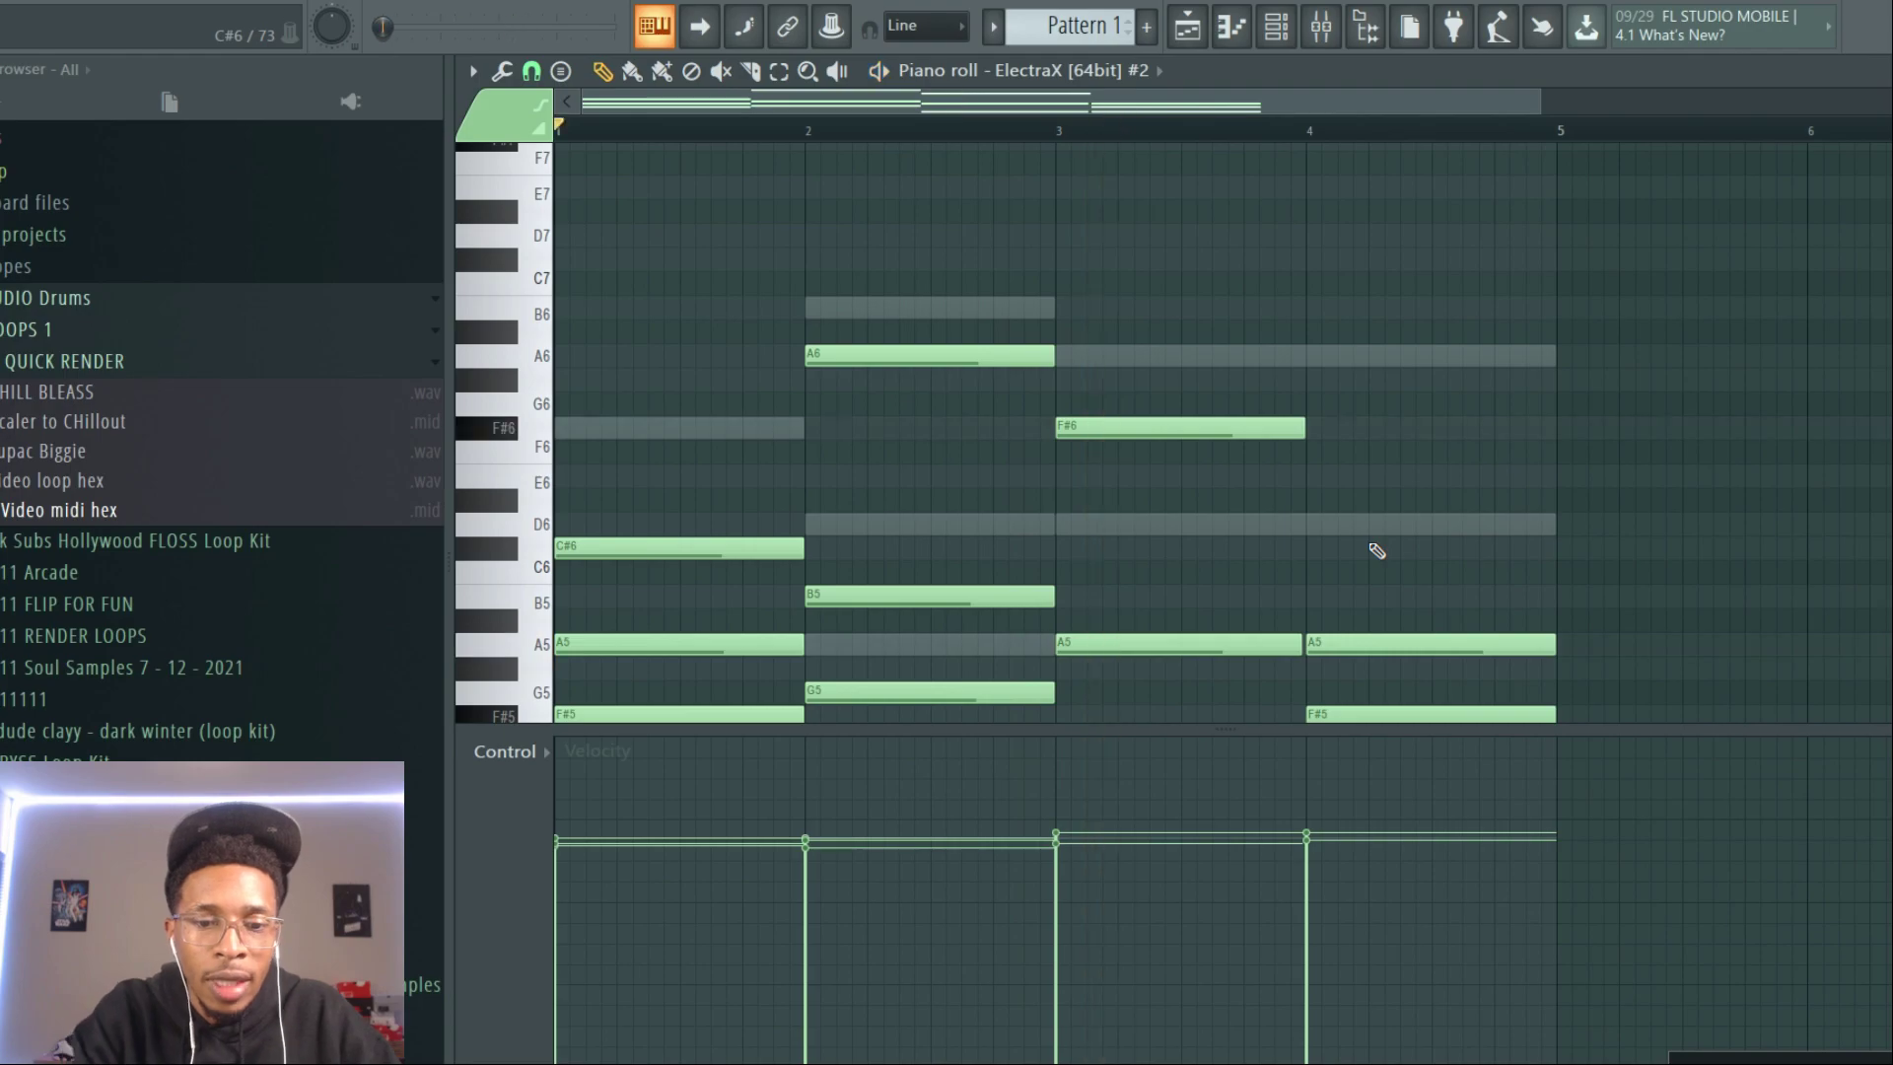
# Step: Cut the chord notes from the cloned ElectraX channel and play back the original ElectraX chords alone
pyautogui.press('F6')
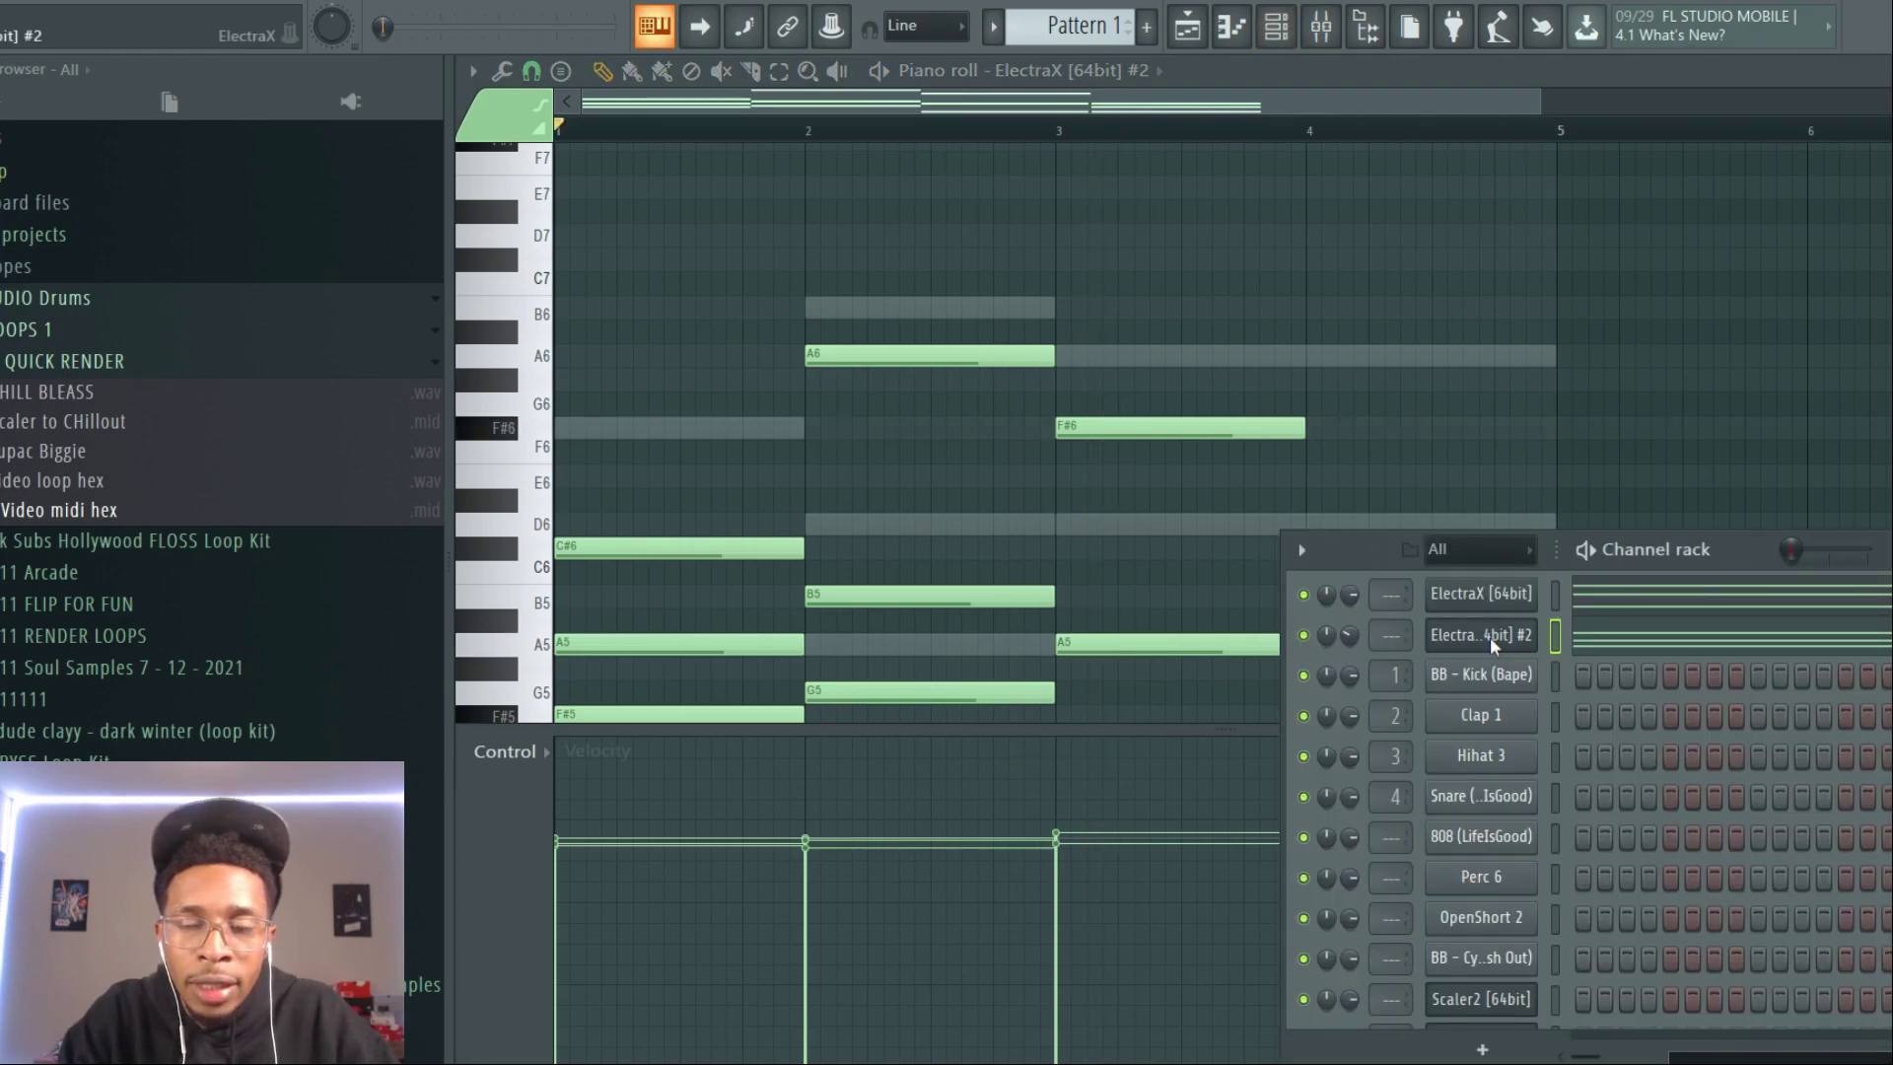
pyautogui.rightClick(1488, 637)
pyautogui.click(1750, 657)
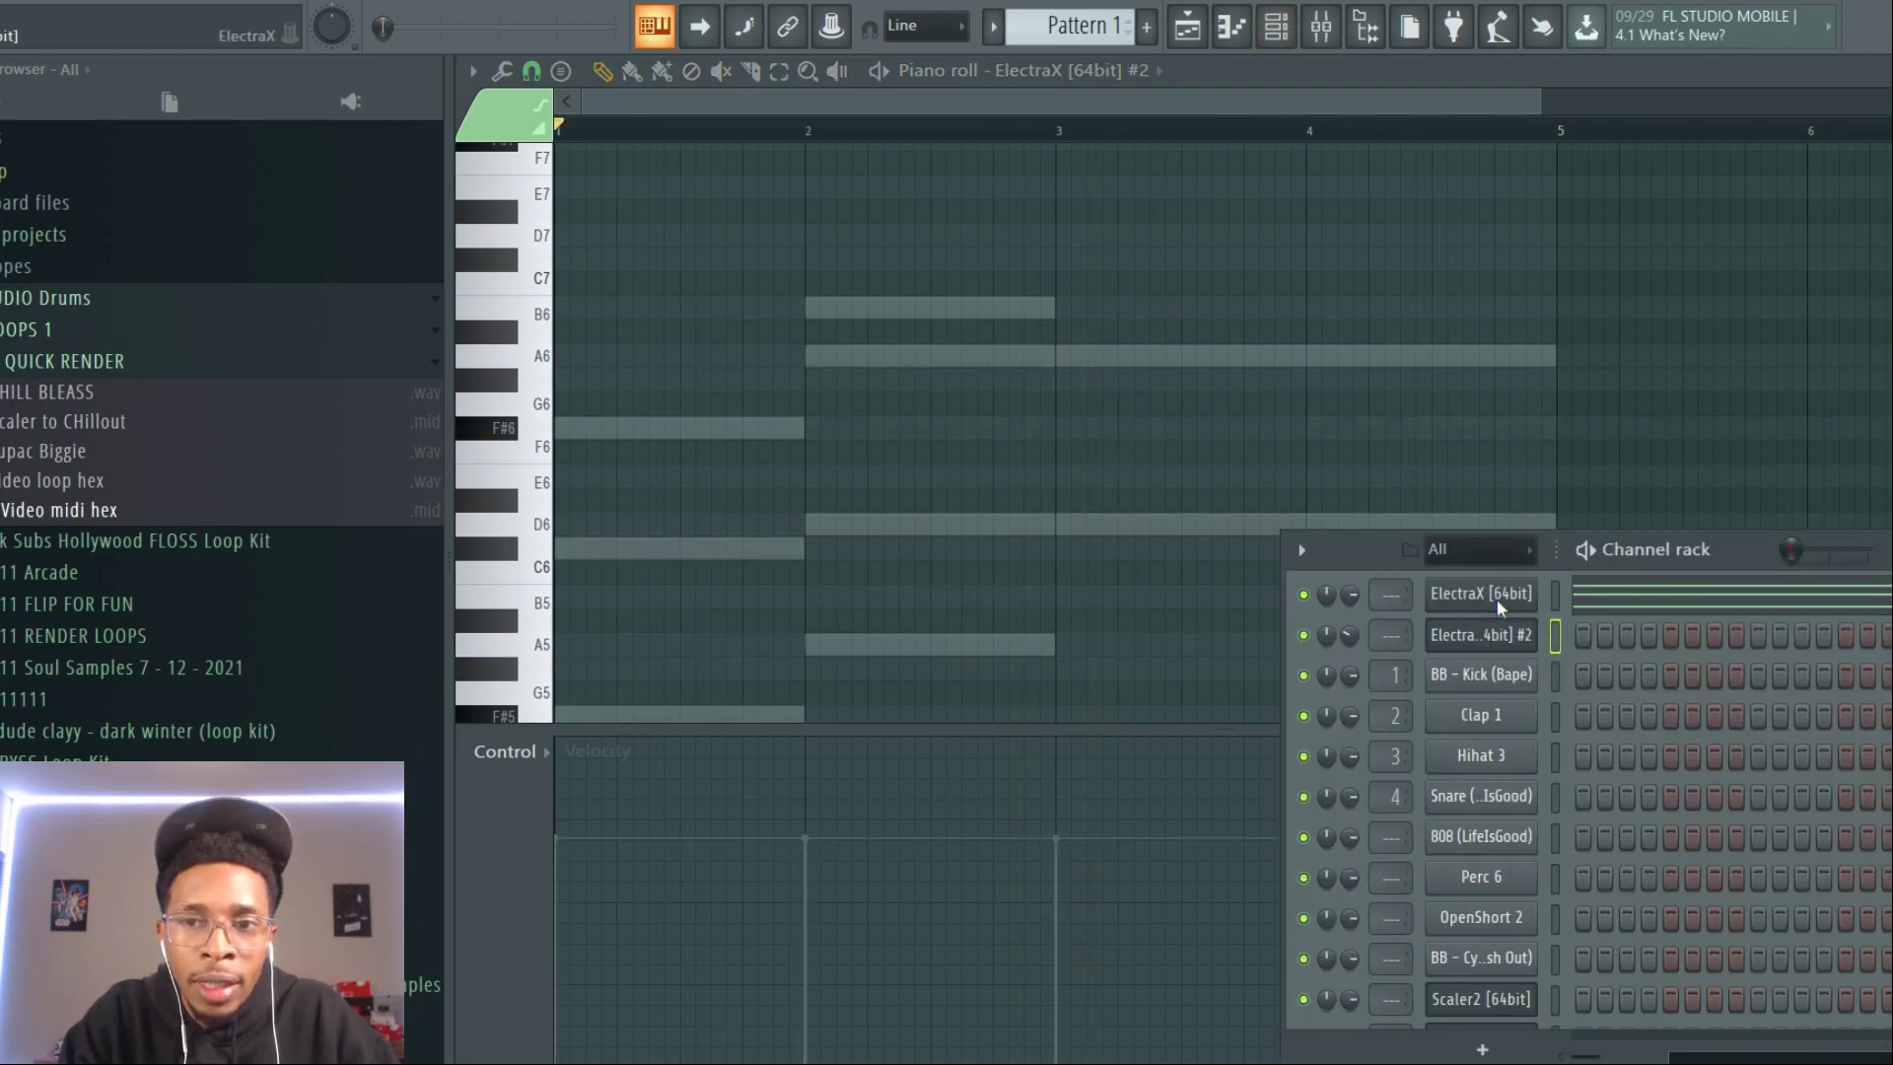
pyautogui.press('space')
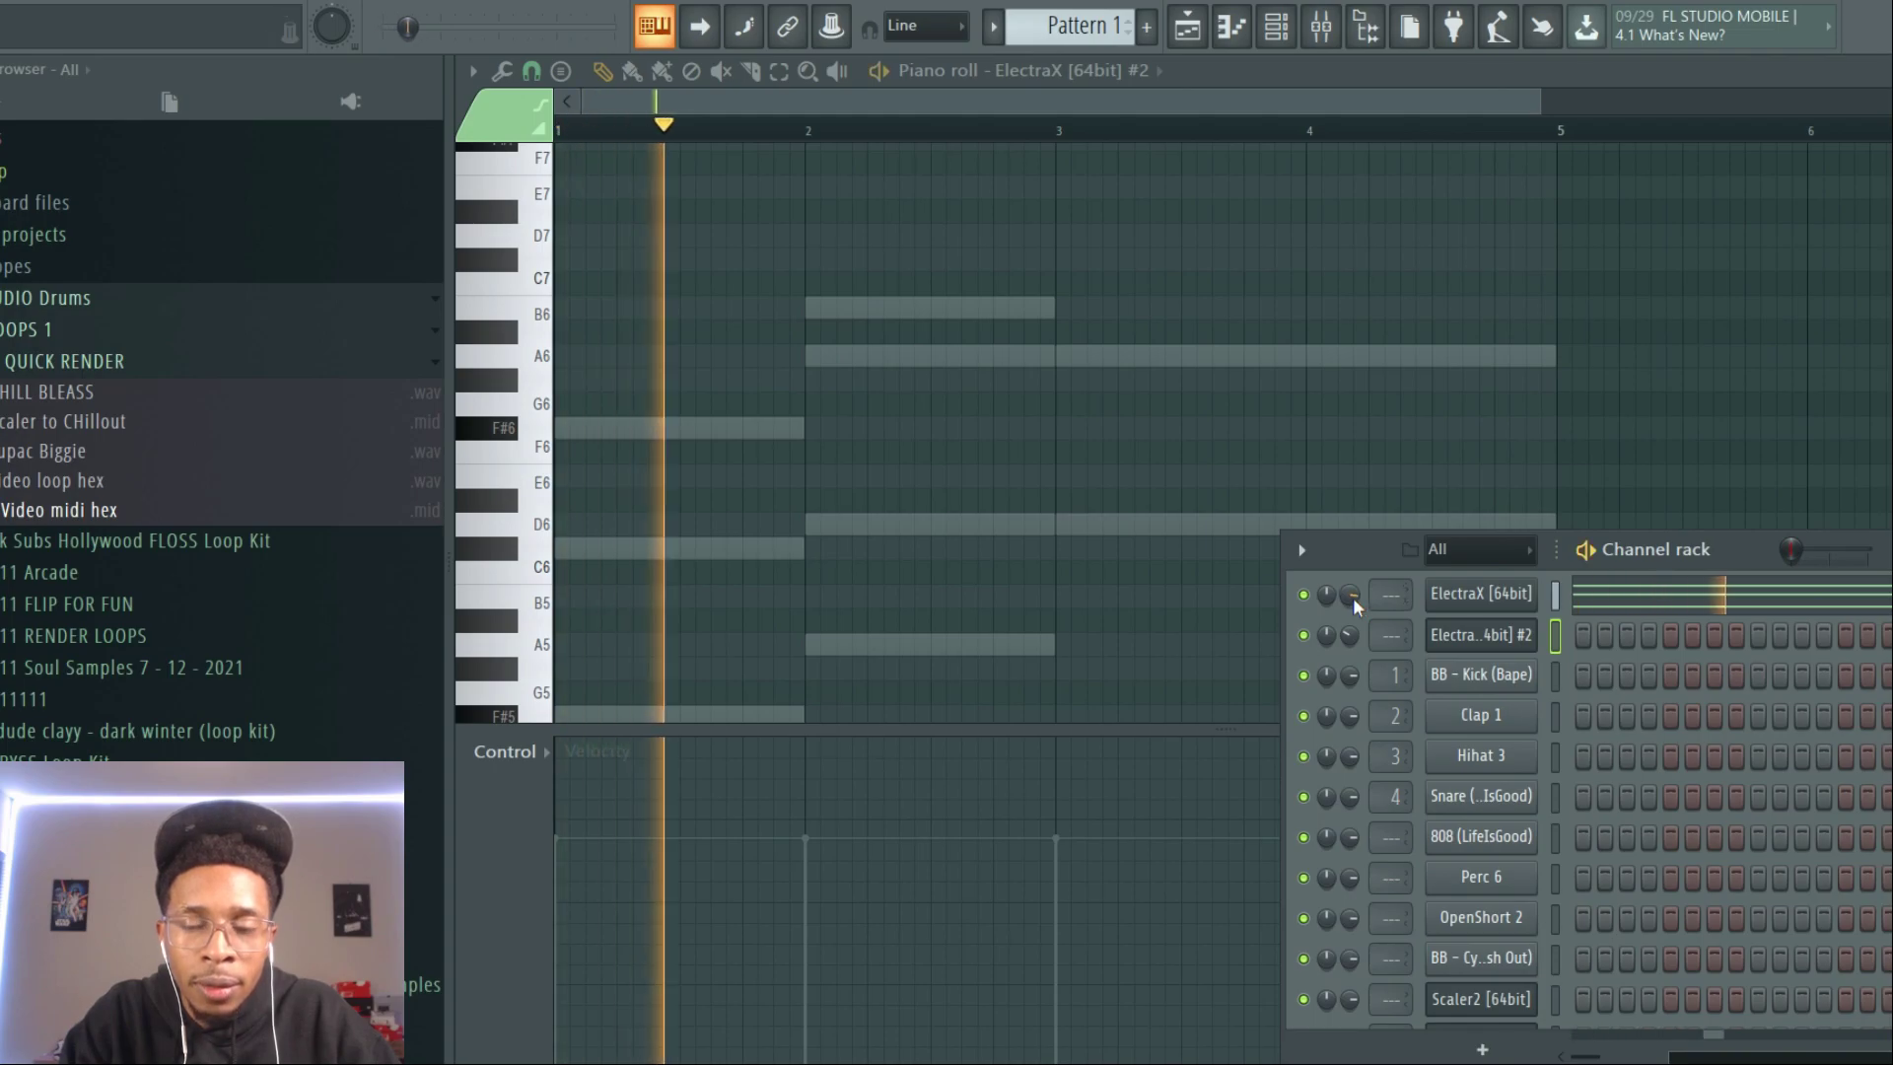
pyautogui.press('space')
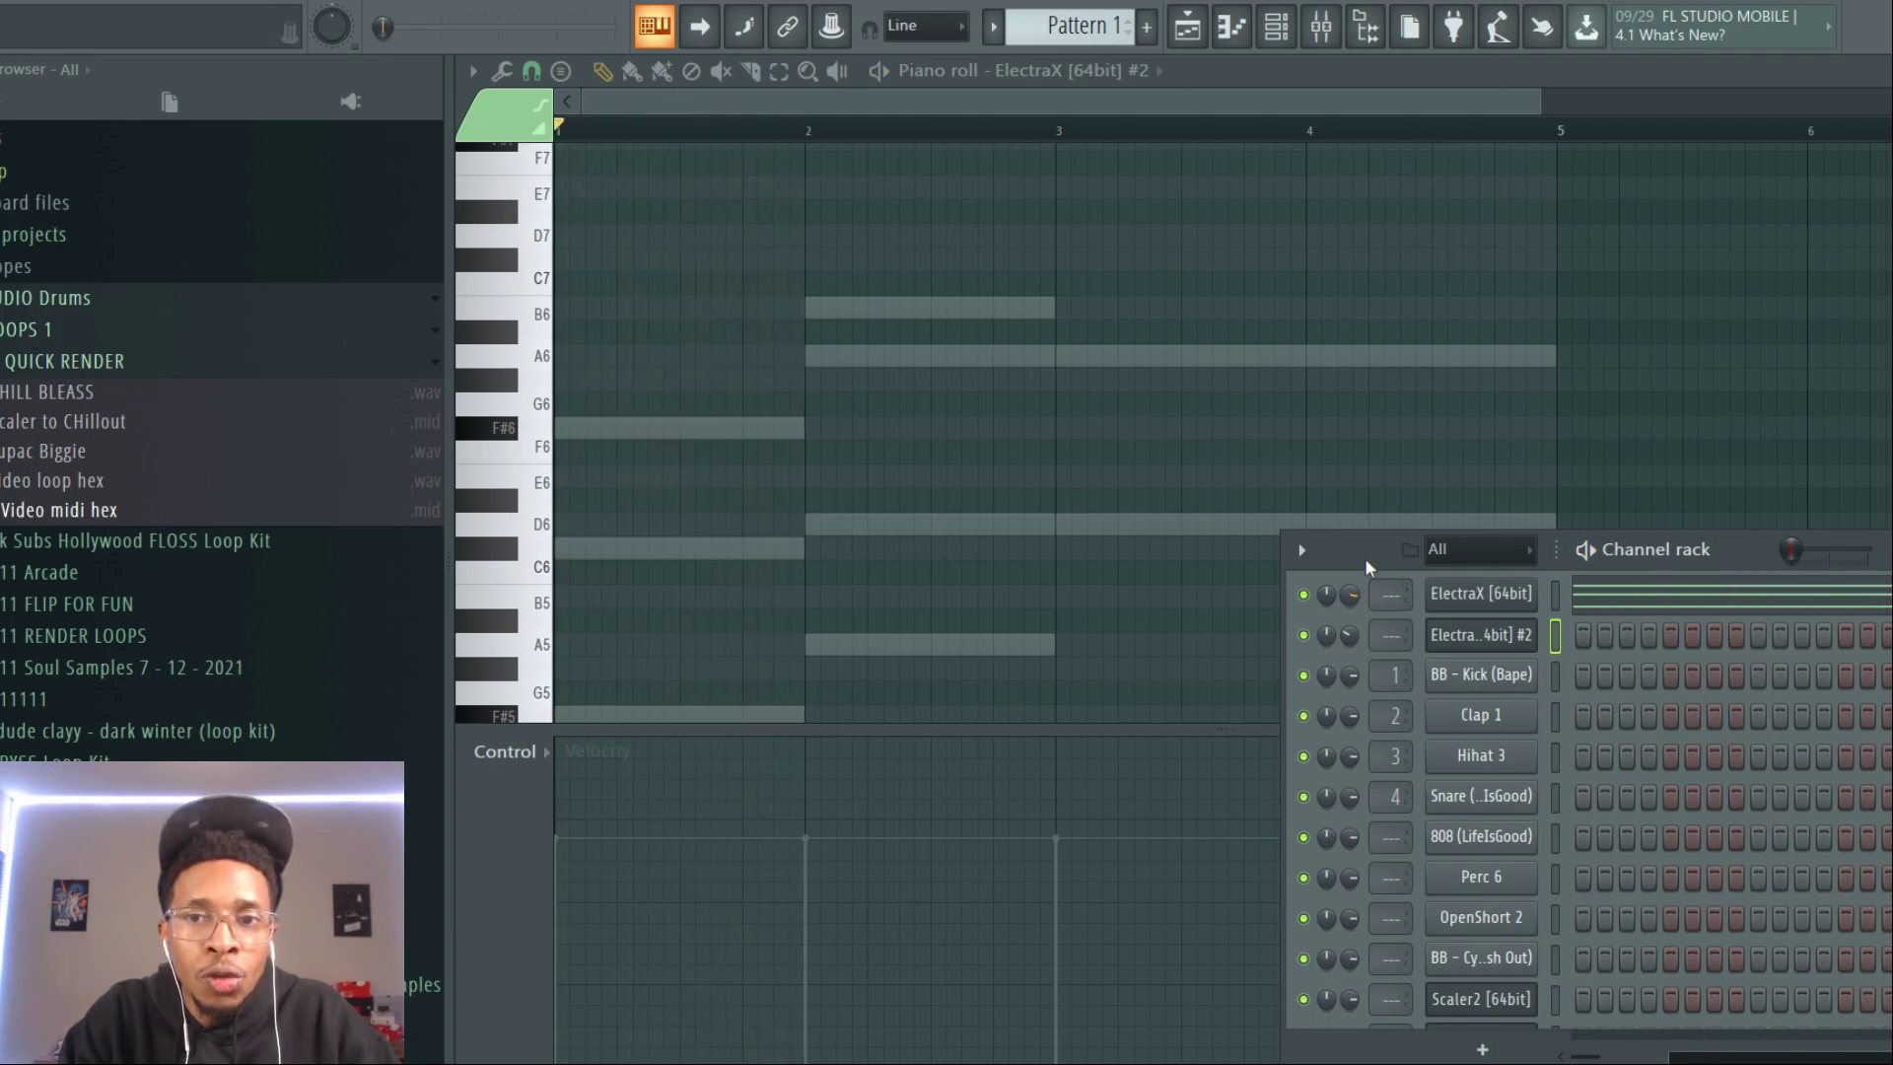
# Step: Reposition and enlarge the channel rack to show all channels, and add Orb Melody as a new channel
pyautogui.moveTo(1366, 546); pyautogui.dragTo(1316, 190)
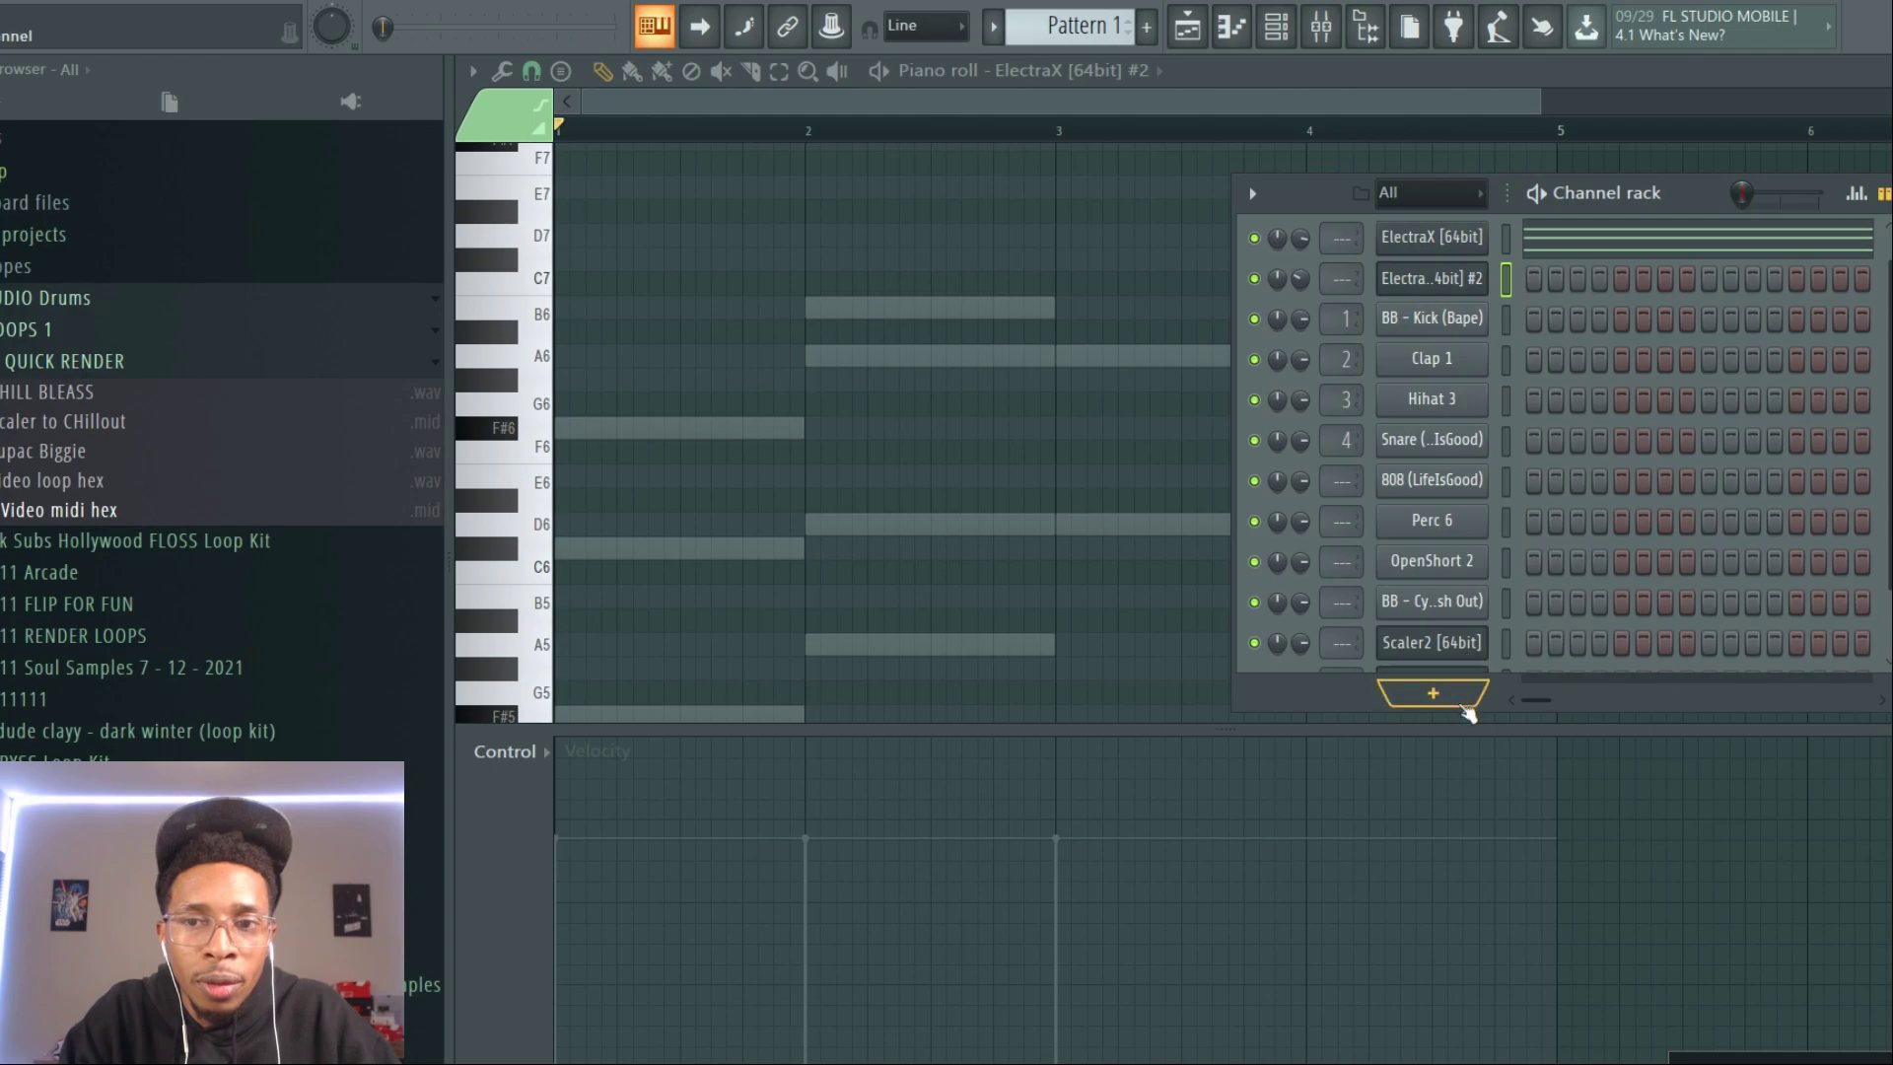
pyautogui.moveTo(1458, 711); pyautogui.dragTo(1458, 857)
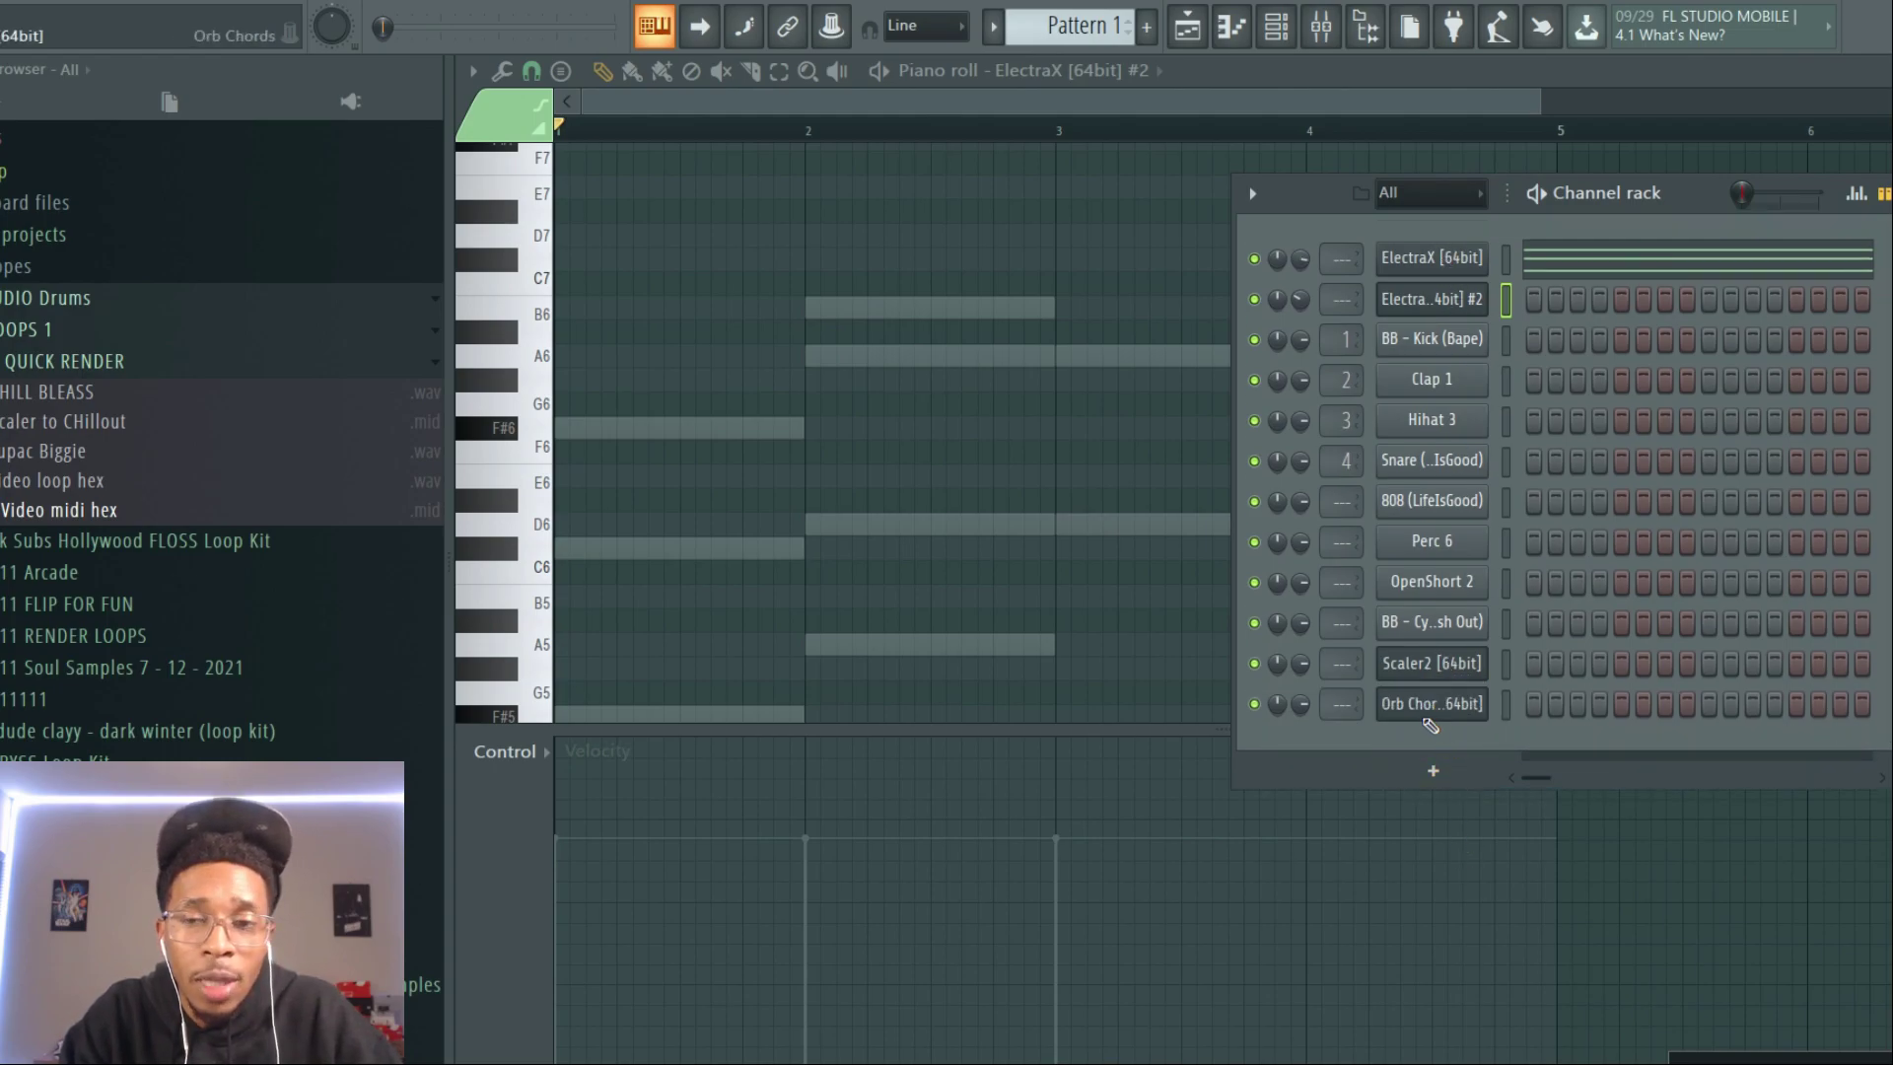
pyautogui.click(1432, 770)
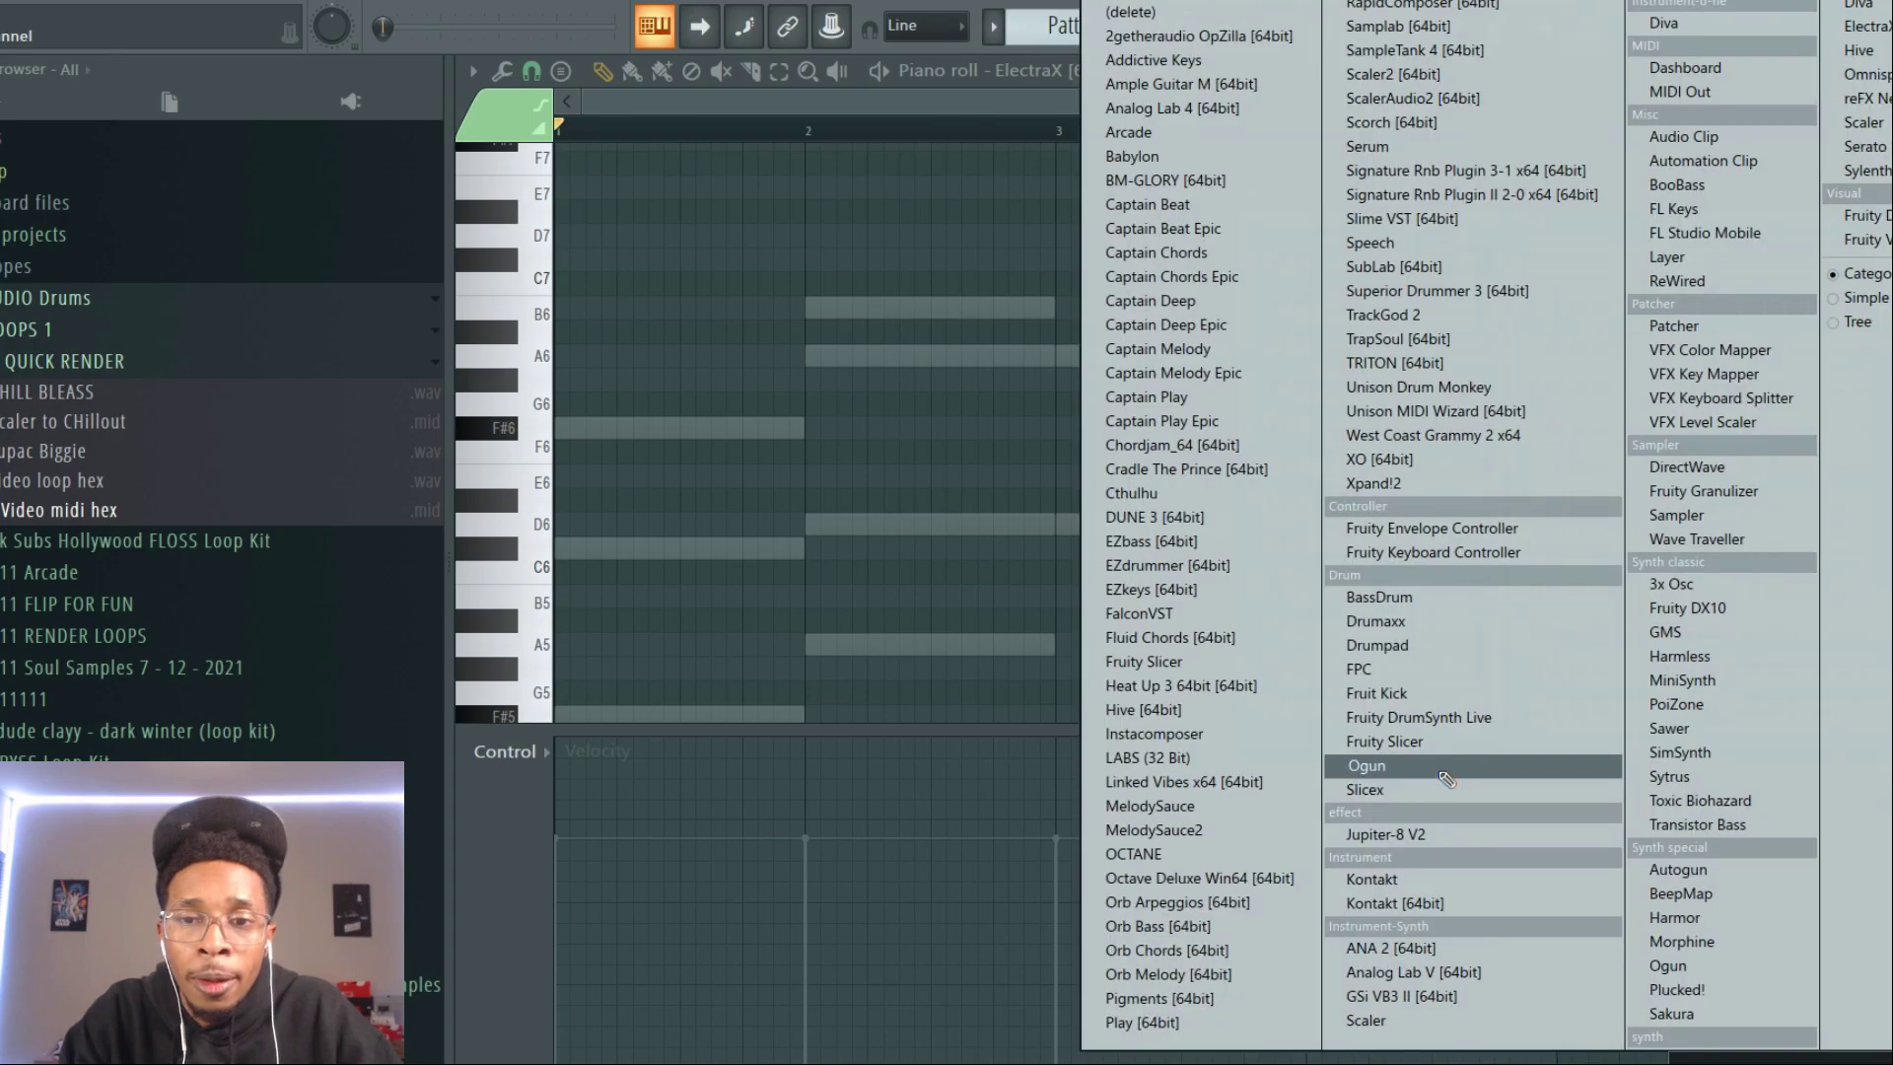
pyautogui.click(1215, 974)
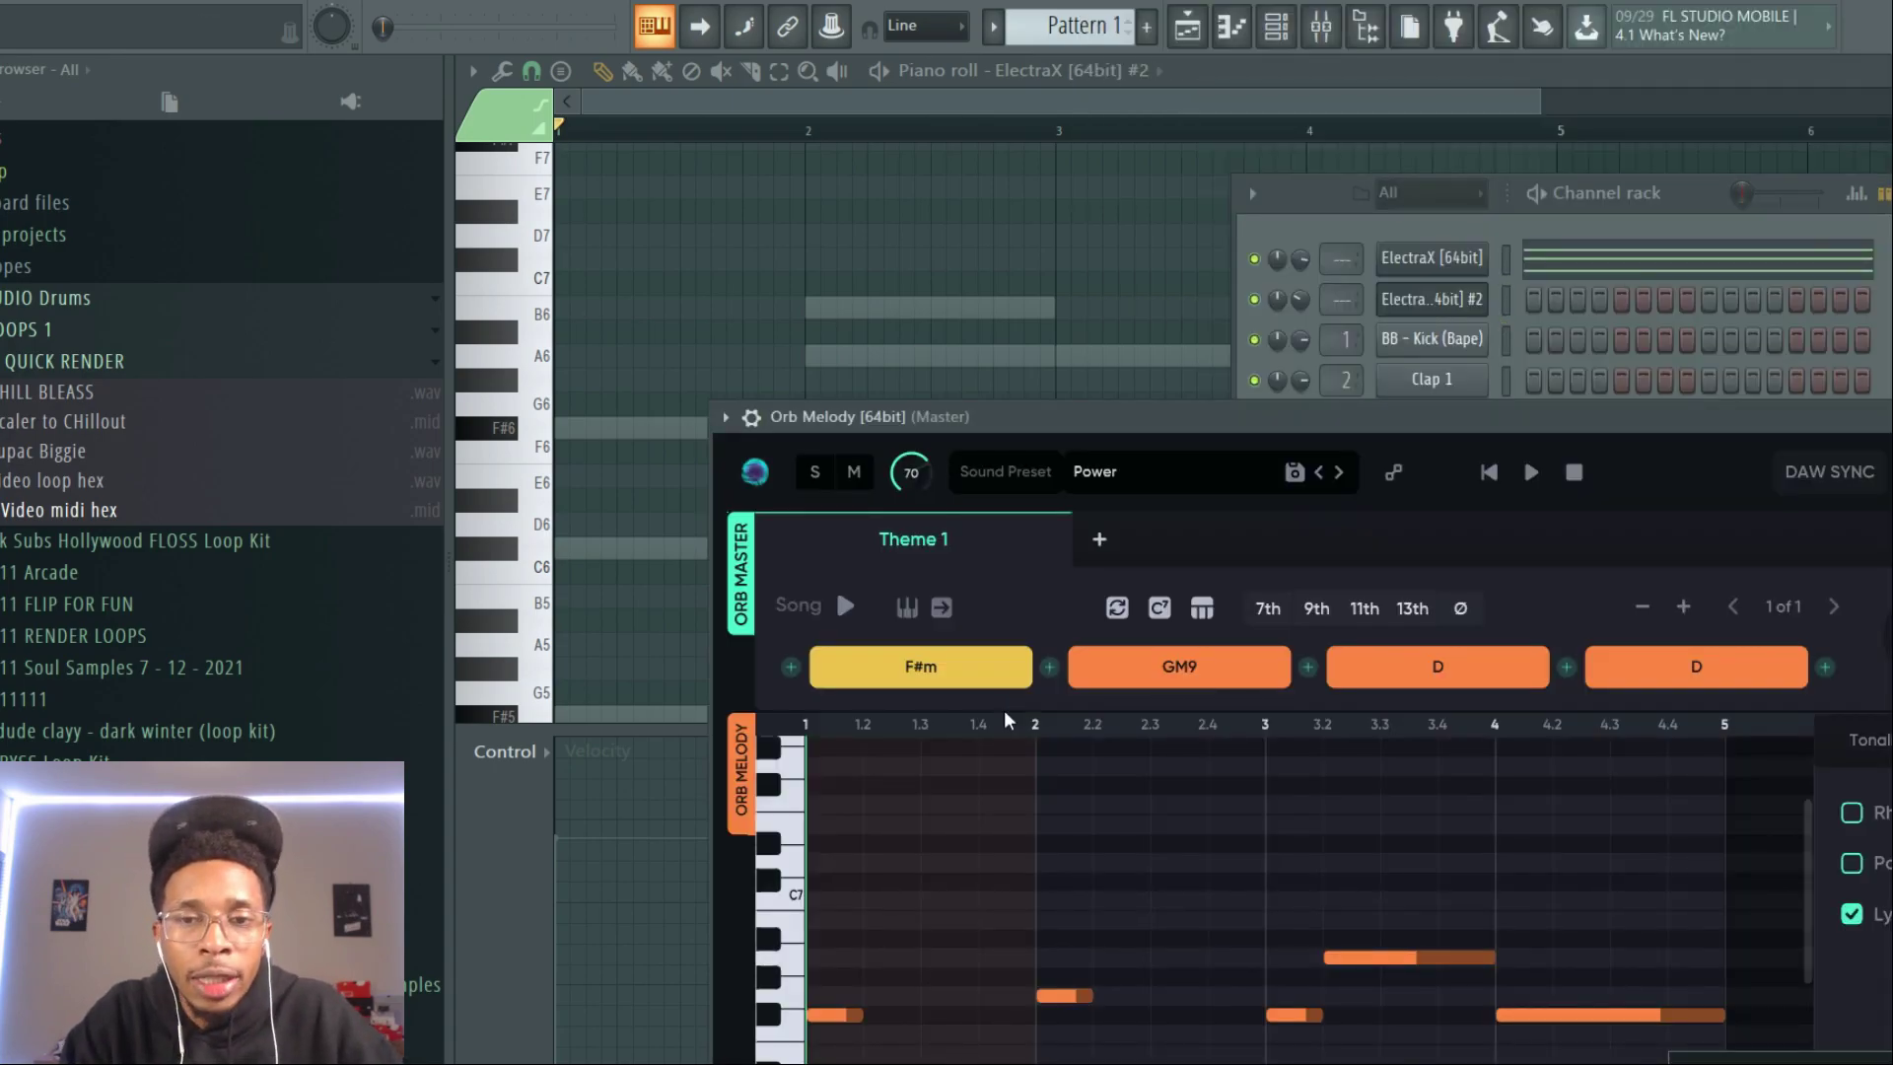
# Step: Transfer the melody MIDI from Orb Melody to the cloned ElectraX channel
pyautogui.moveTo(1091, 416); pyautogui.dragTo(812, 55)
pyautogui.moveTo(1356, 54); pyautogui.dragTo(784, 63)
pyautogui.moveTo(1140, 57); pyautogui.dragTo(817, 59)
pyautogui.moveTo(547, 959); pyautogui.dragTo(1419, 293)
pyautogui.click(1420, 294)
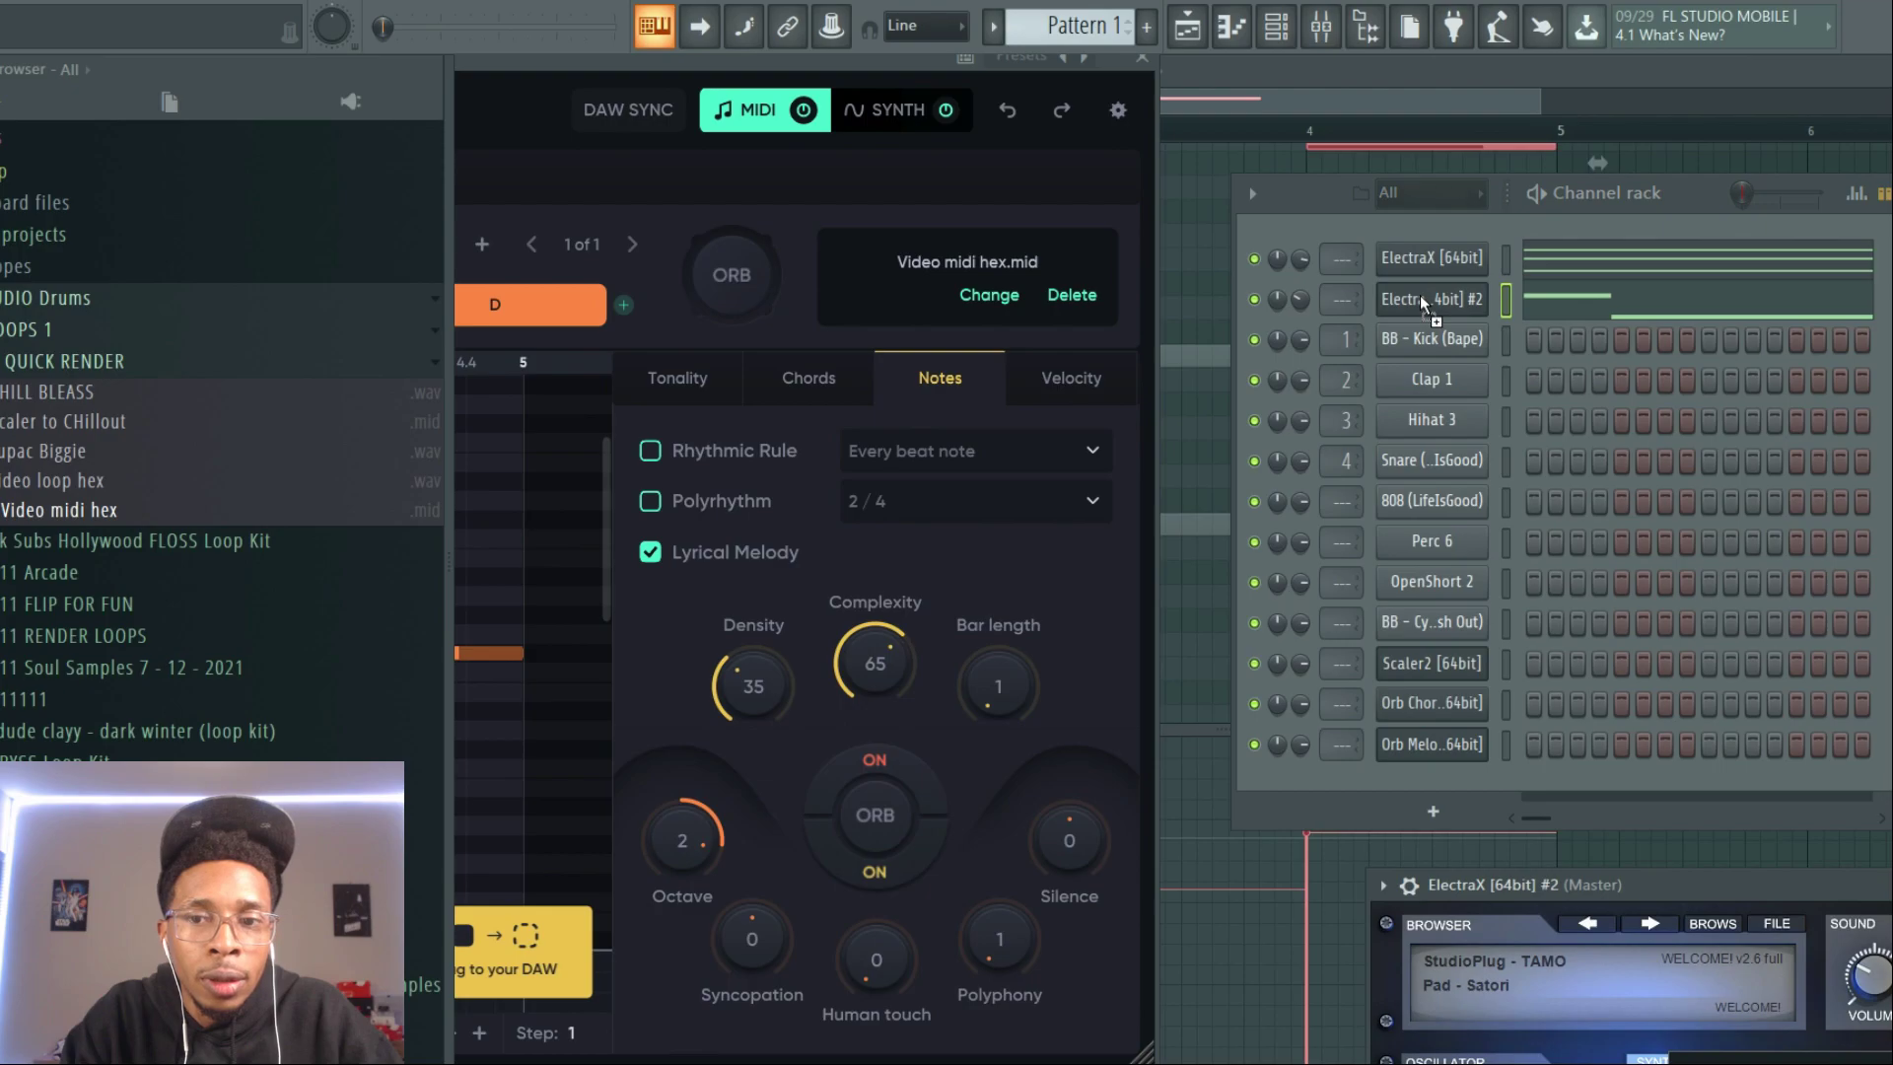
# Step: Load the Keys - Wavy patch from the StudioPlug - Digital Space bank in the cloned ElectraX
pyautogui.moveTo(1652, 888); pyautogui.dragTo(852, 366)
pyautogui.click(917, 412)
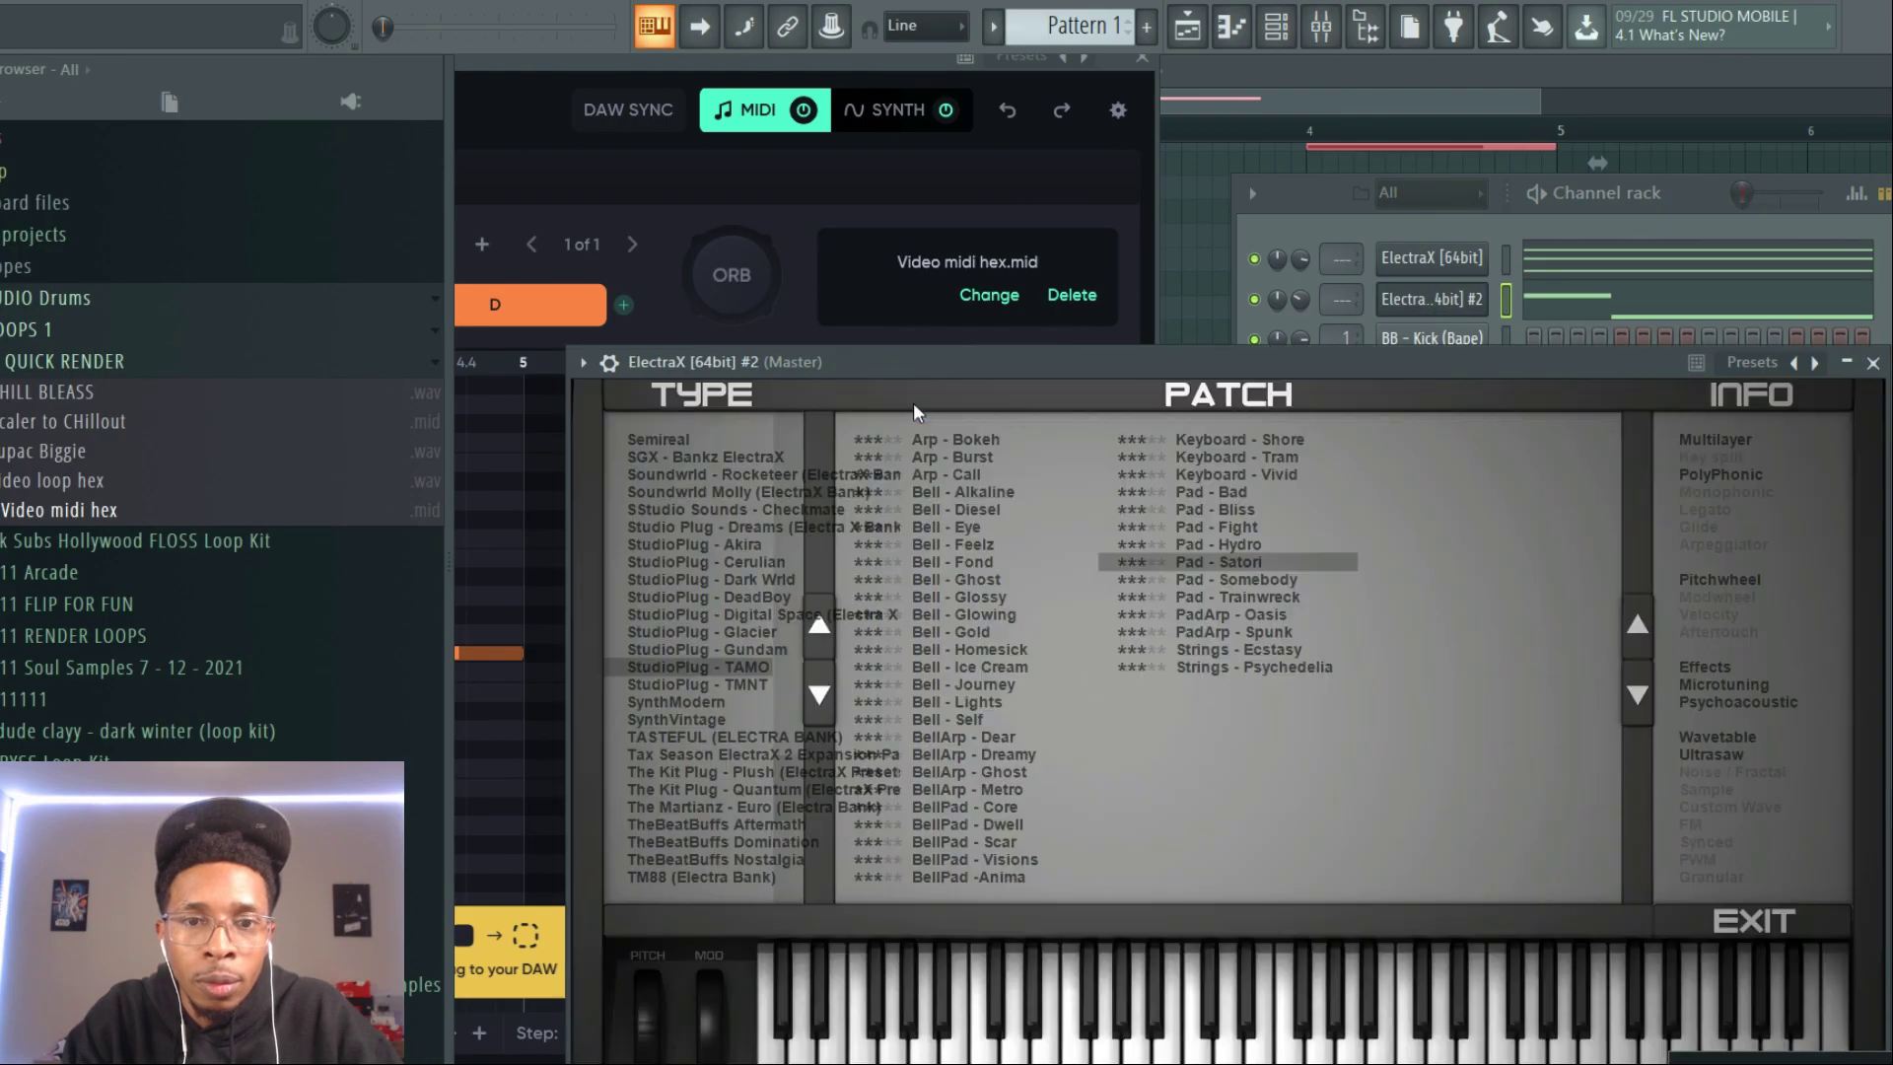
pyautogui.click(721, 616)
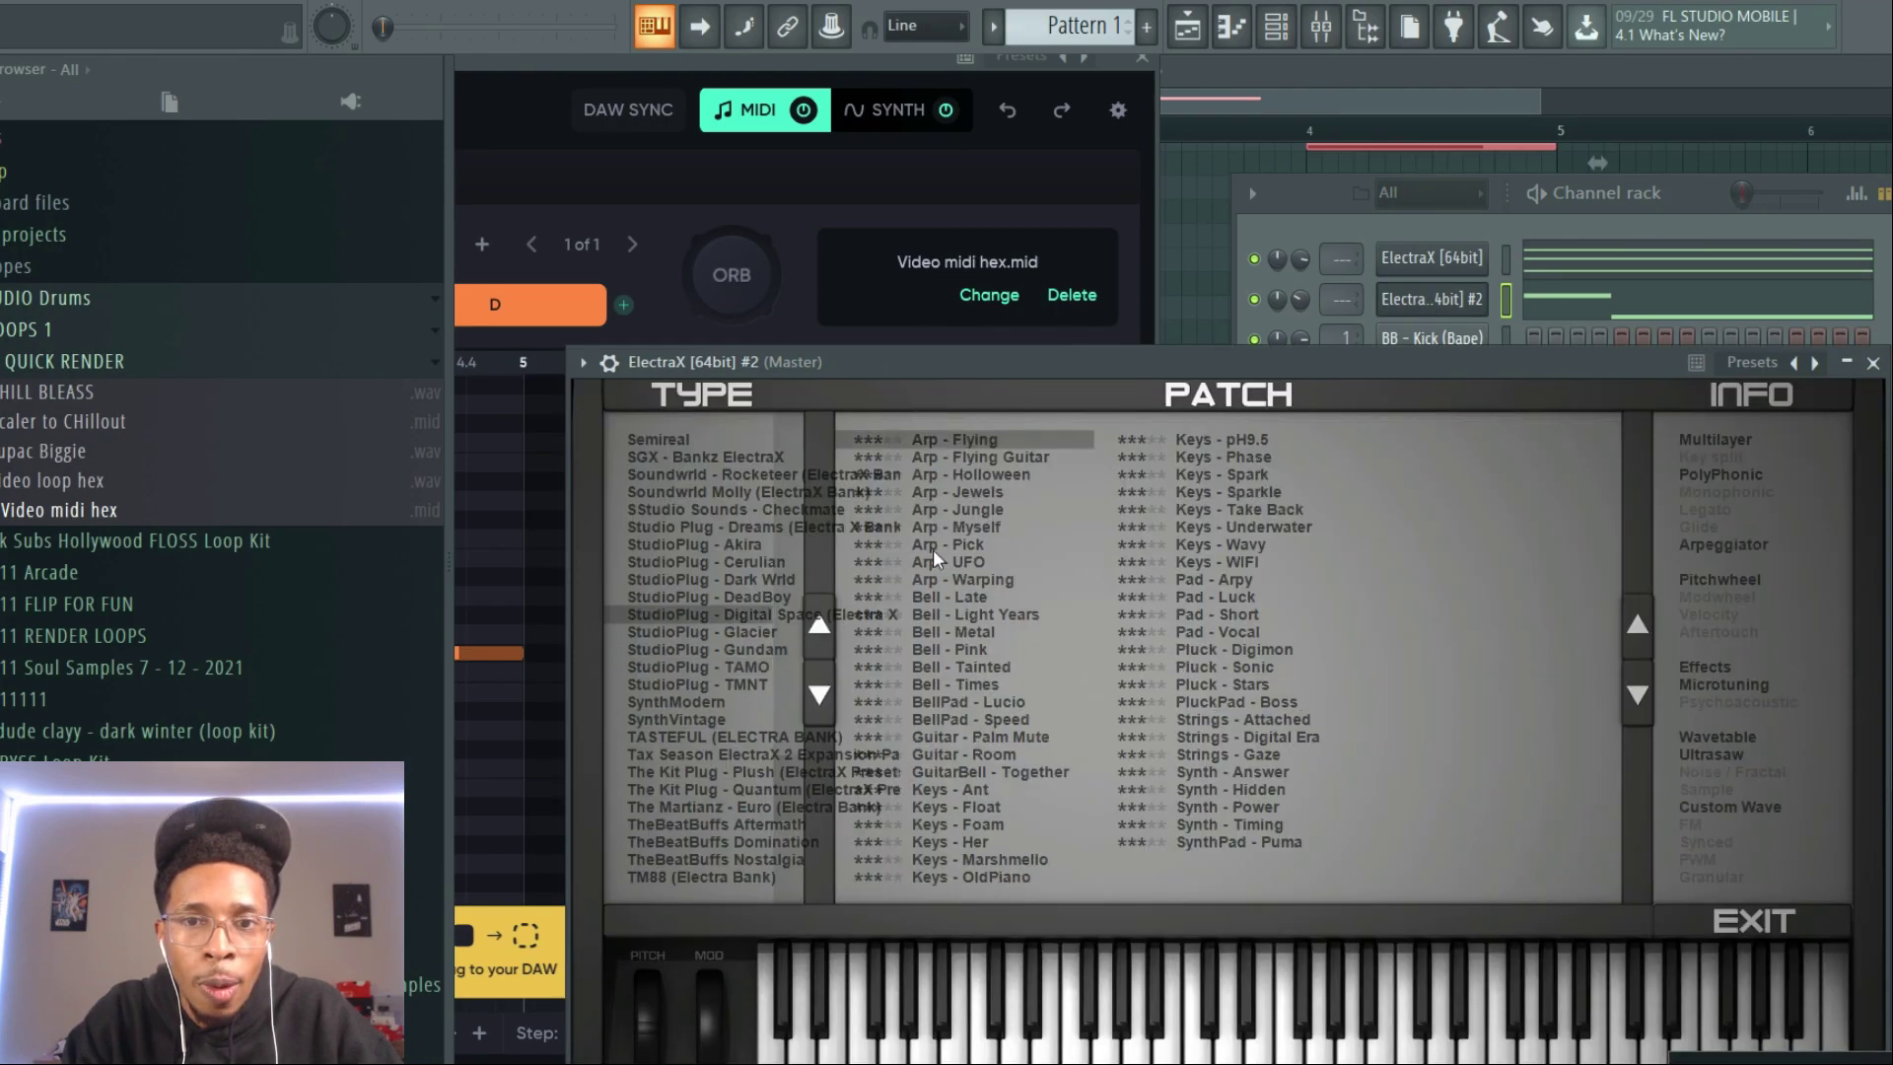
pyautogui.click(1190, 562)
pyautogui.click(1195, 549)
# Step: Play the pattern and open the cloned ElectraX channel's melody notes in the piano roll
pyautogui.press('space')
pyautogui.click(1439, 219)
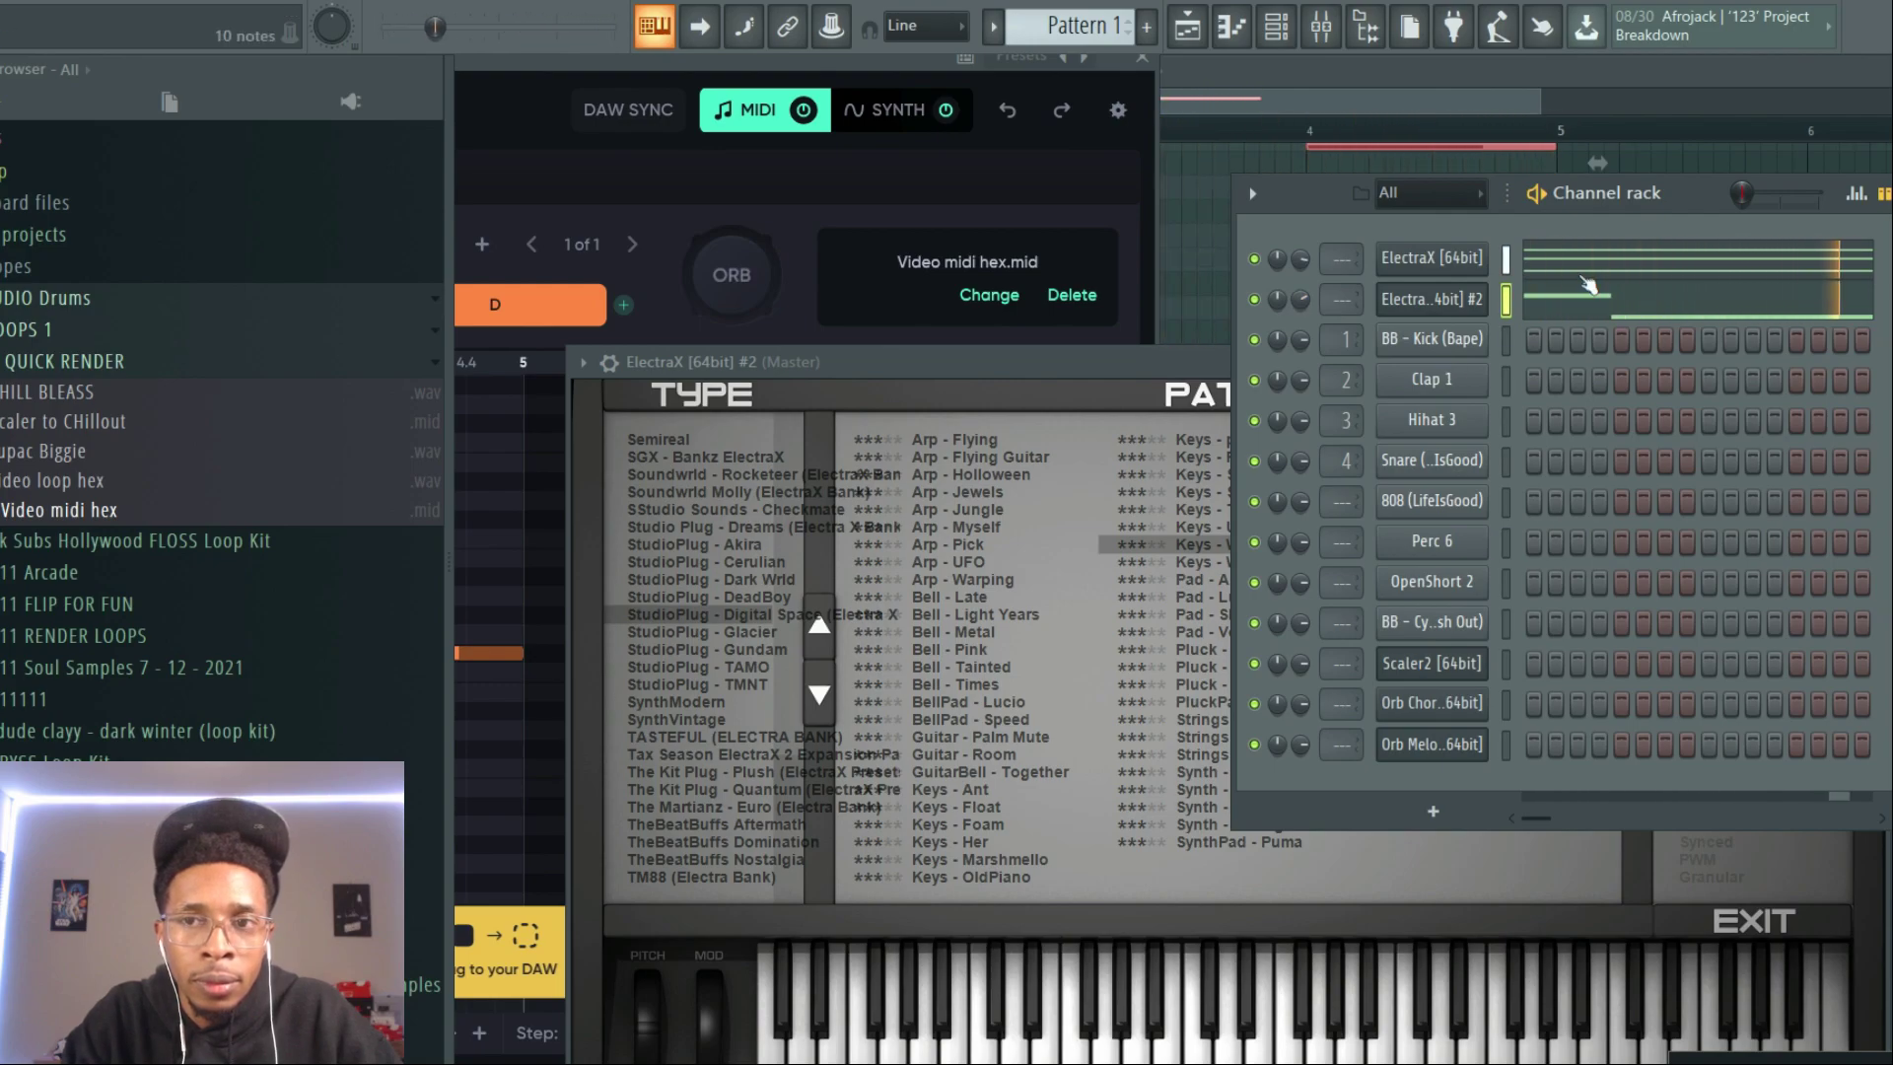
pyautogui.click(1602, 306)
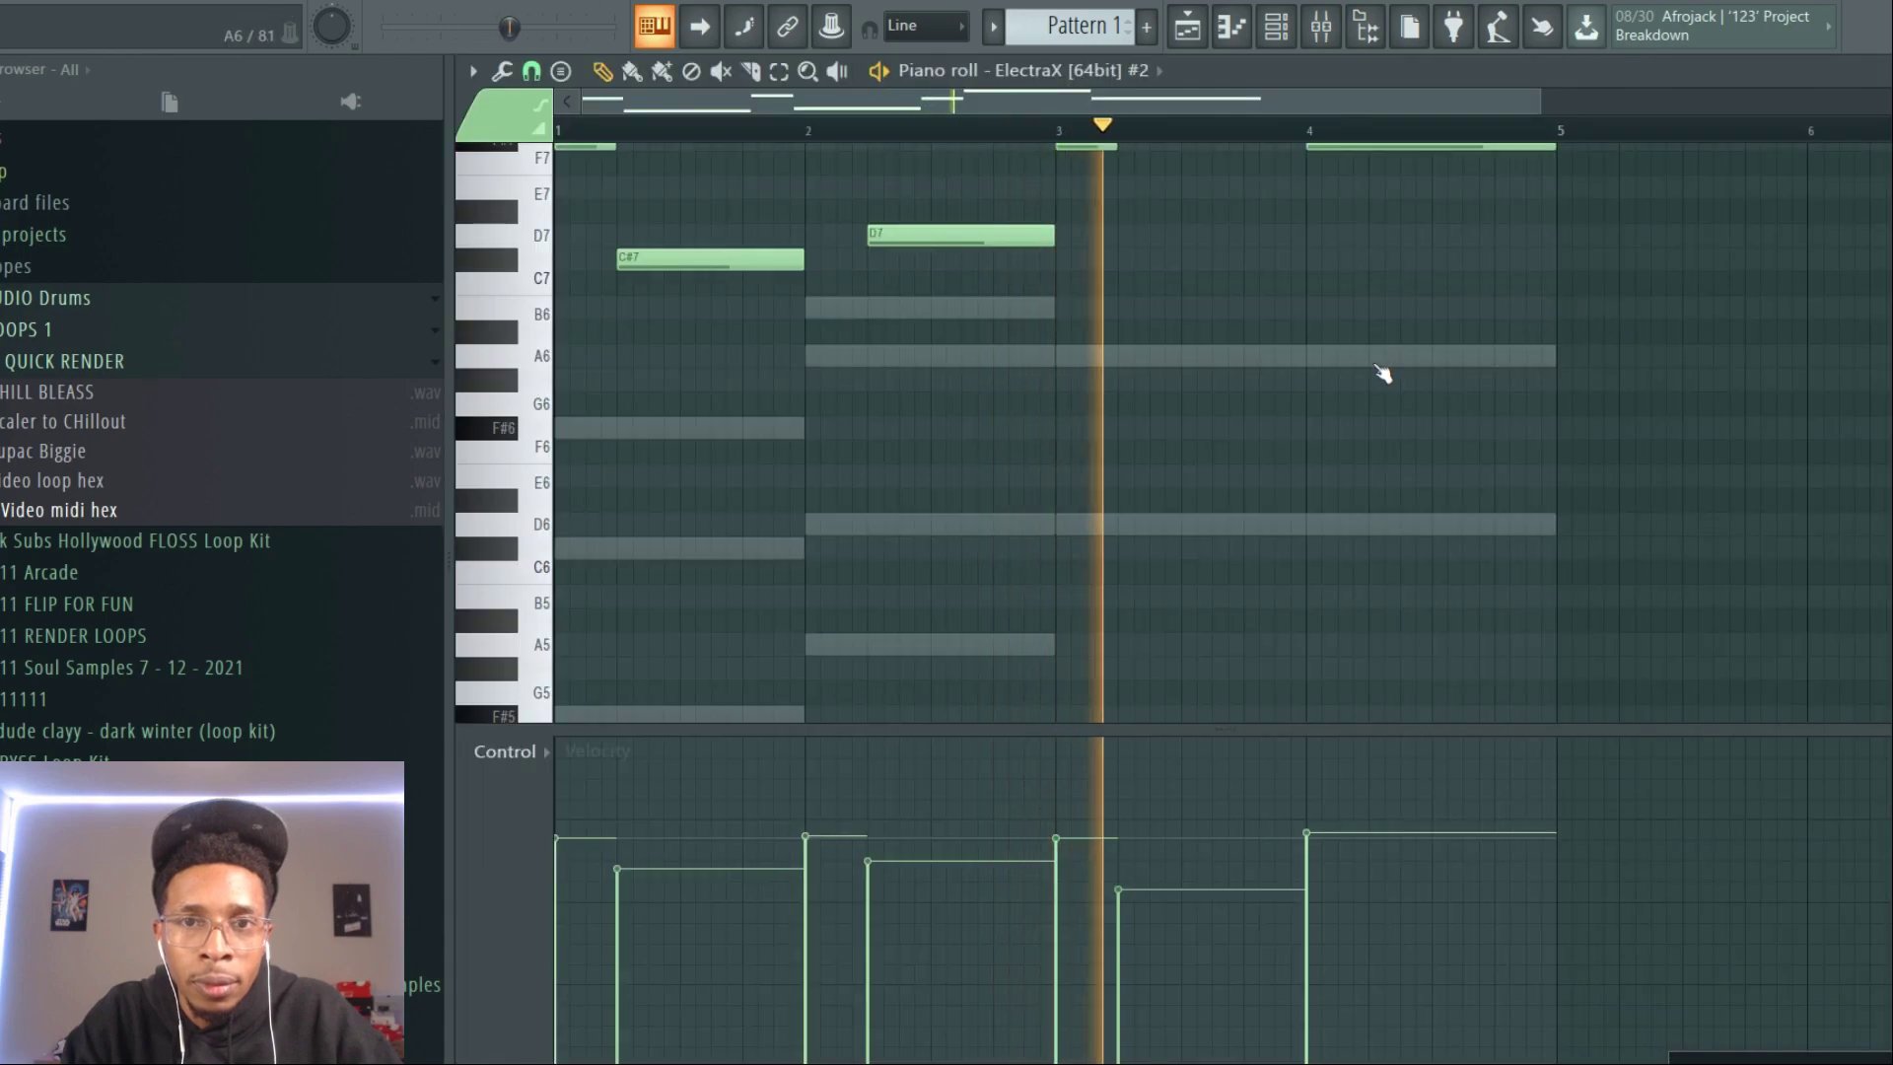
# Step: Transpose the whole ElectraX #2 melody down one octave and play the pattern
pyautogui.scroll(5, 1035, 427)
pyautogui.scroll(-1, 1040, 430)
pyautogui.scroll(-1, 1035, 427)
pyautogui.press('space')
pyautogui.press('space')
pyautogui.press('space')
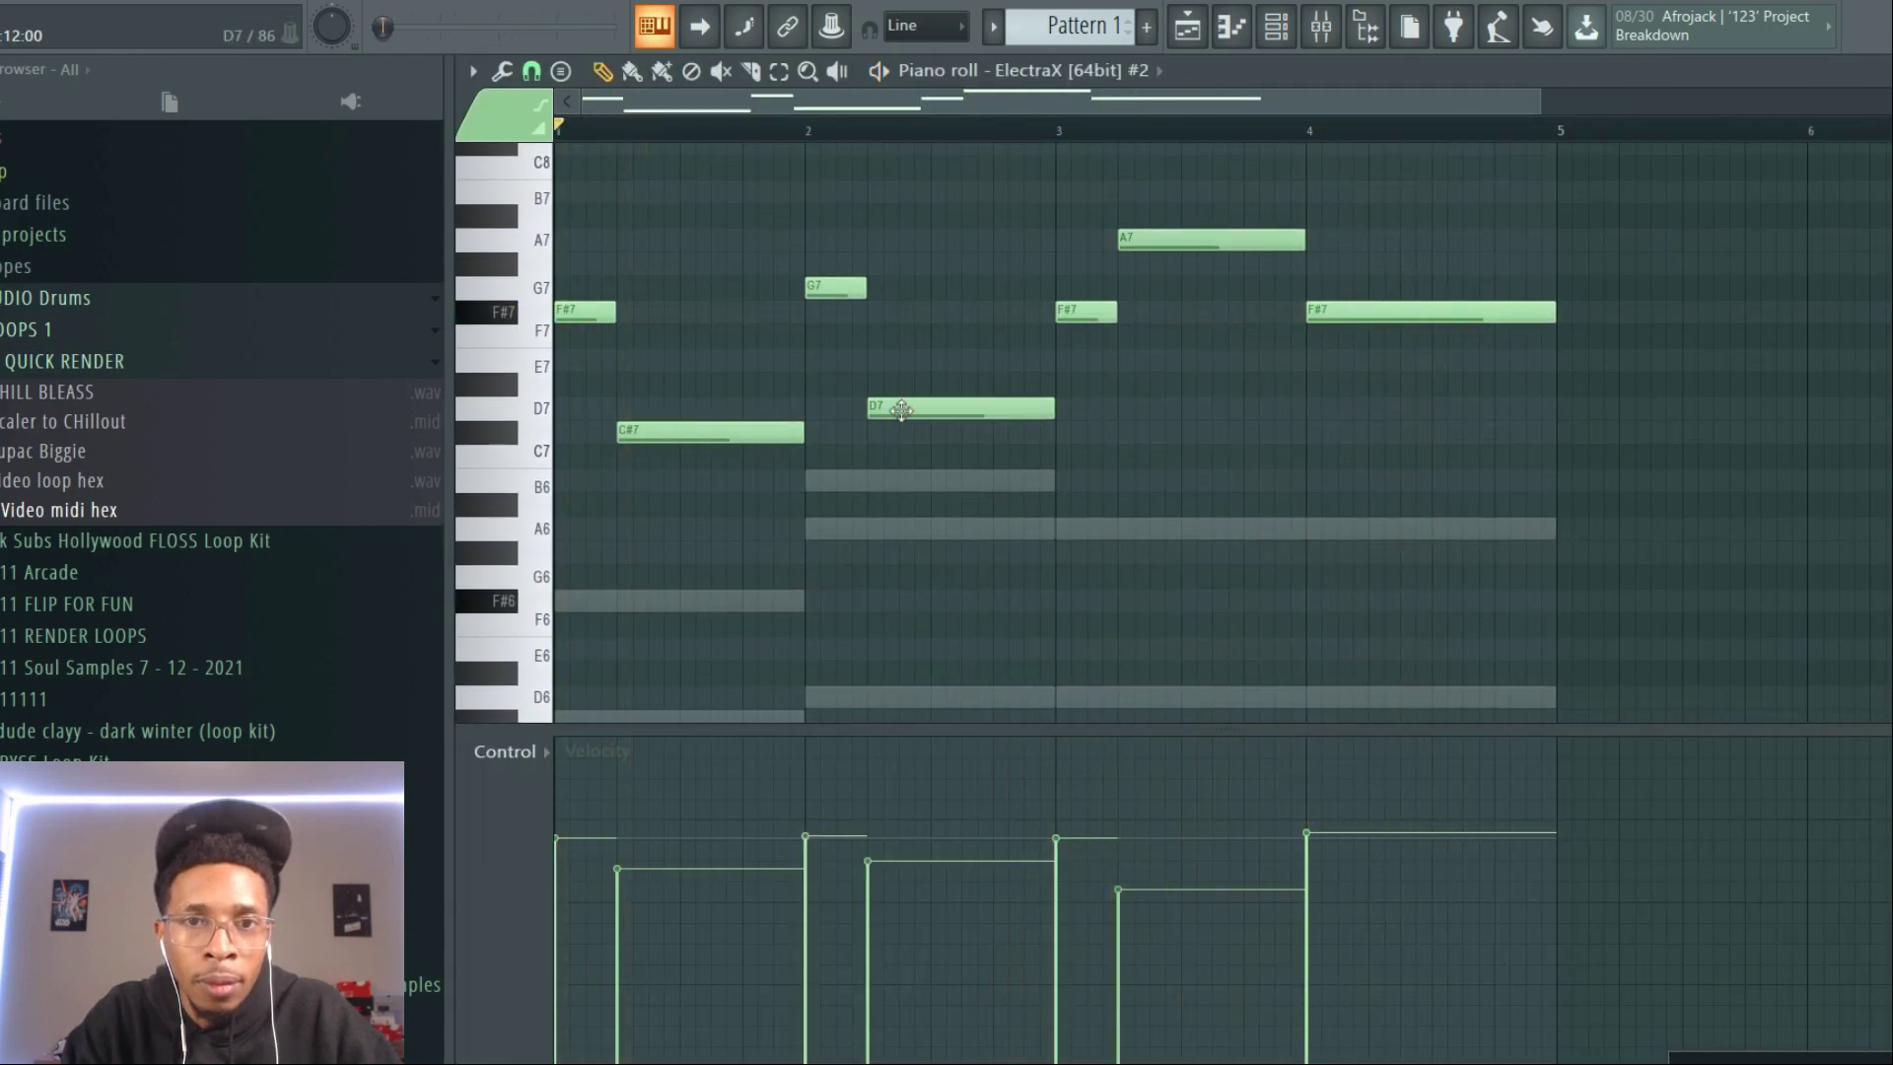
pyautogui.hotkey('ctrl', 'Down')
pyautogui.scroll(-4, 901, 410)
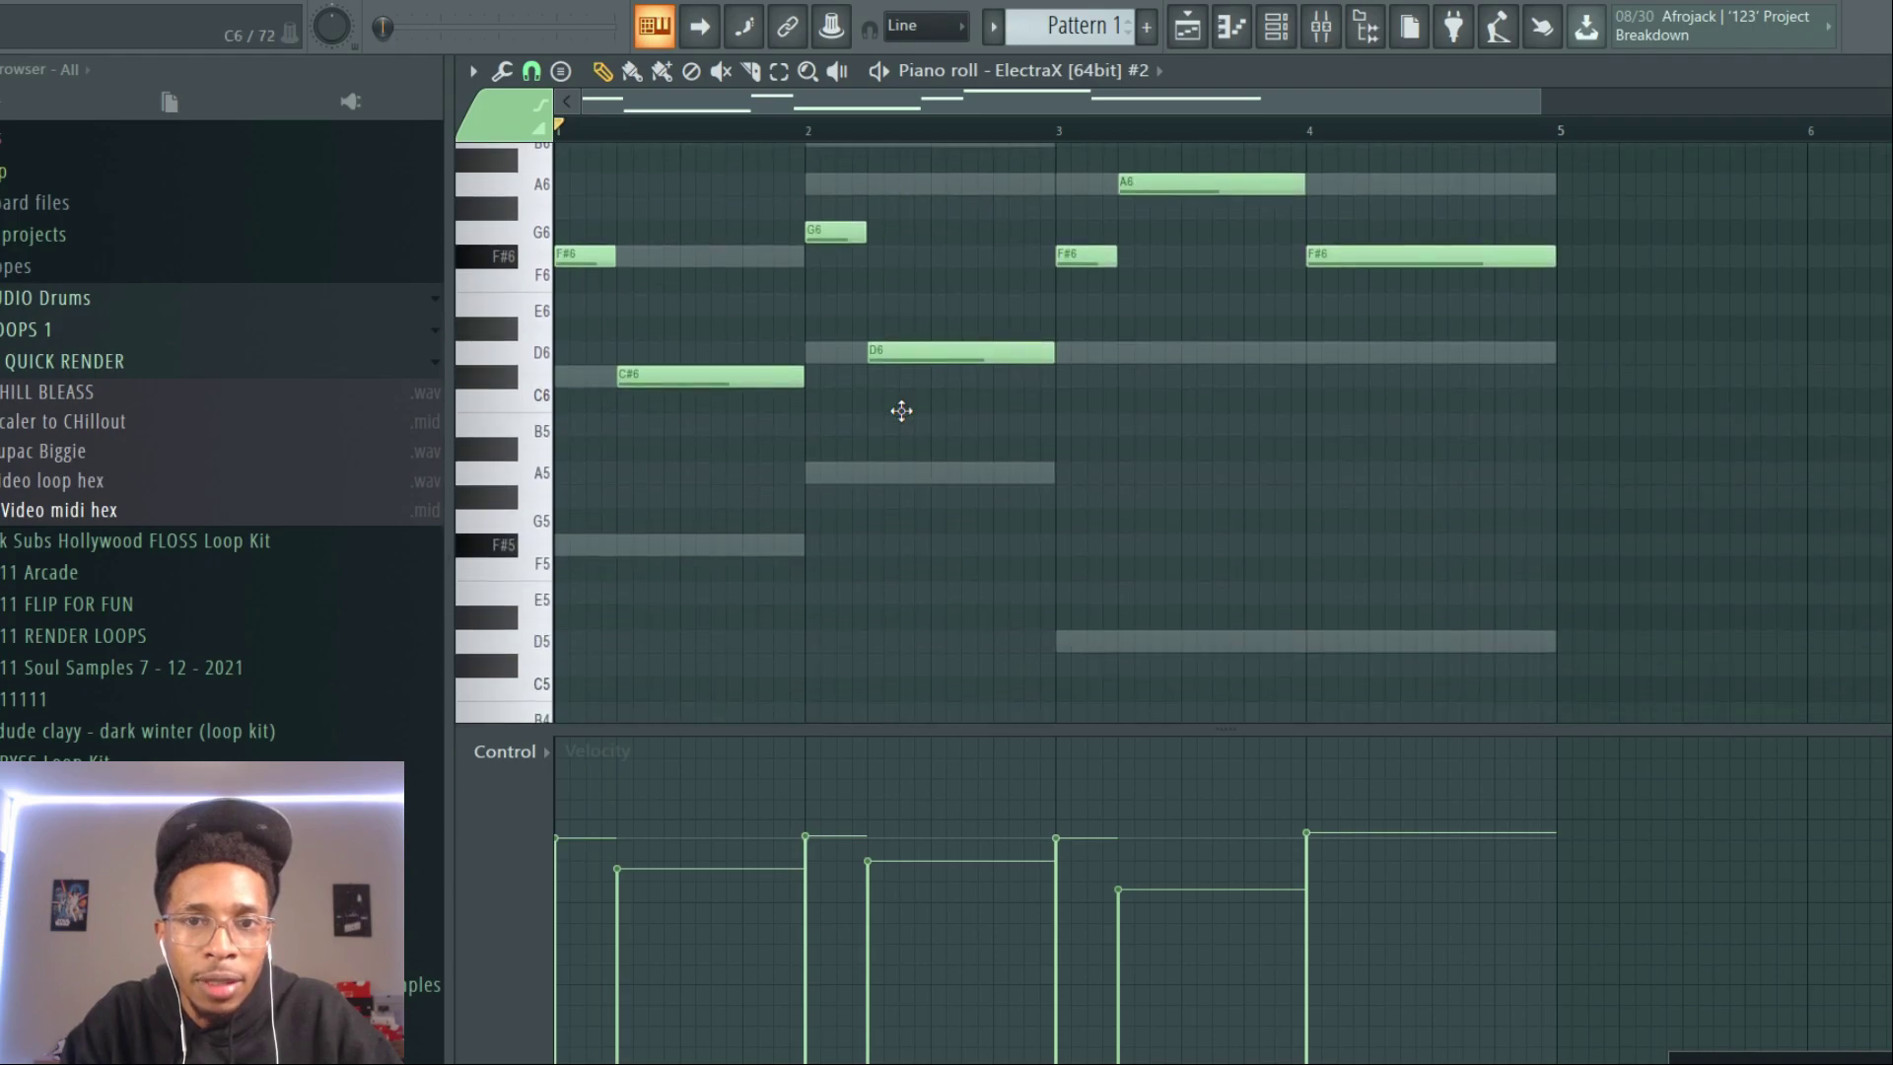
pyautogui.press('space')
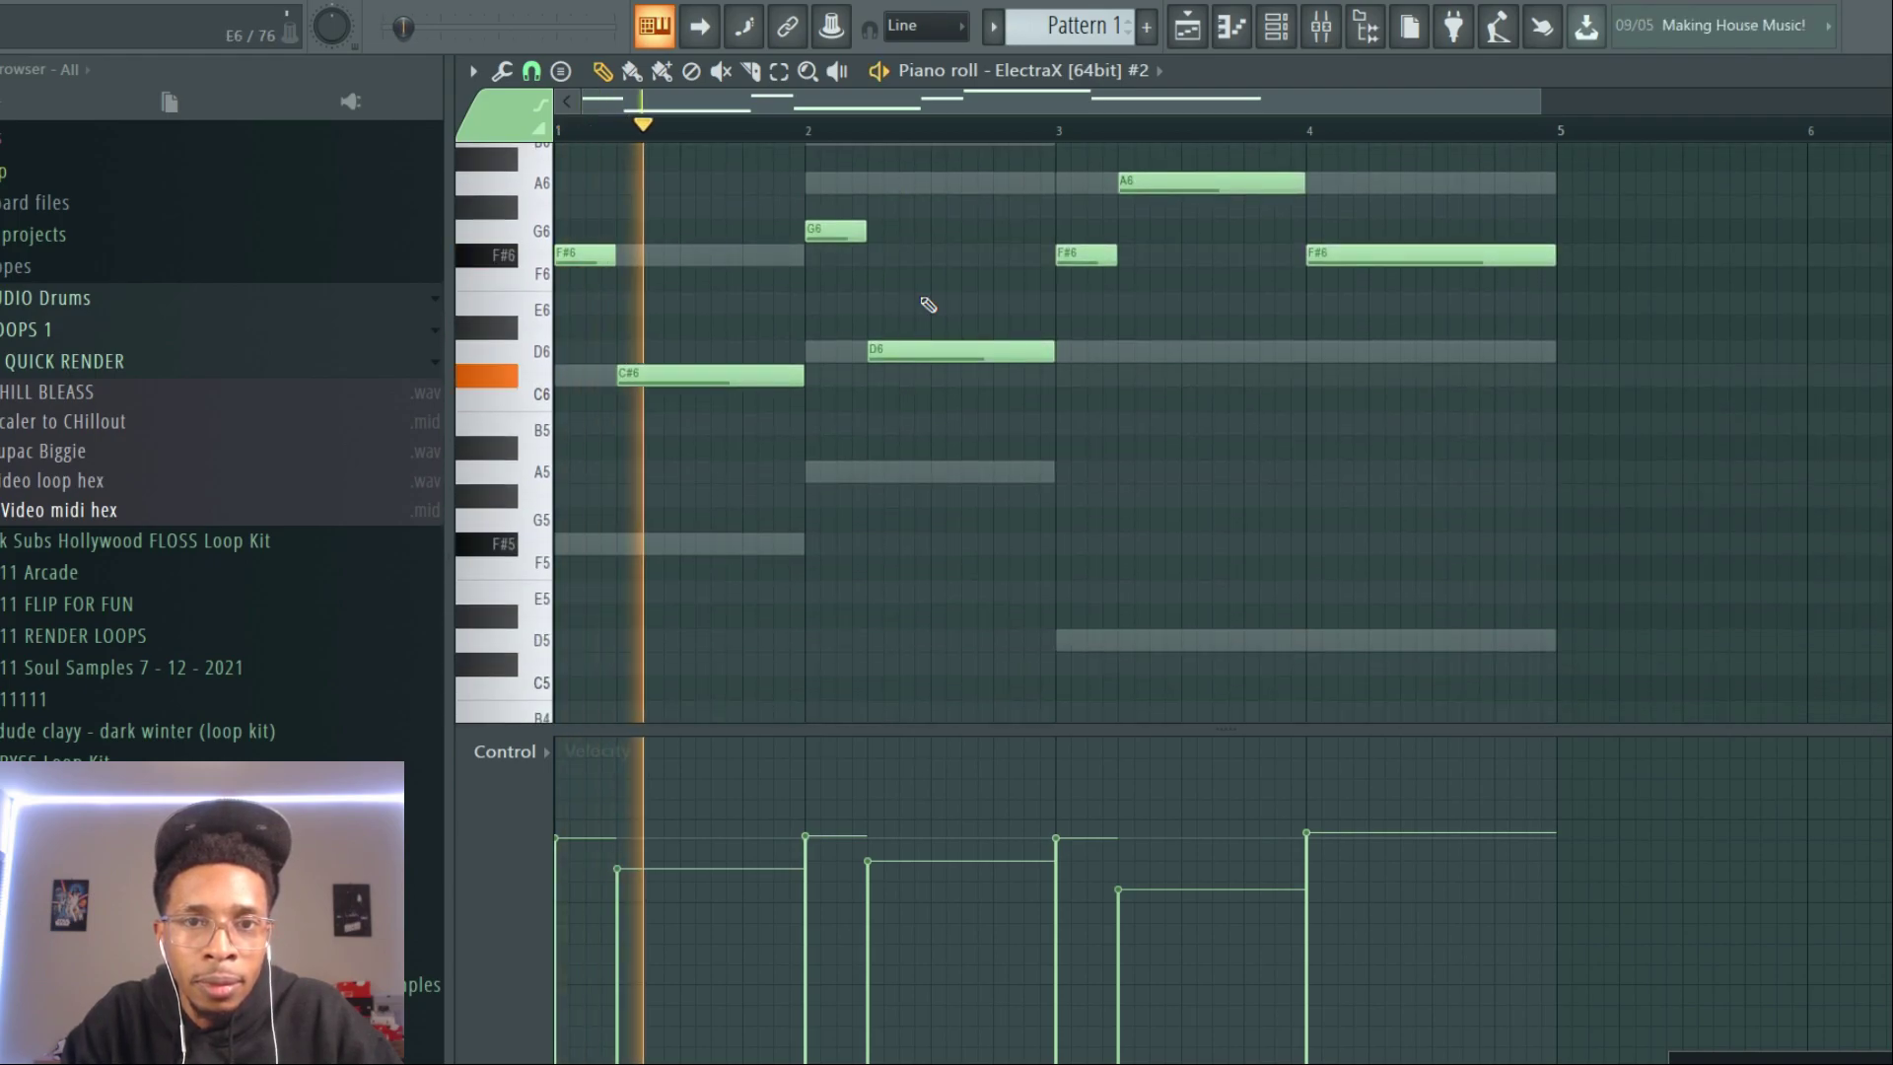
pyautogui.press('space')
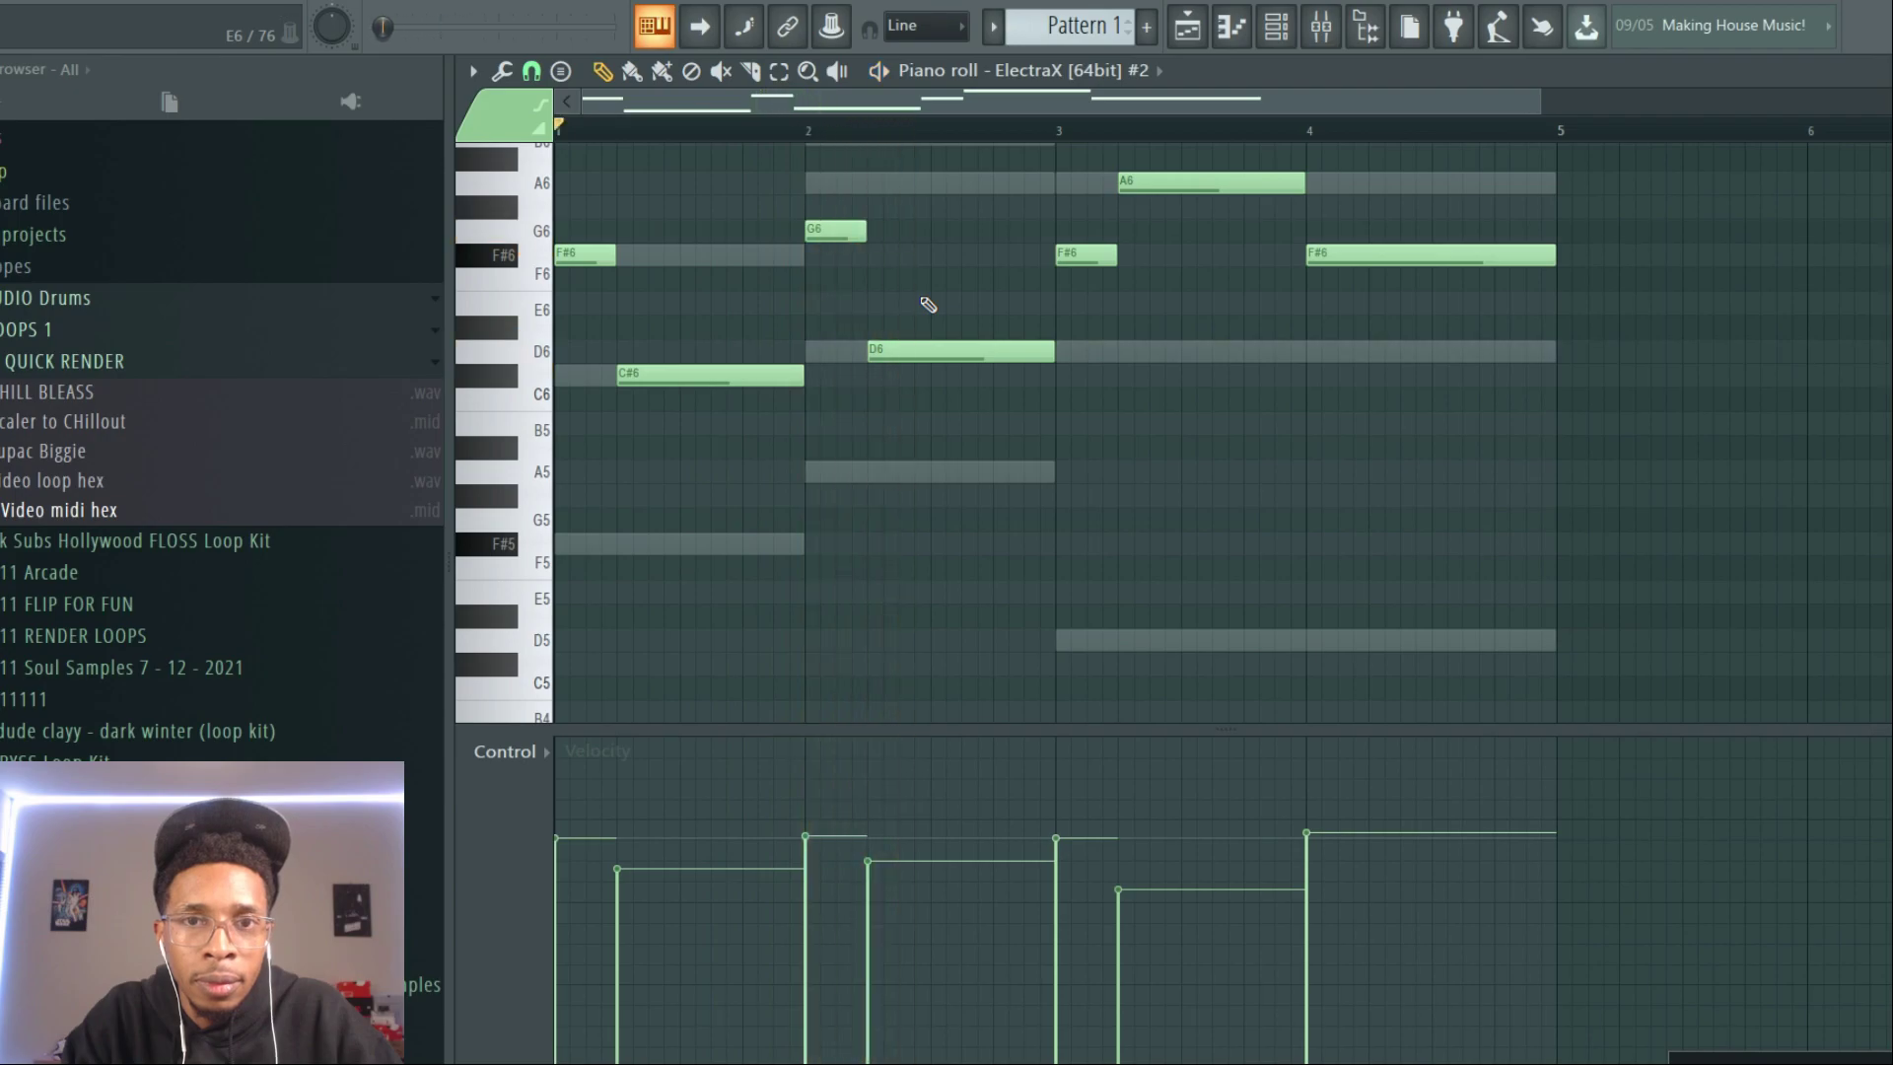
# Step: Raise the long D6 melody note in bar 2 to A6 and play the pattern
pyautogui.scroll(4, 928, 304)
pyautogui.keyDown('ctrl'); pyautogui.click(934, 493); pyautogui.keyUp('ctrl')
pyautogui.hotkey('shift', 'Up')
pyautogui.hotkey('shift', 'Up')
pyautogui.hotkey('shift', 'Up')
pyautogui.hotkey('shift', 'Up')
pyautogui.hotkey('shift', 'Up')
pyautogui.hotkey('shift', 'Up')
pyautogui.hotkey('shift', 'Up')
pyautogui.press('space')
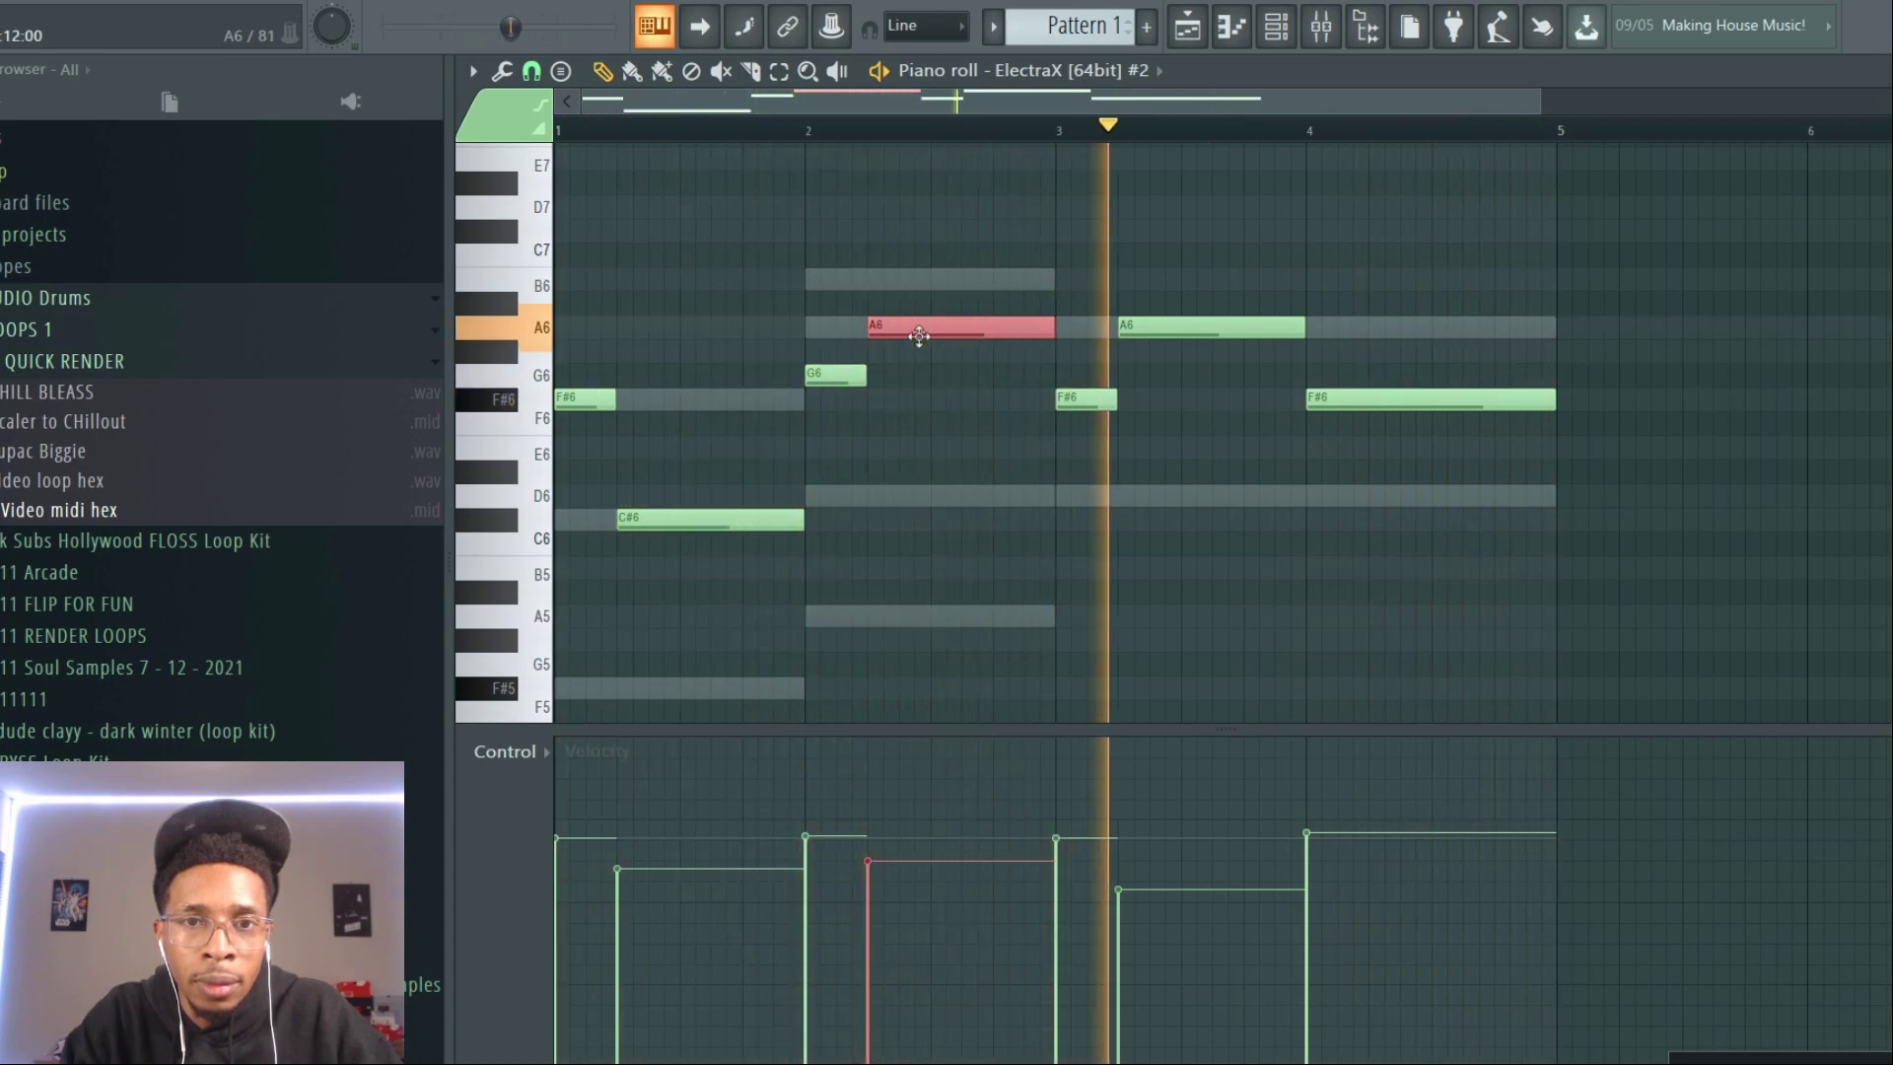
# Step: Lower the short melody note at the start of bar 2 to E6 while listening to the pattern
pyautogui.click(835, 376)
pyautogui.hotkey('shift', 'Down')
pyautogui.hotkey('shift', 'Down')
pyautogui.hotkey('shift', 'Down')
pyautogui.hotkey('shift', 'Down')
pyautogui.hotkey('shift', 'Down')
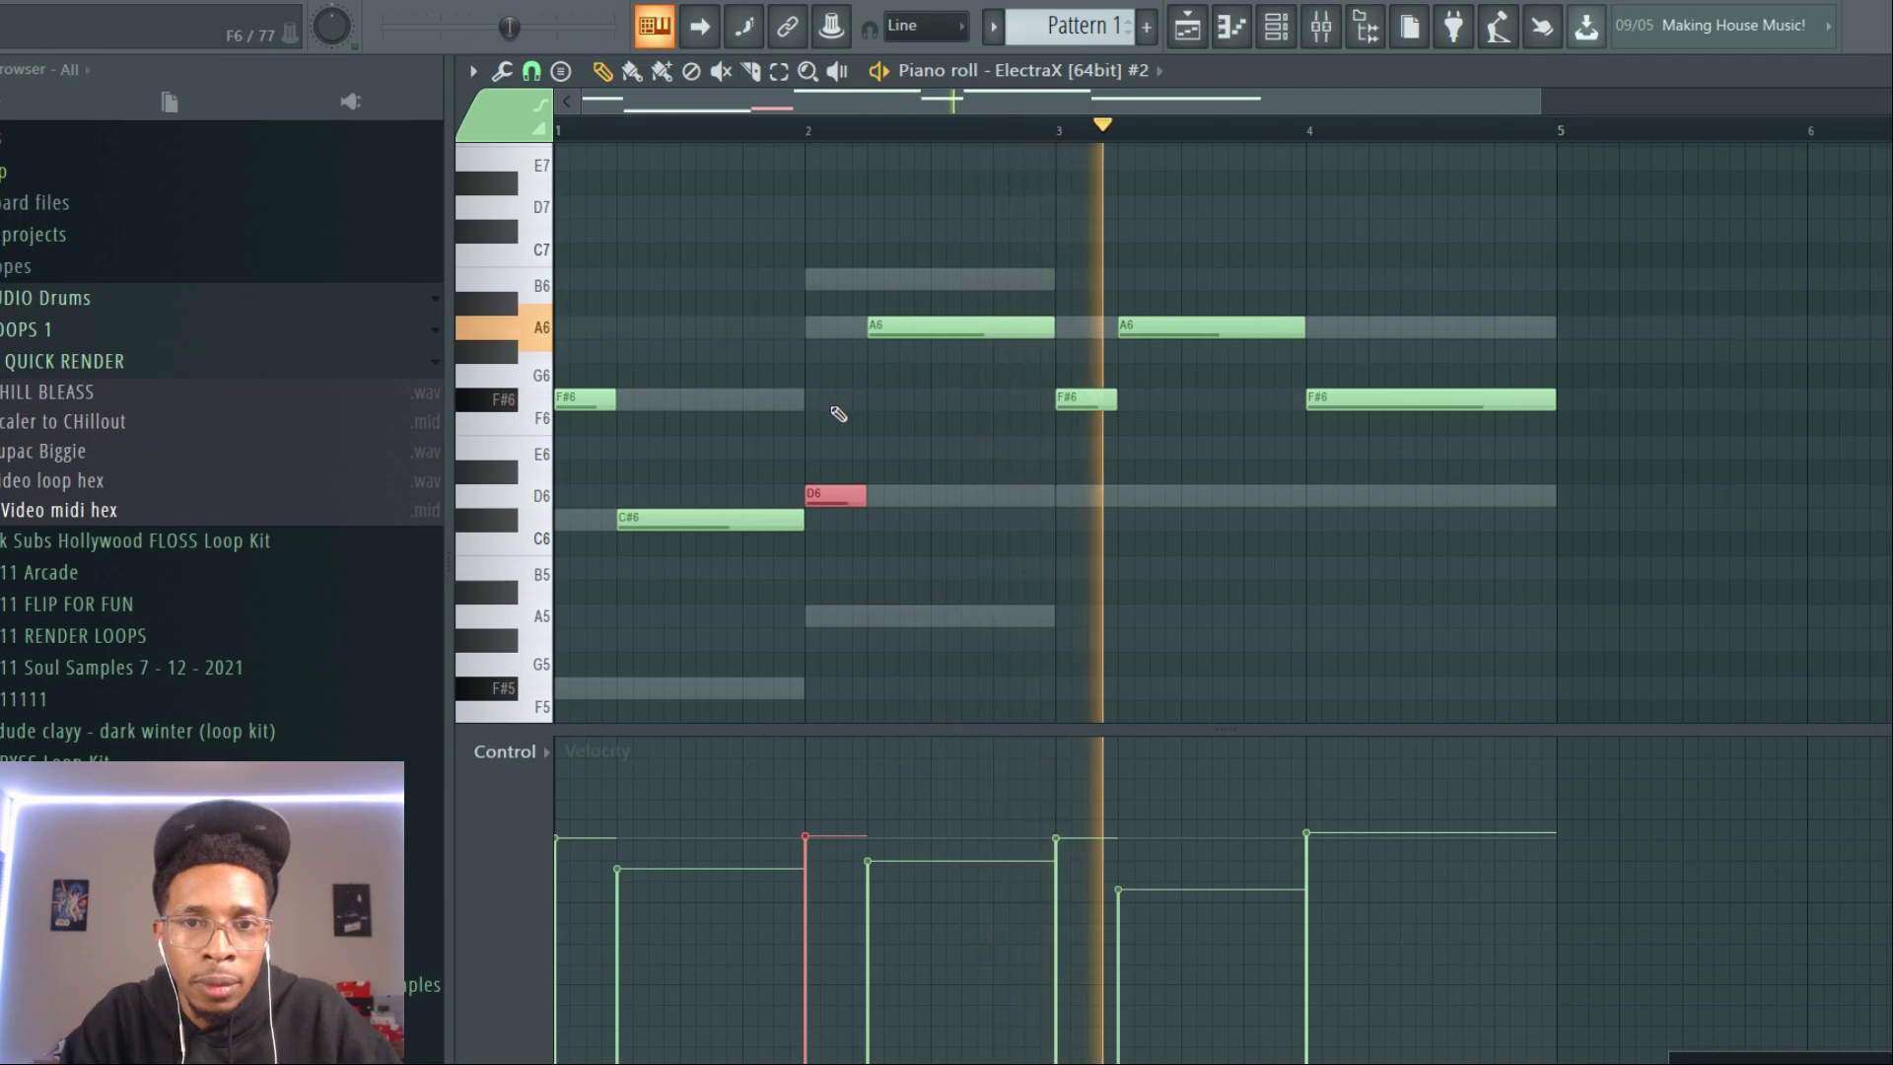
pyautogui.hotkey('shift', 'Up')
pyautogui.hotkey('shift', 'Up')
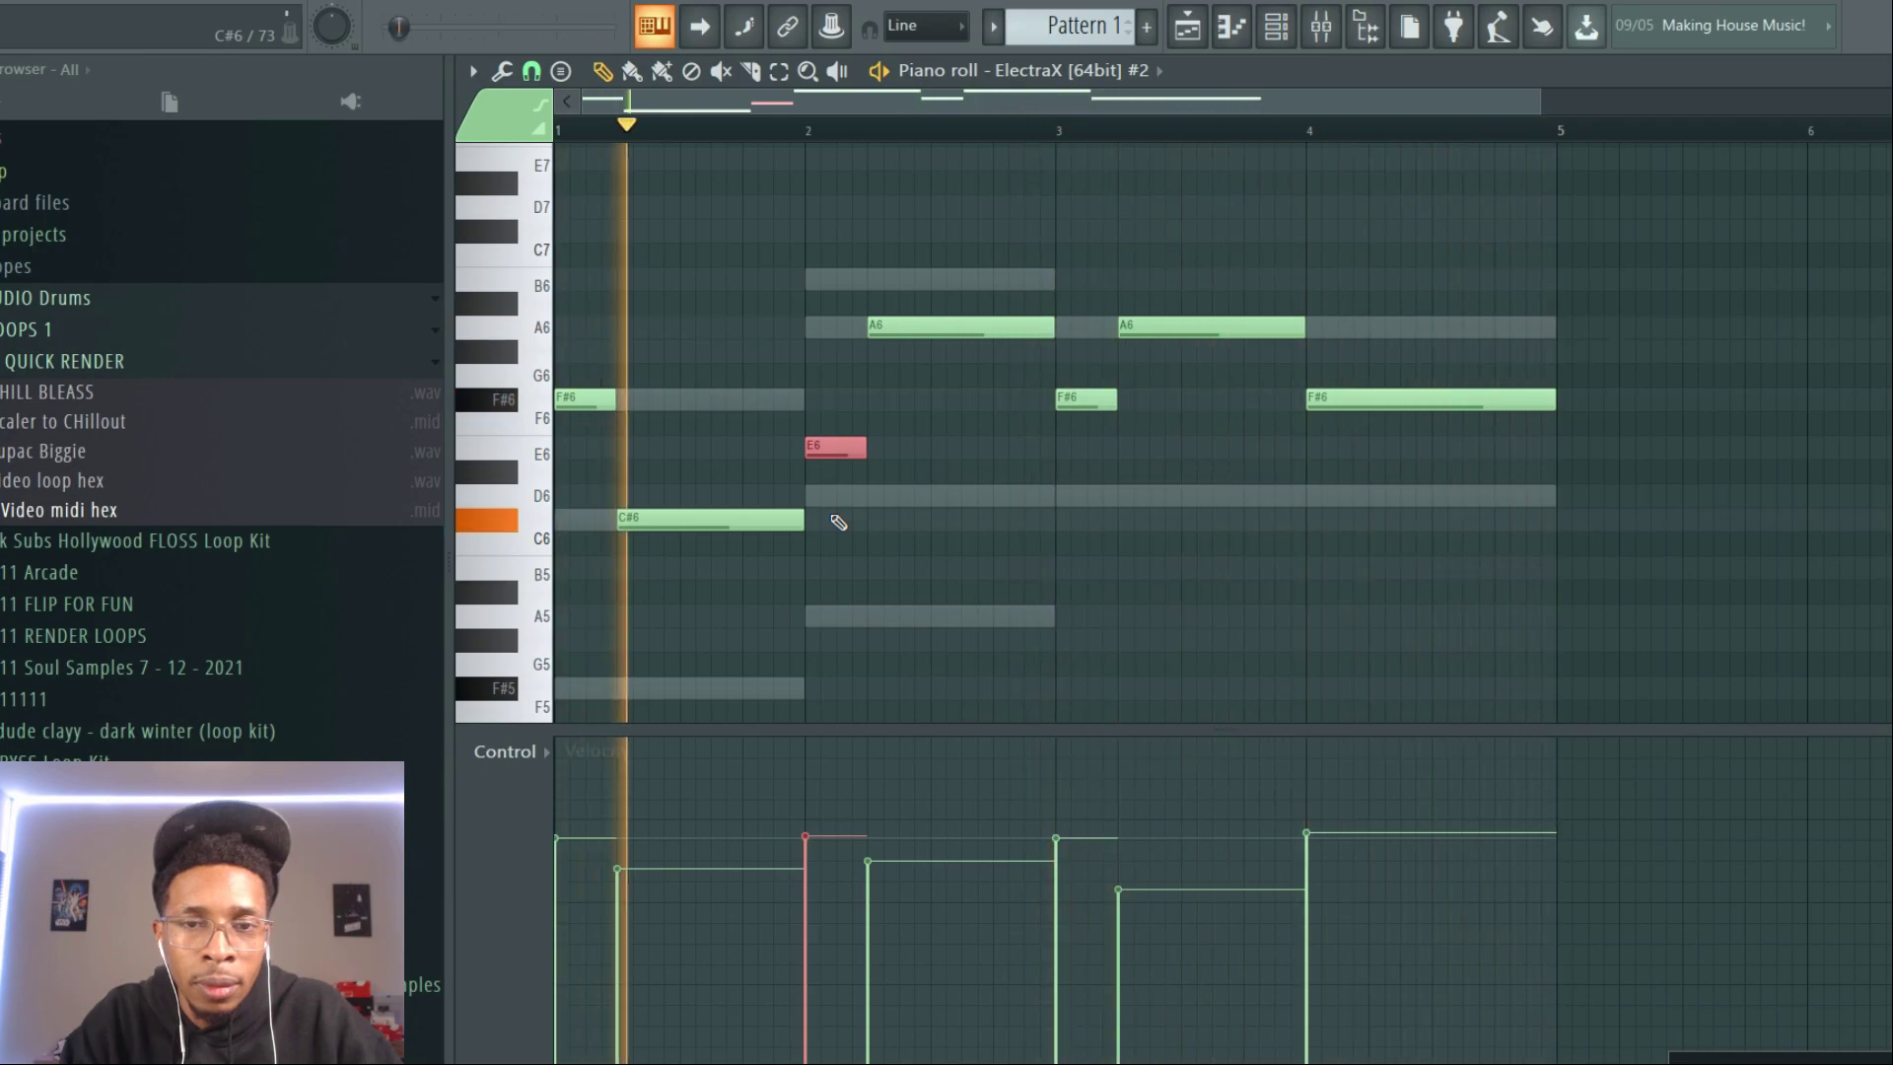
pyautogui.press('space')
# Step: Add Orb Arpeggios as a new channel and move its window clear of the channel rack
pyautogui.press('F6')
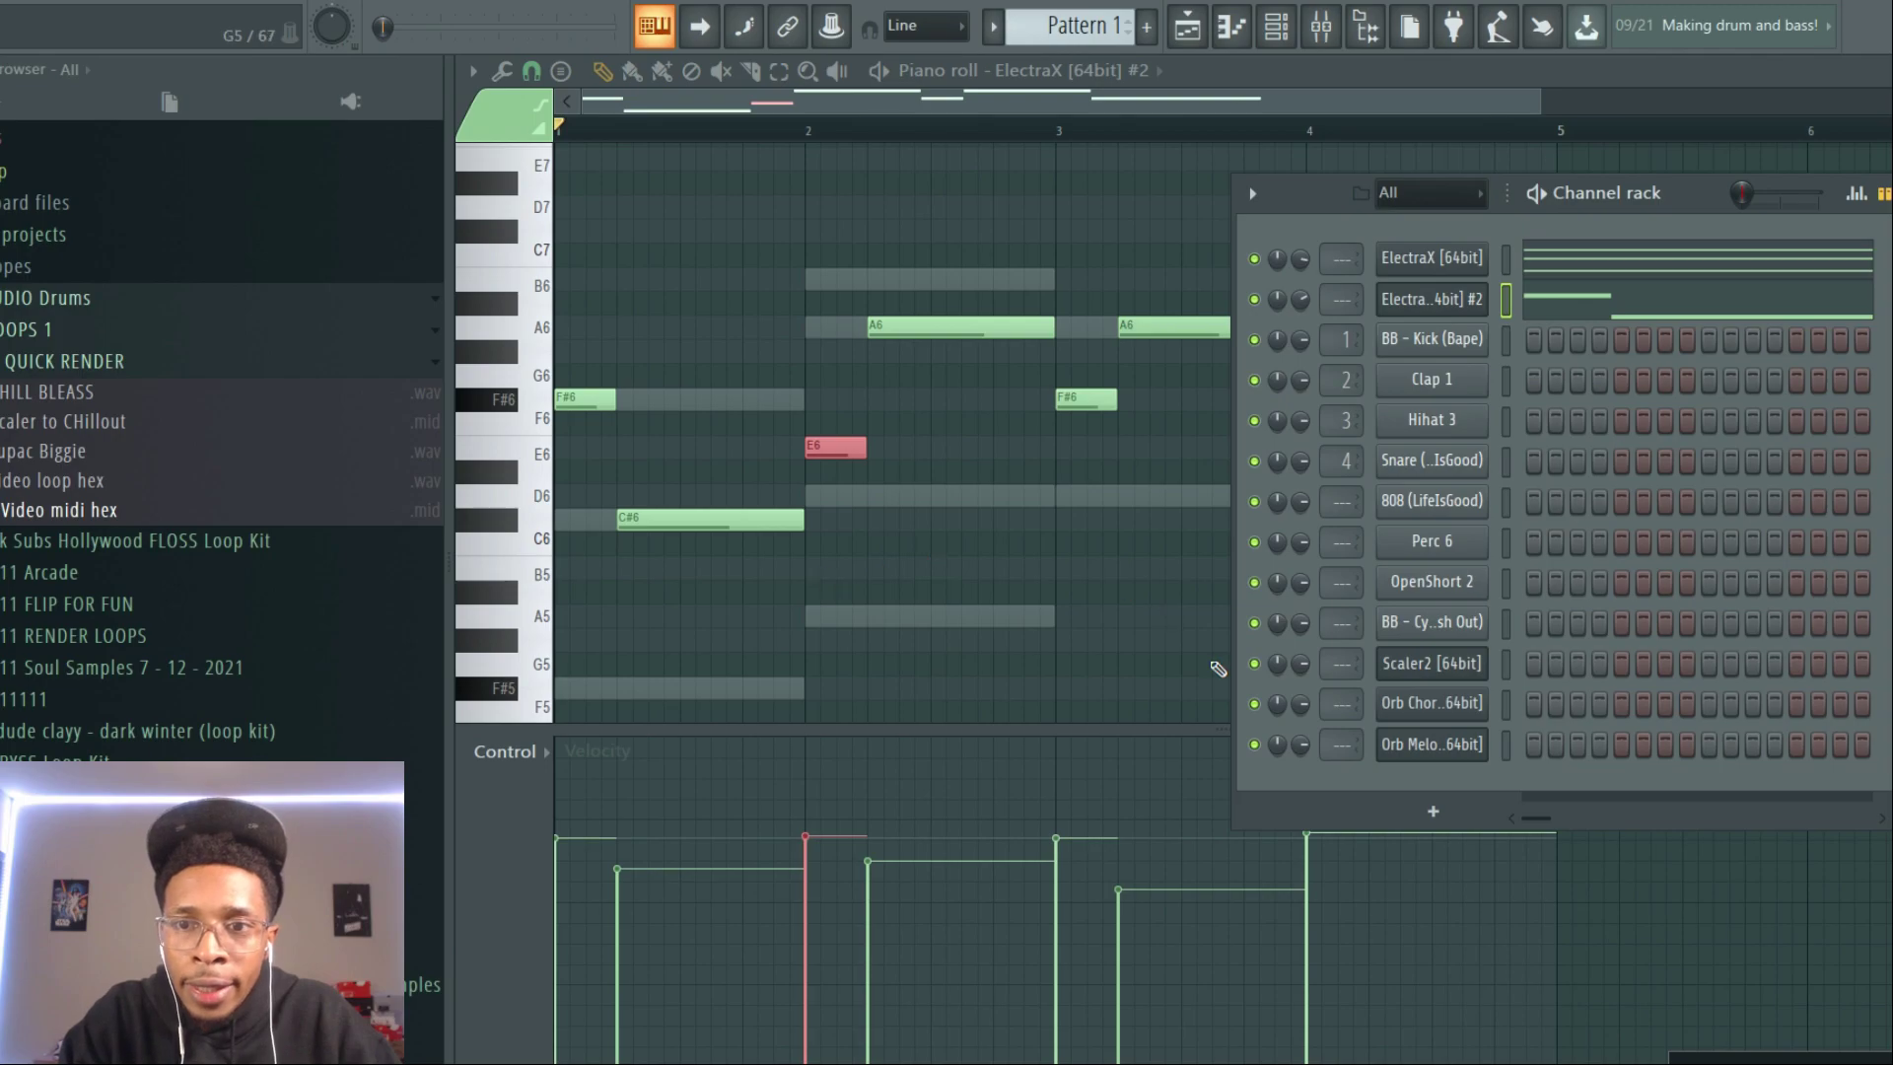
pyautogui.click(1432, 810)
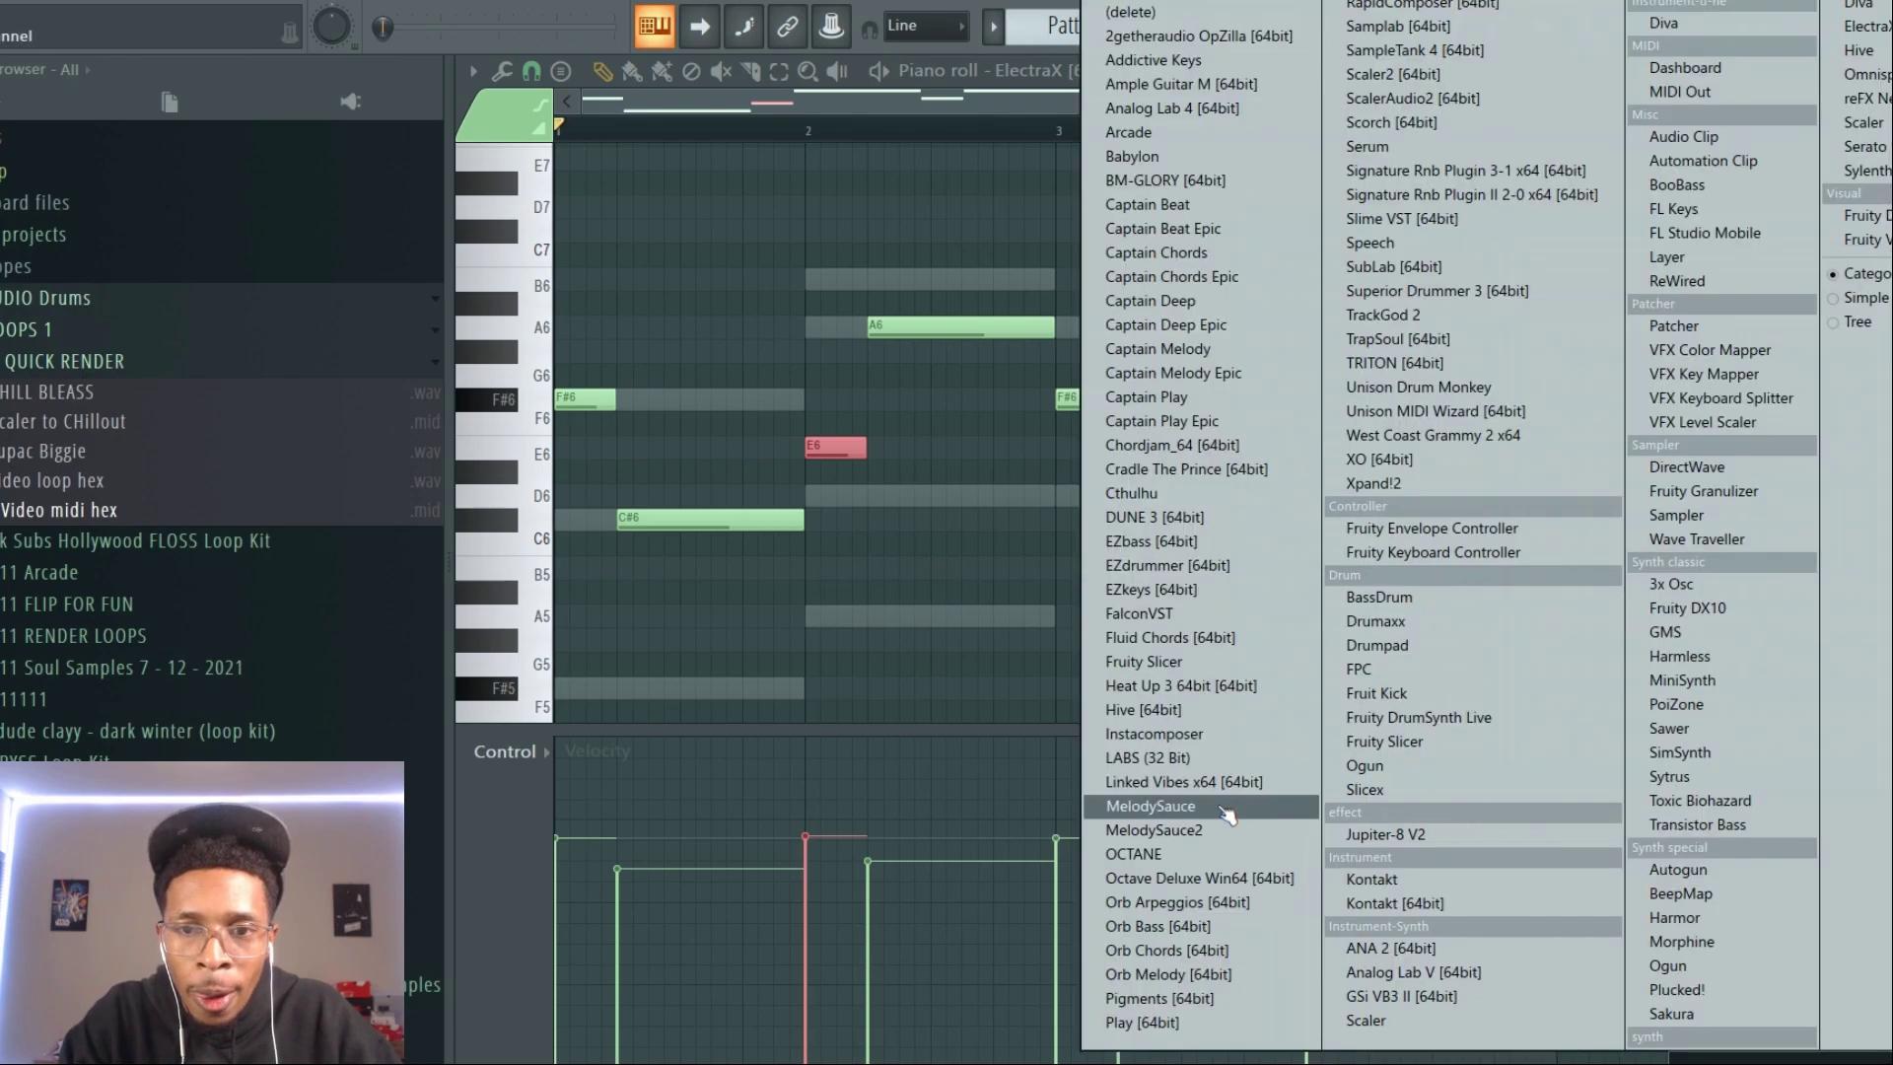
pyautogui.click(1188, 902)
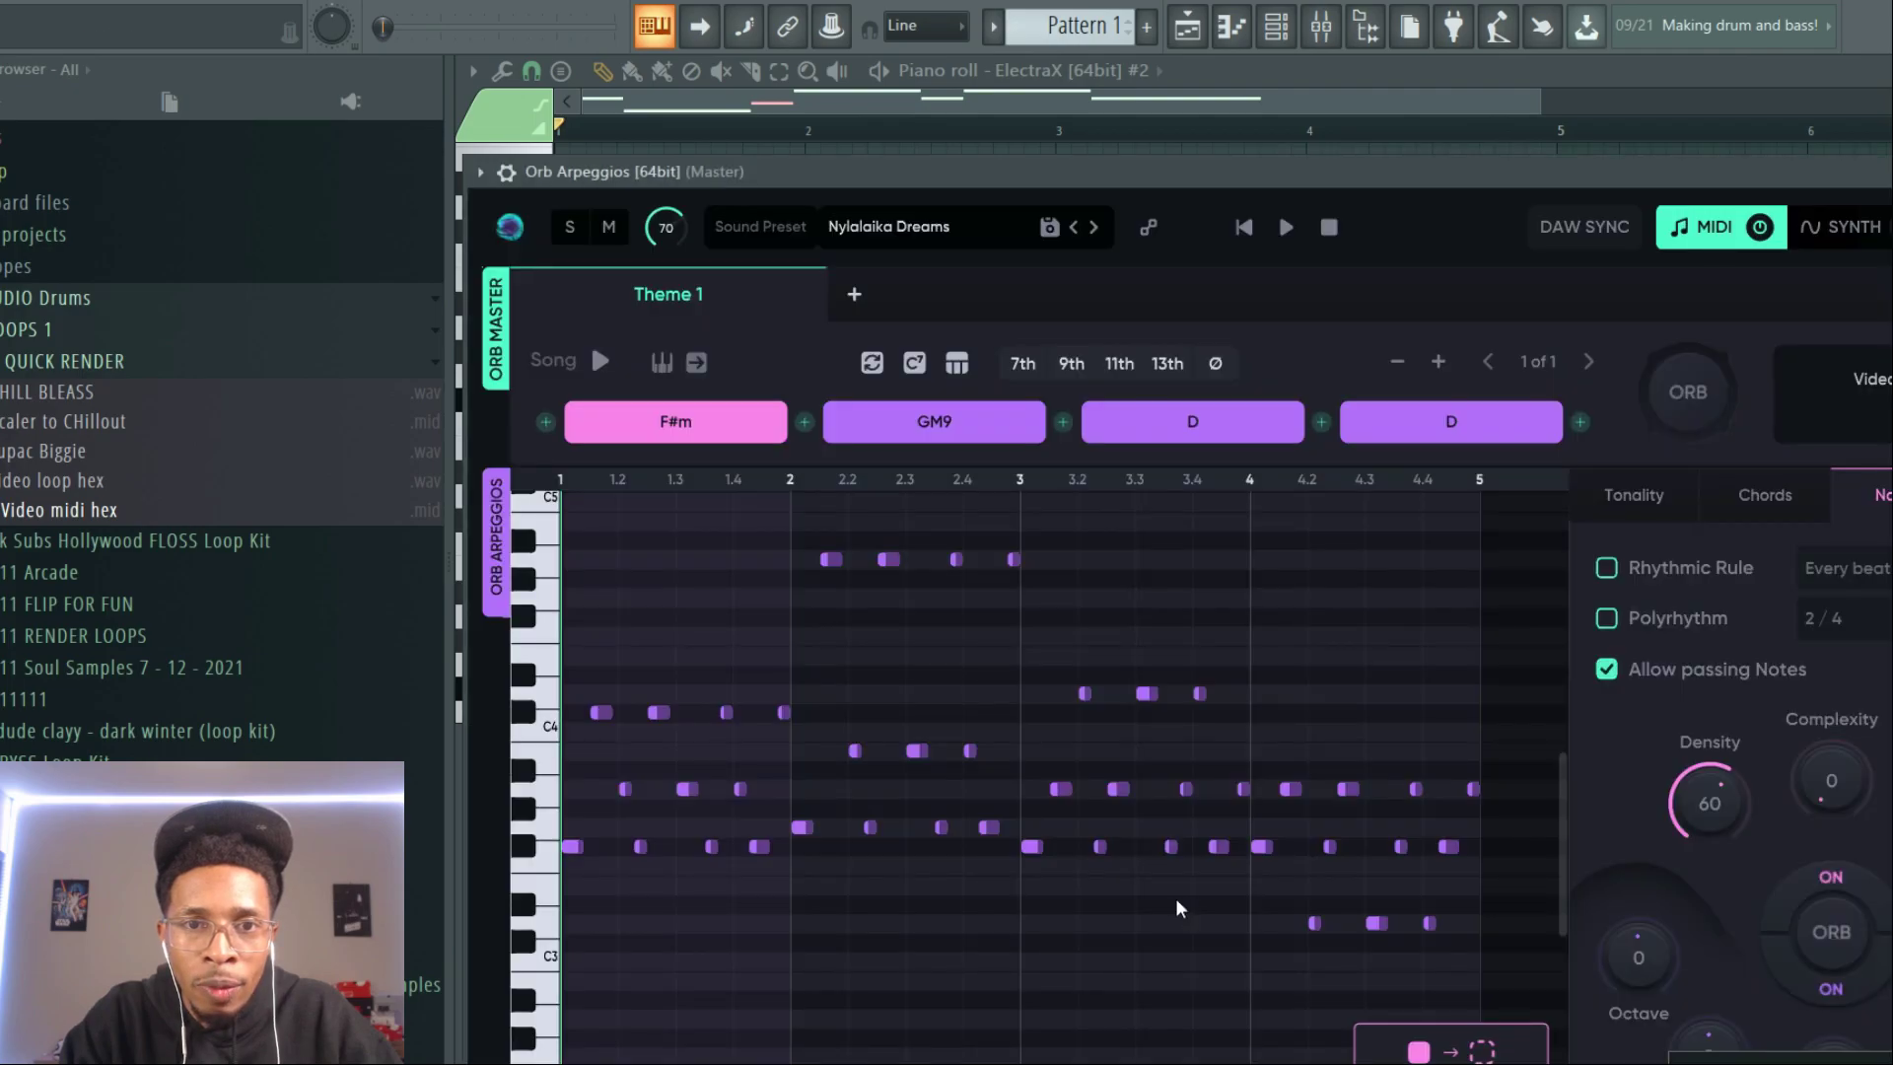
pyautogui.moveTo(1467, 175); pyautogui.dragTo(731, 59)
pyautogui.moveTo(1157, 56); pyautogui.dragTo(768, 146)
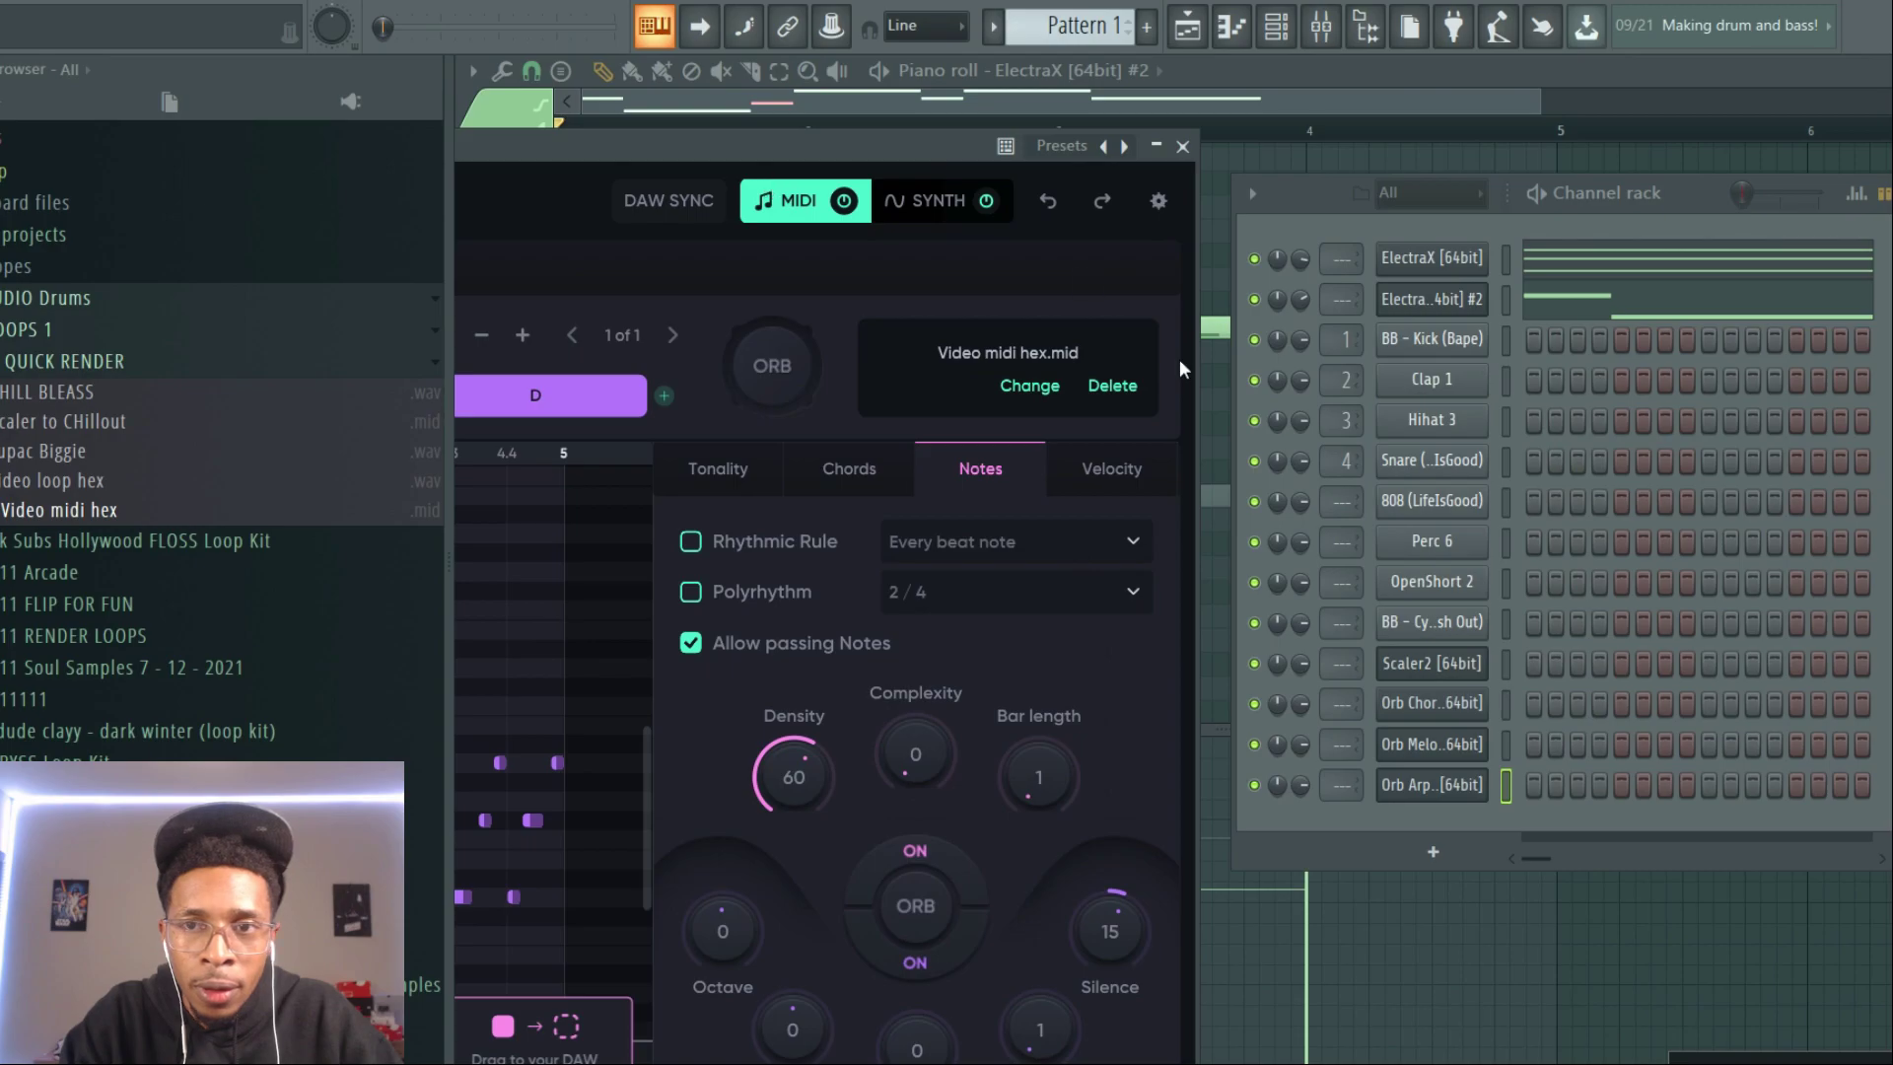
# Step: Clone the ElectraX #2 channel and load the Bell - Tainted patch from the StudioPlug - Digital Space bank in the clone
pyautogui.rightClick(1434, 340)
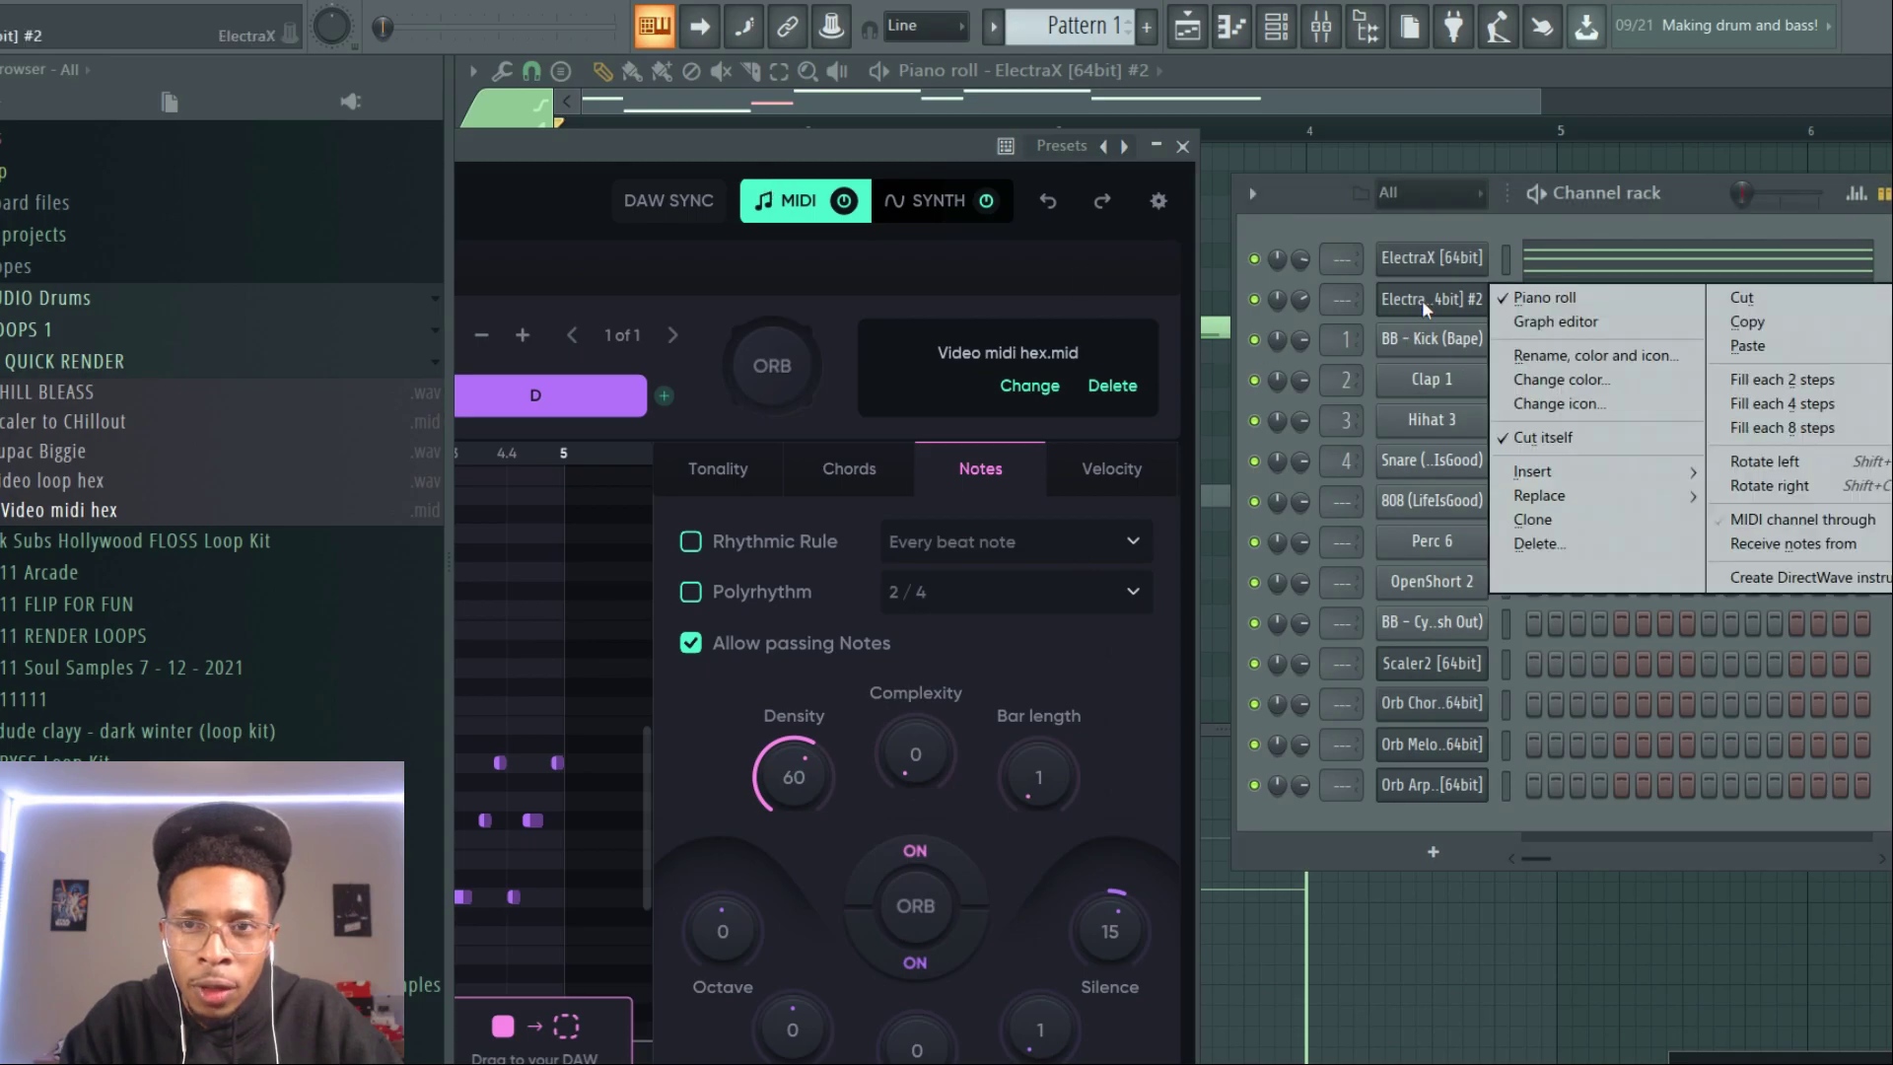
pyautogui.click(1535, 521)
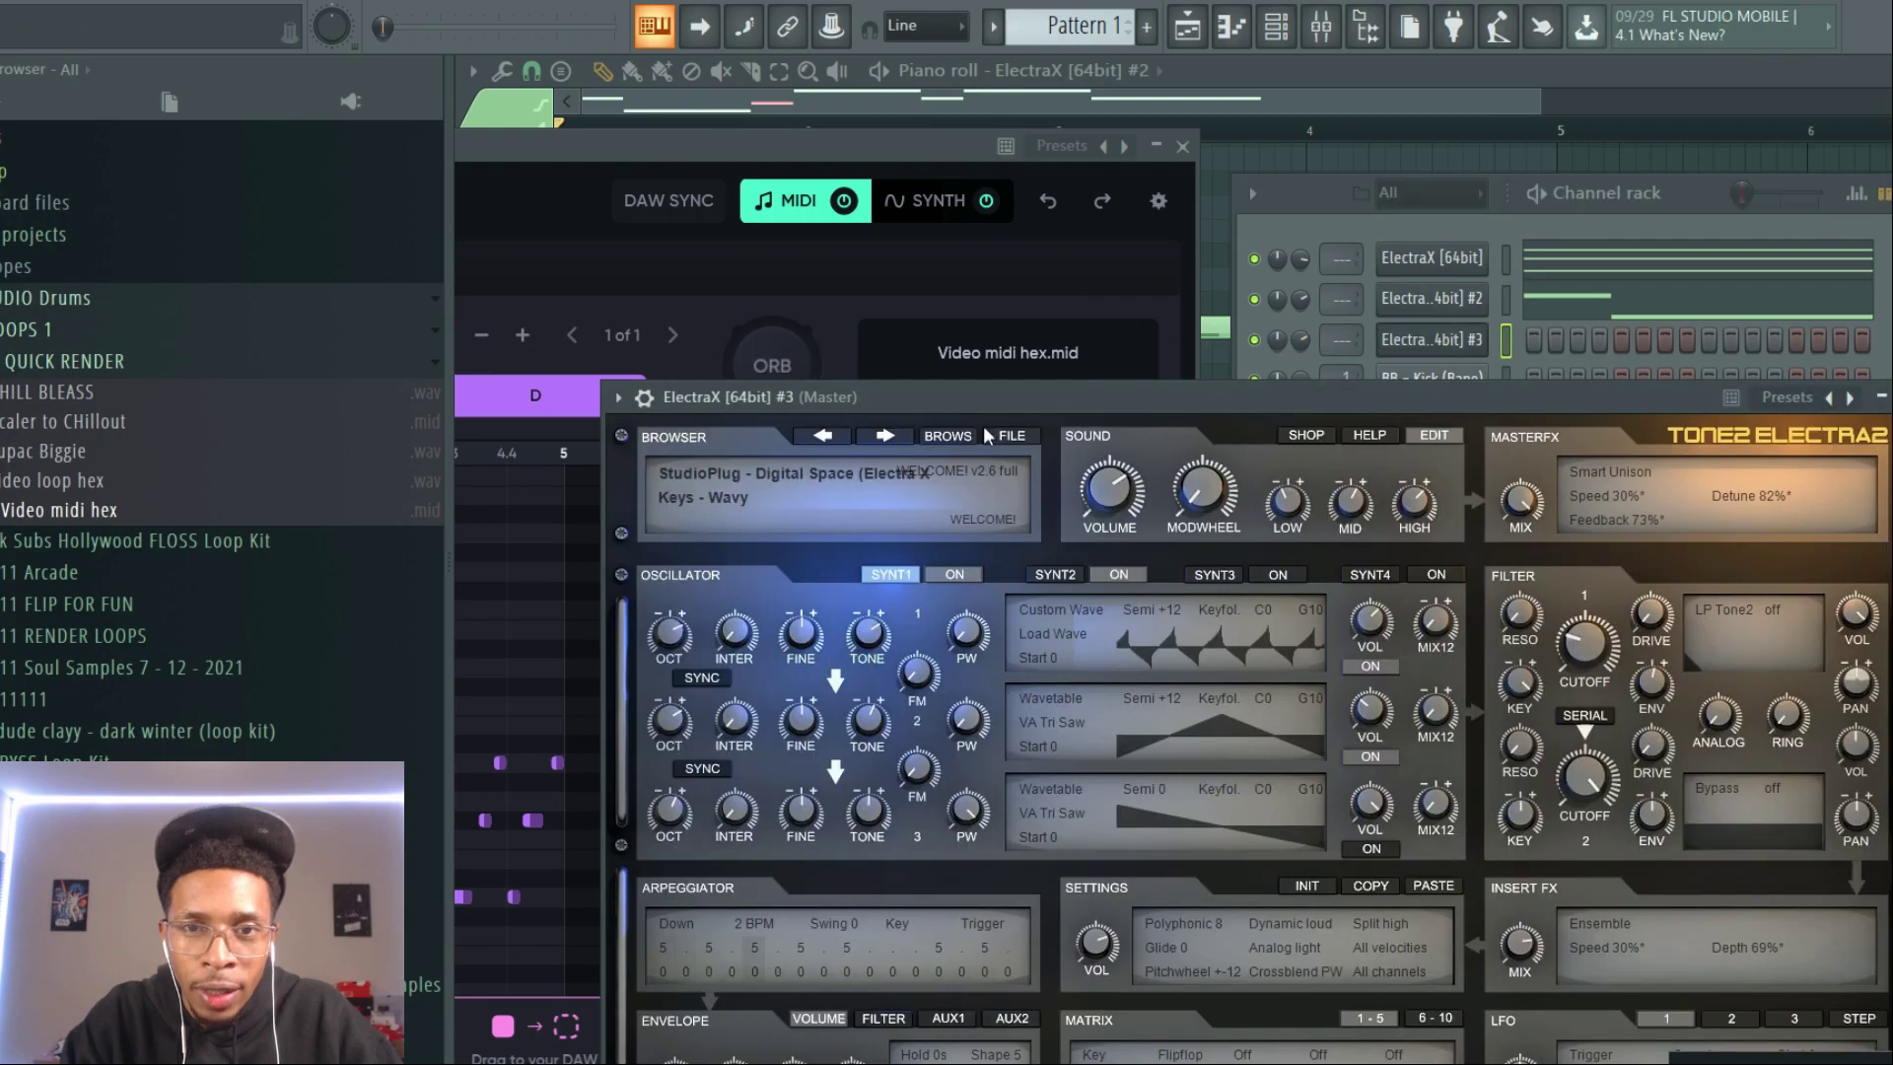
pyautogui.click(958, 437)
pyautogui.click(976, 702)
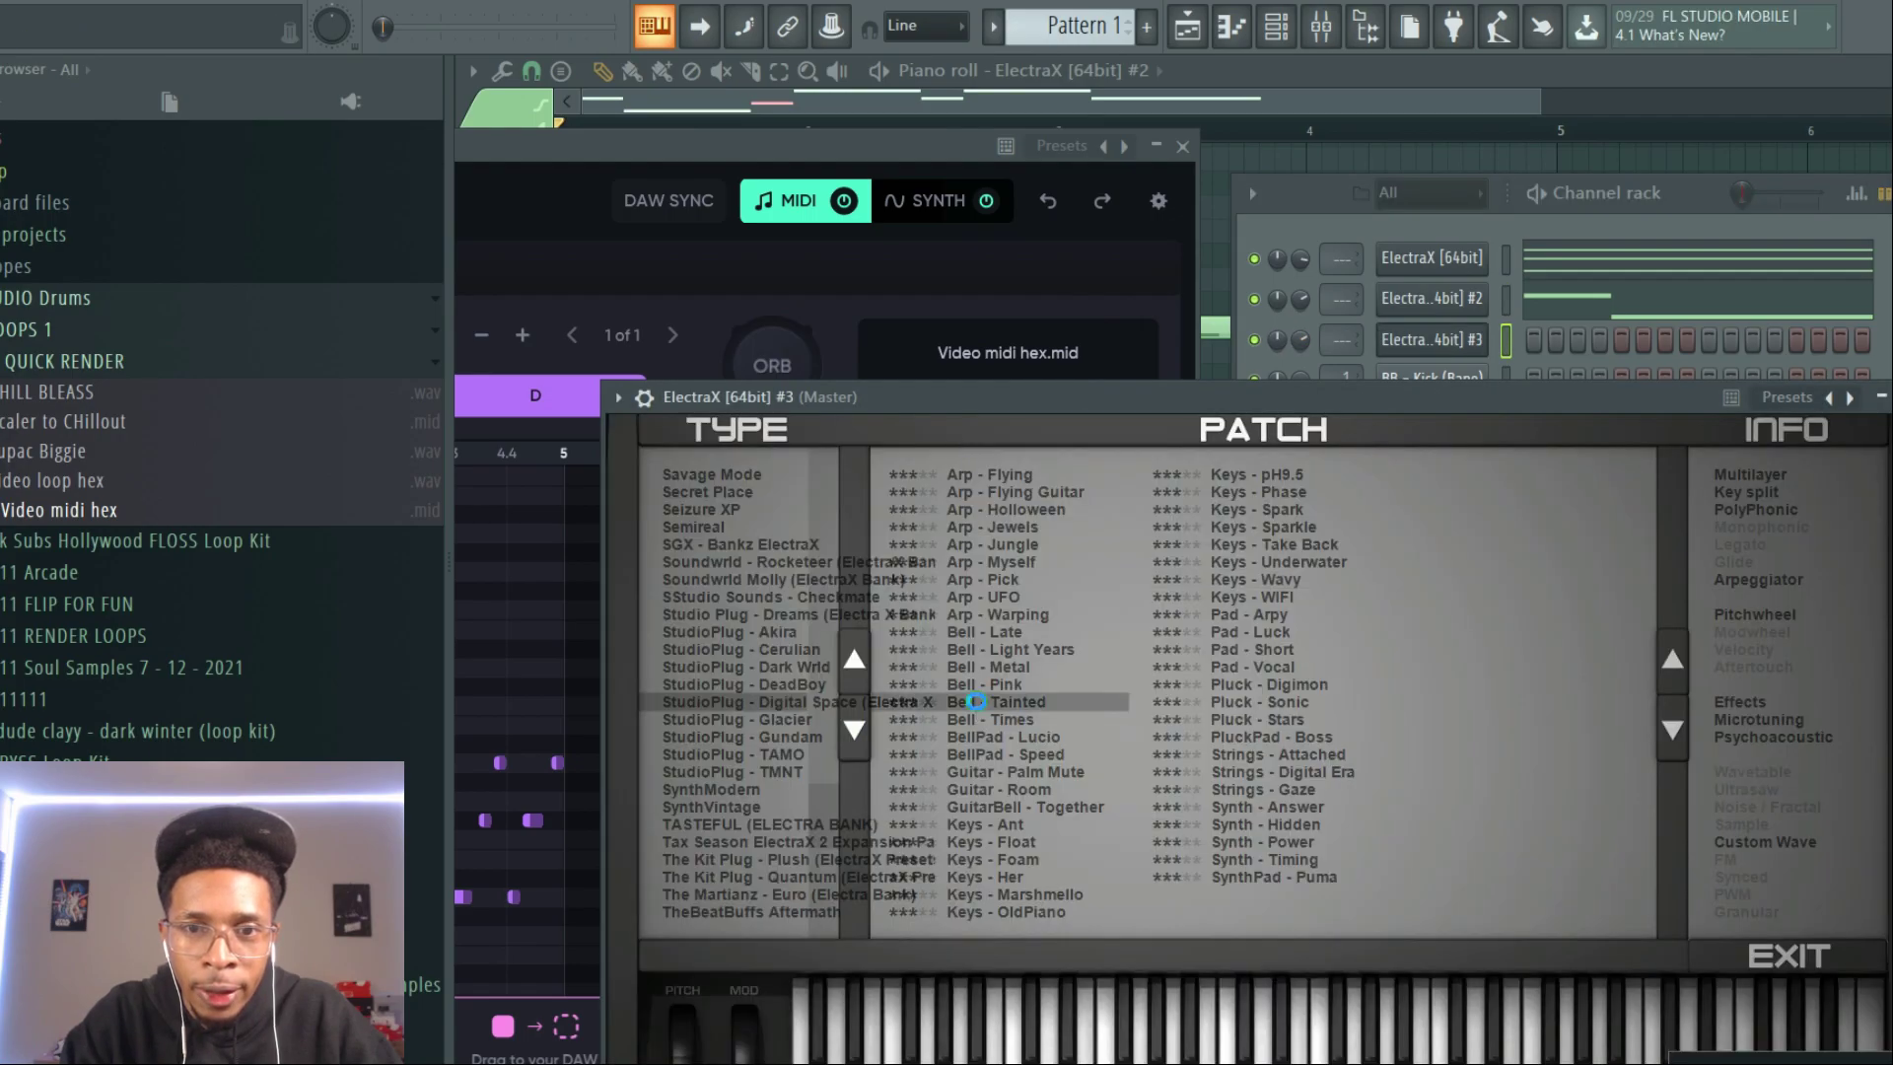
# Step: Move the plugin windows aside and transfer the arpeggio MIDI from Orb Arpeggios to the ElectraX #3 channel
pyautogui.moveTo(1094, 396); pyautogui.dragTo(1693, 558)
pyautogui.moveTo(874, 156); pyautogui.dragTo(843, 86)
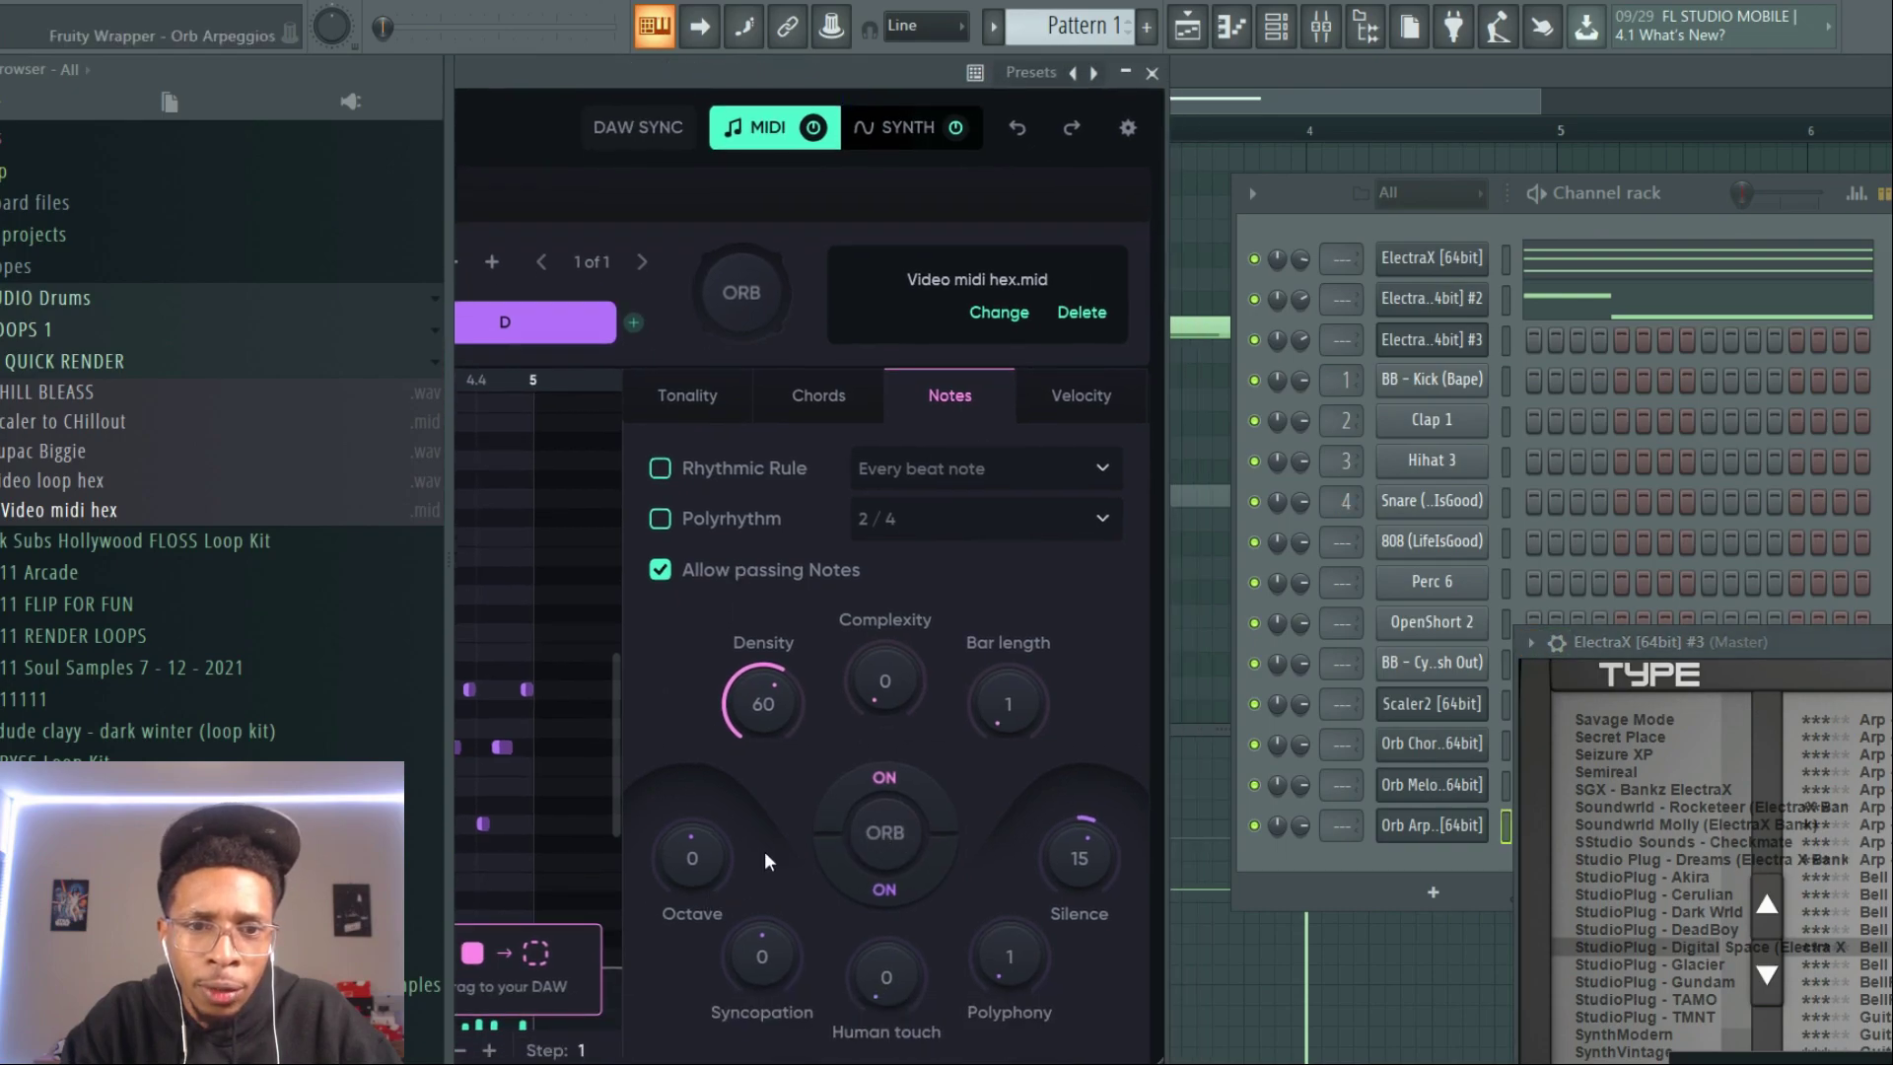
pyautogui.moveTo(527, 981); pyautogui.dragTo(1442, 335)
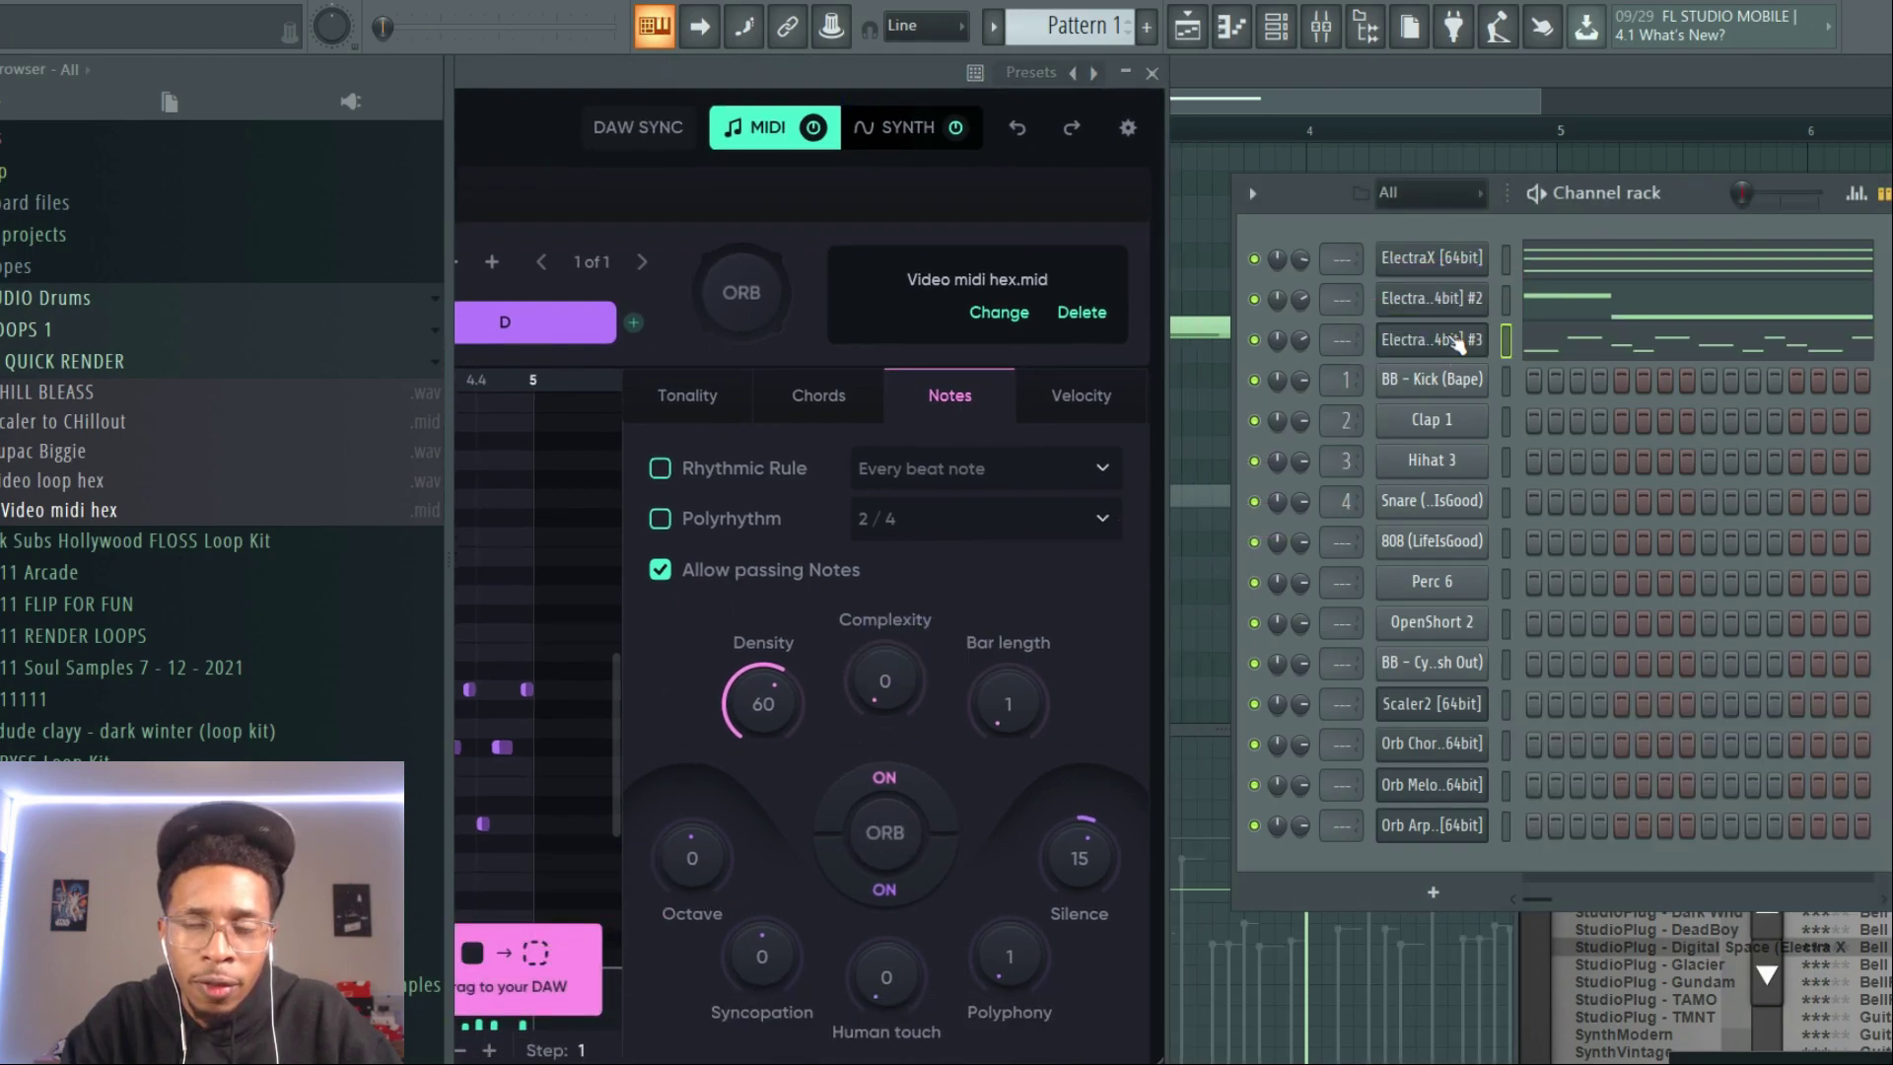
# Step: Open the ElectraX #3 arpeggio notes in the piano roll and play the pattern
pyautogui.doubleClick(1549, 340)
pyautogui.press('space')
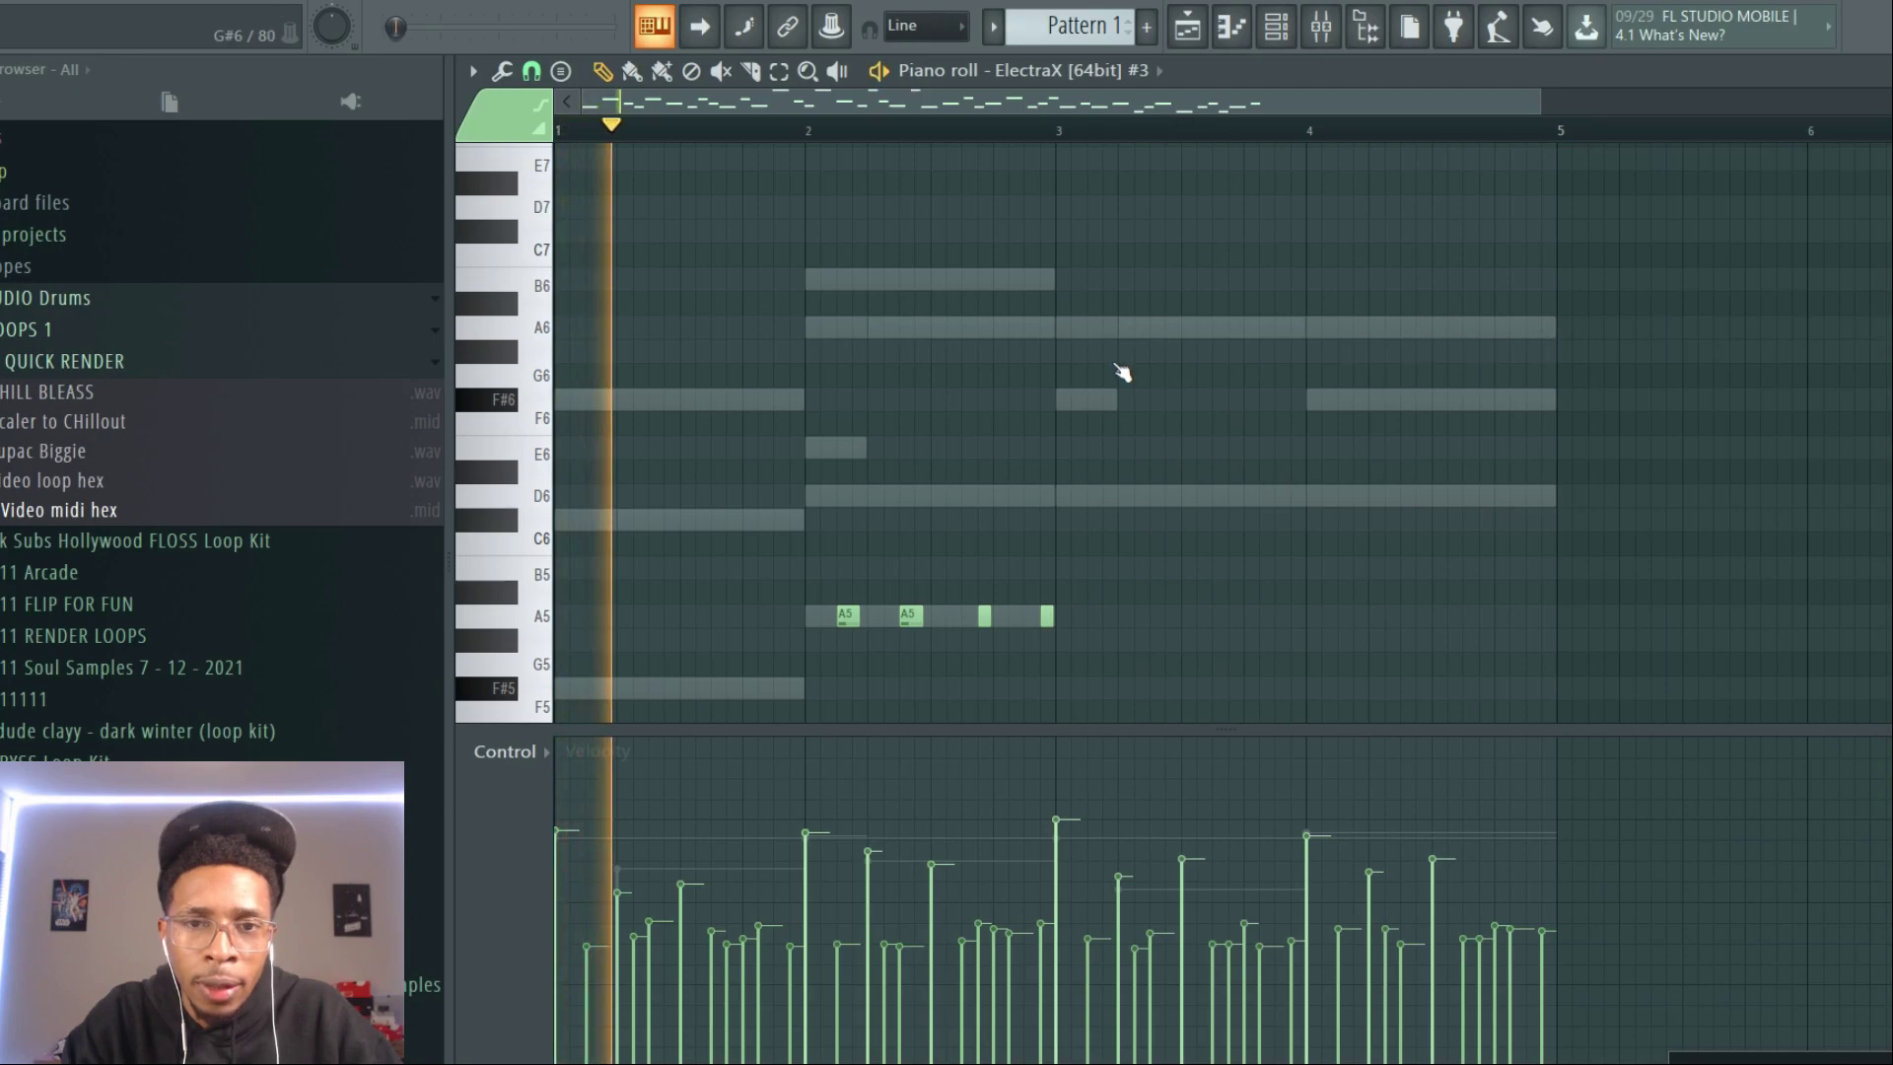
pyautogui.scroll(-5, 1122, 371)
pyautogui.press('space')
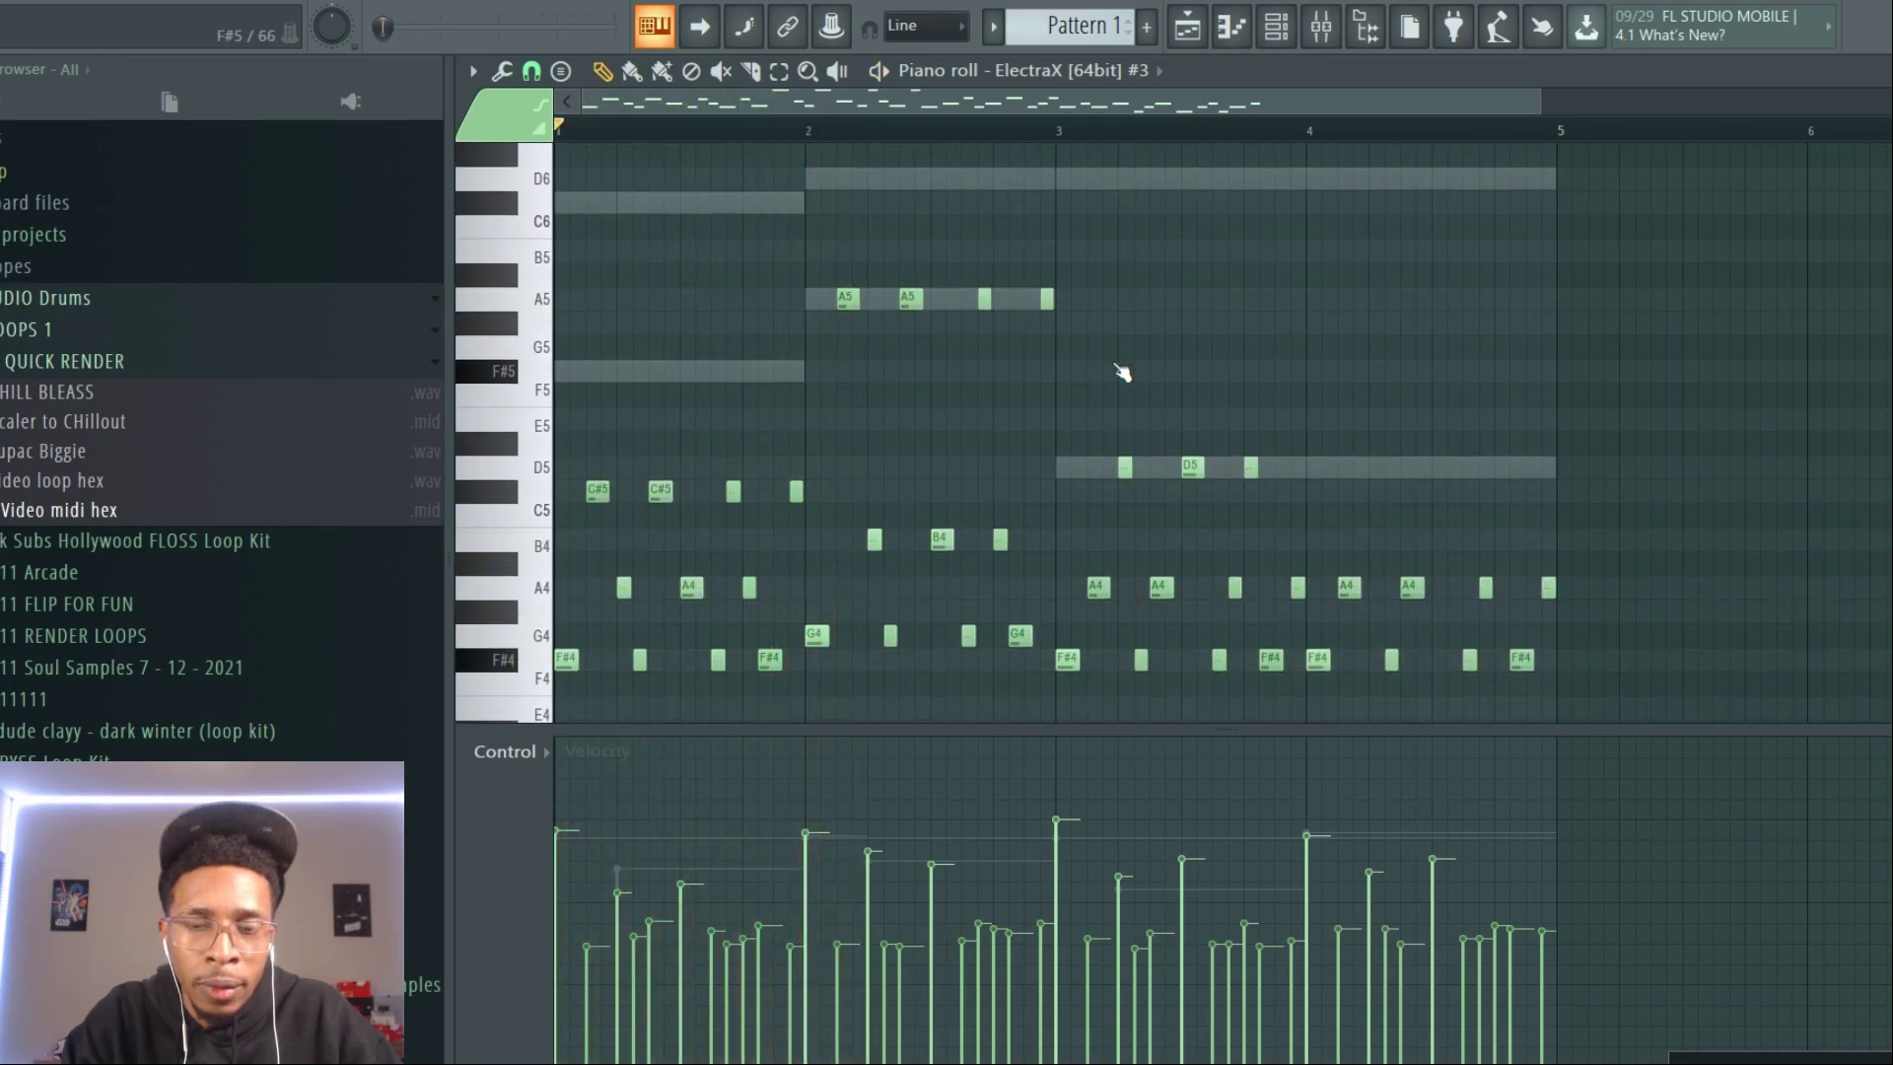
# Step: Raise the four G4 arpeggio notes in bar 2 by one semitone to G#4 and play the pattern
pyautogui.keyDown('ctrl'); pyautogui.moveTo(796, 604); pyautogui.dragTo(1031, 668); pyautogui.keyUp('ctrl')
pyautogui.press('Up')
pyautogui.press('space')
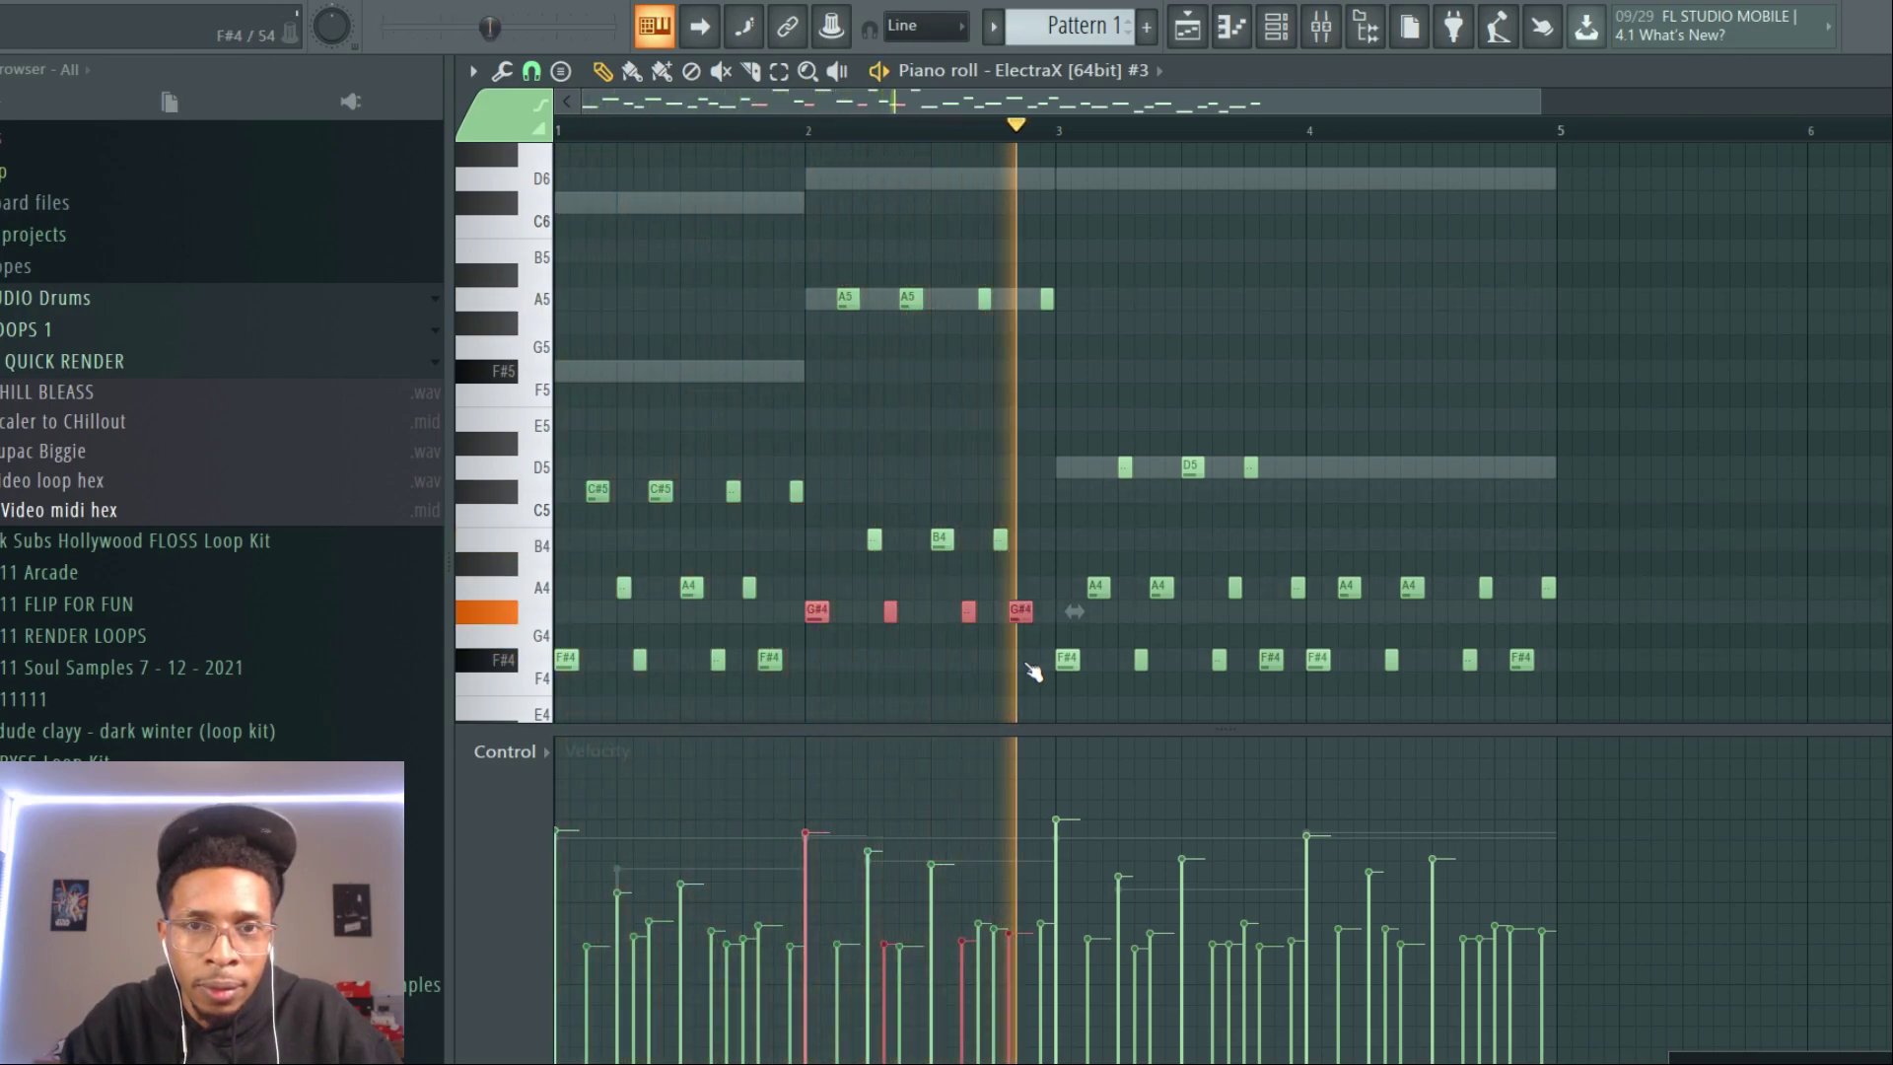
# Step: Drop the selected bar 2 arpeggio notes one octave, raise them a semitone to A3, and play the pattern
pyautogui.press('space')
pyautogui.press('Delete')
pyautogui.scroll(-5, 1031, 672)
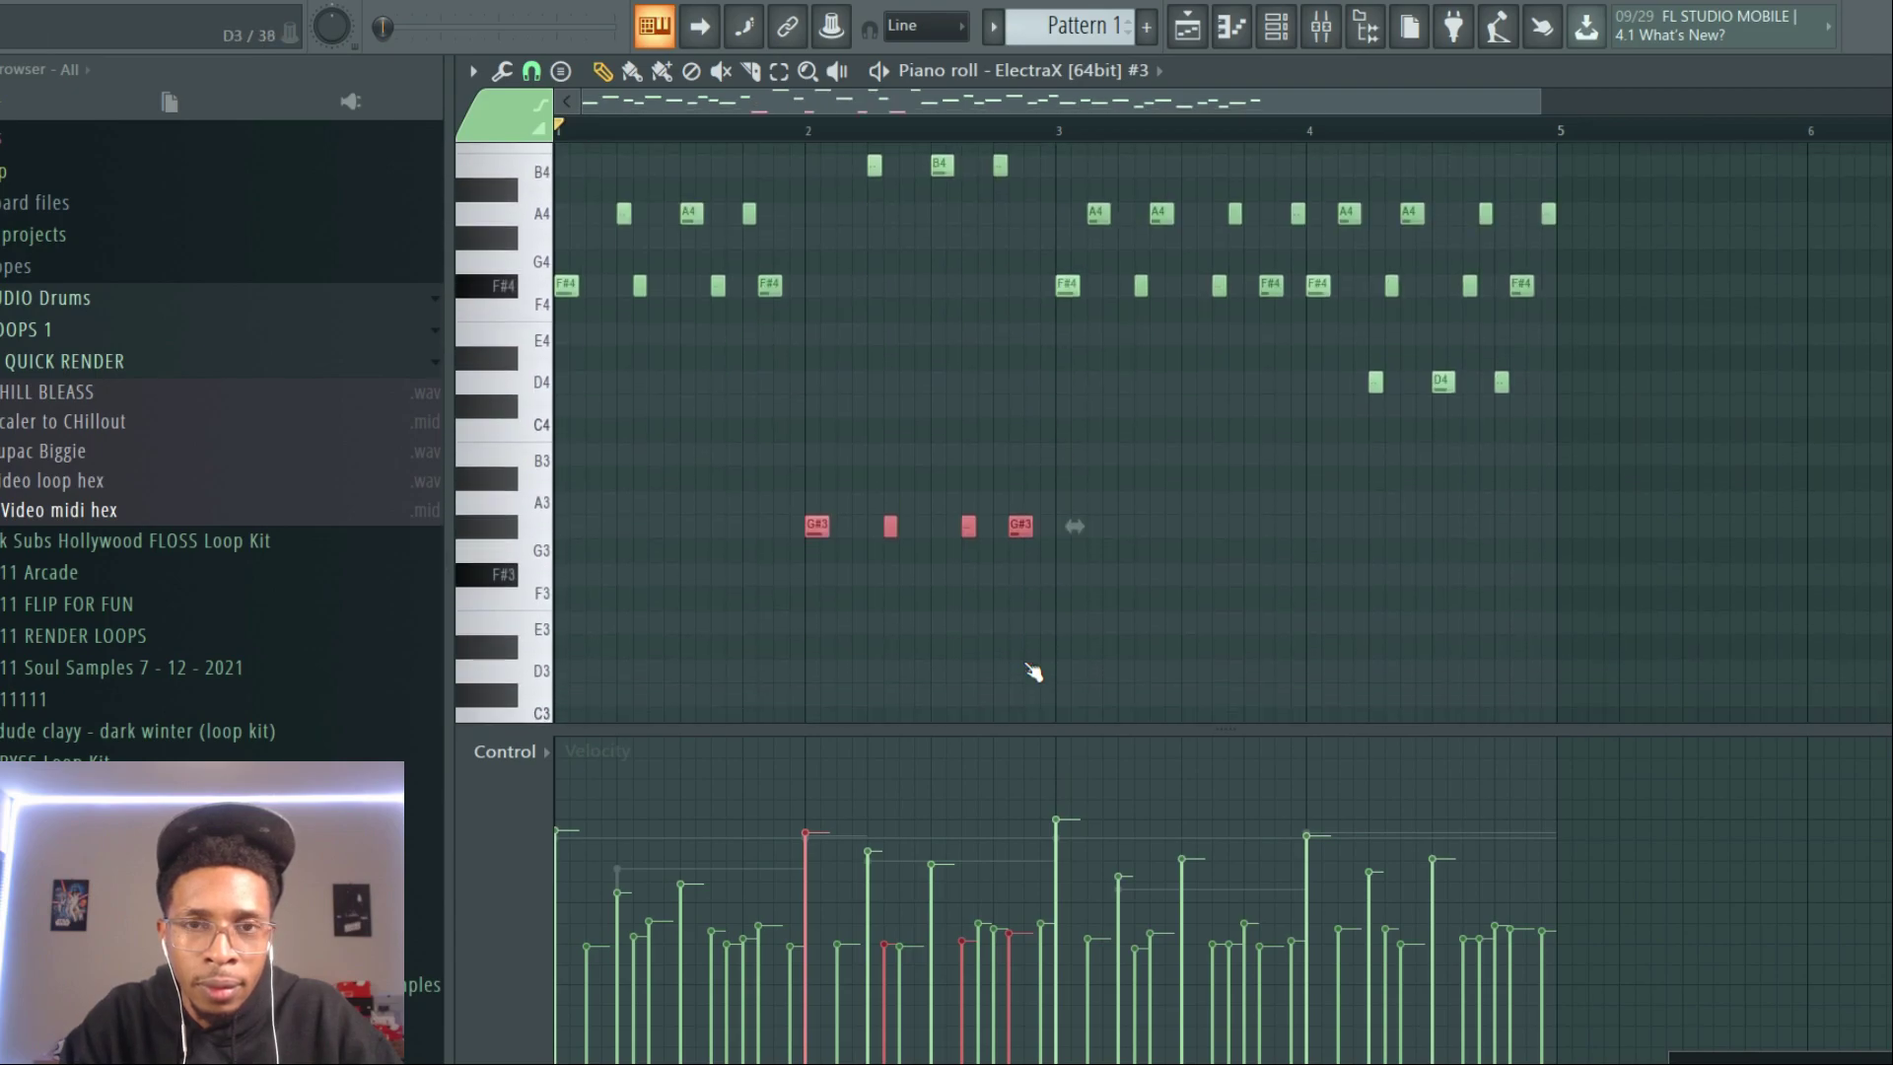
pyautogui.scroll(7, 1031, 671)
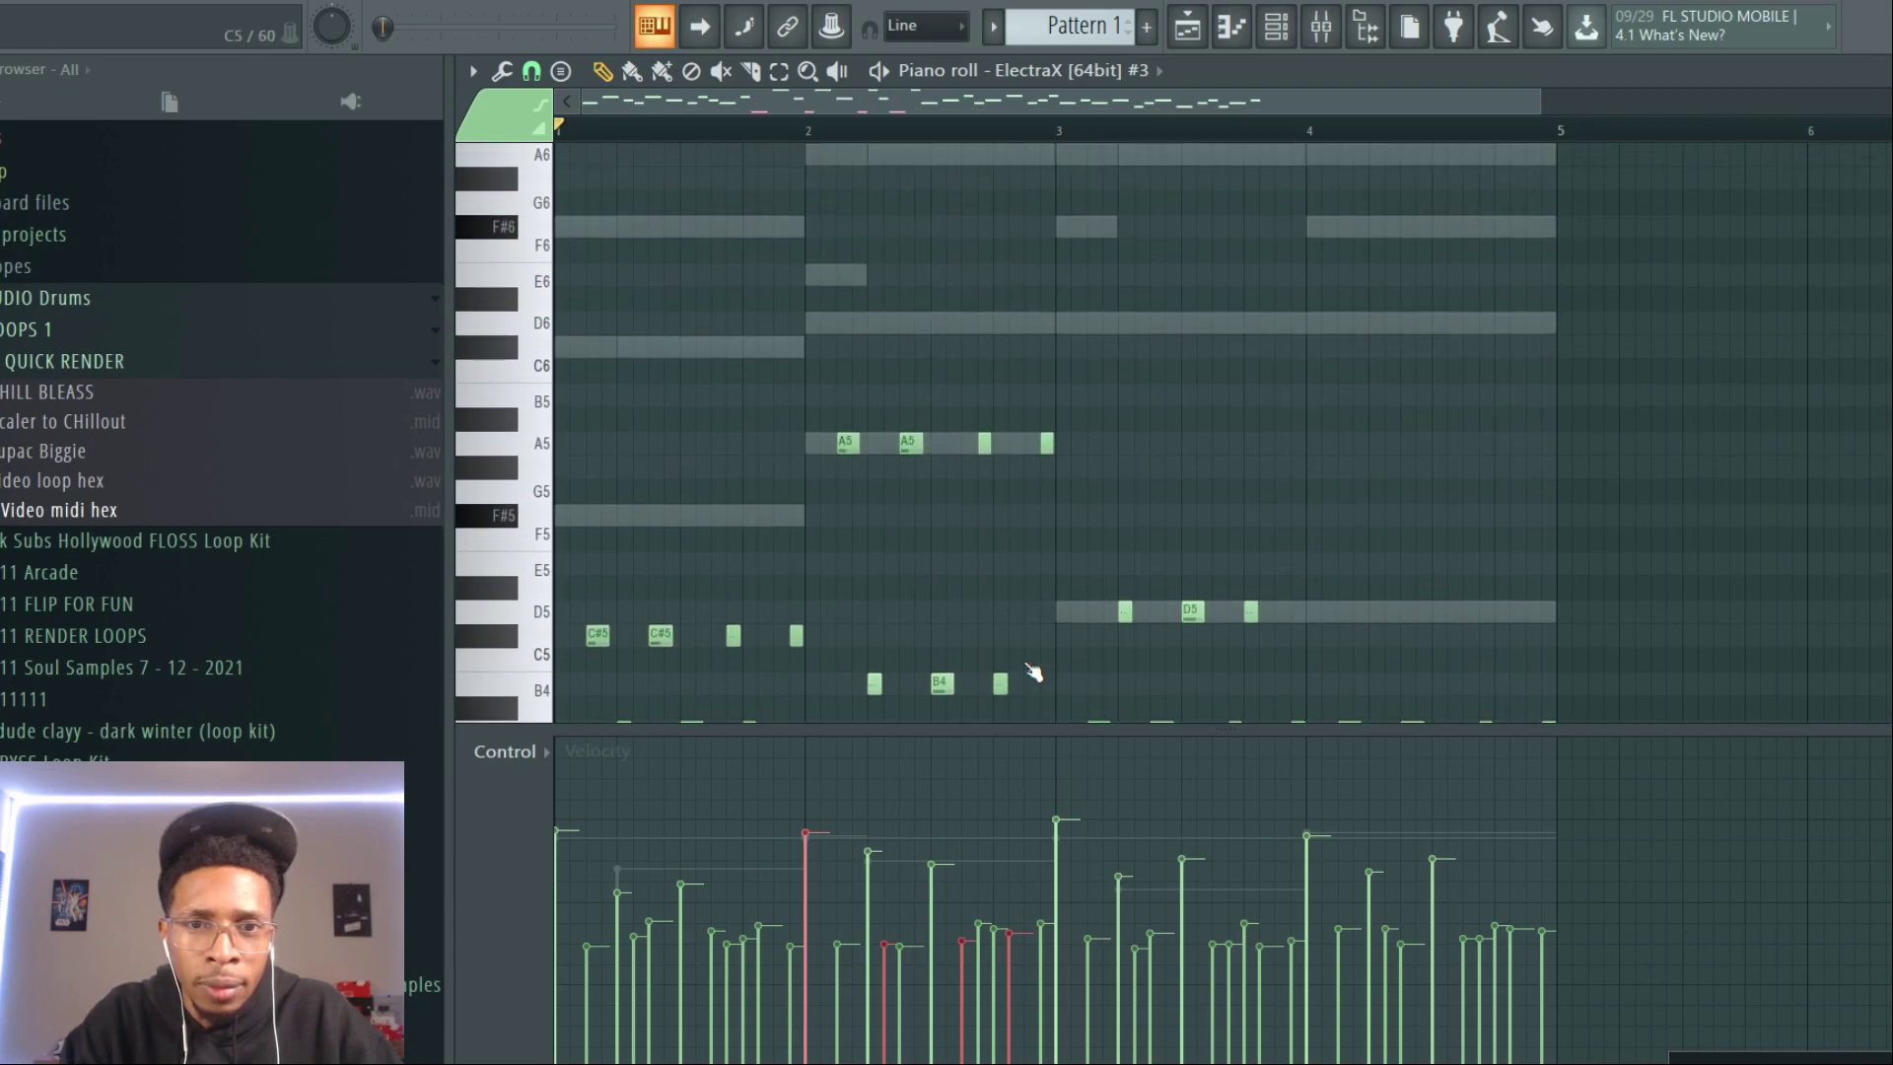
pyautogui.scroll(-10, 1031, 671)
pyautogui.hotkey('shift', 'Up')
pyautogui.press('space')
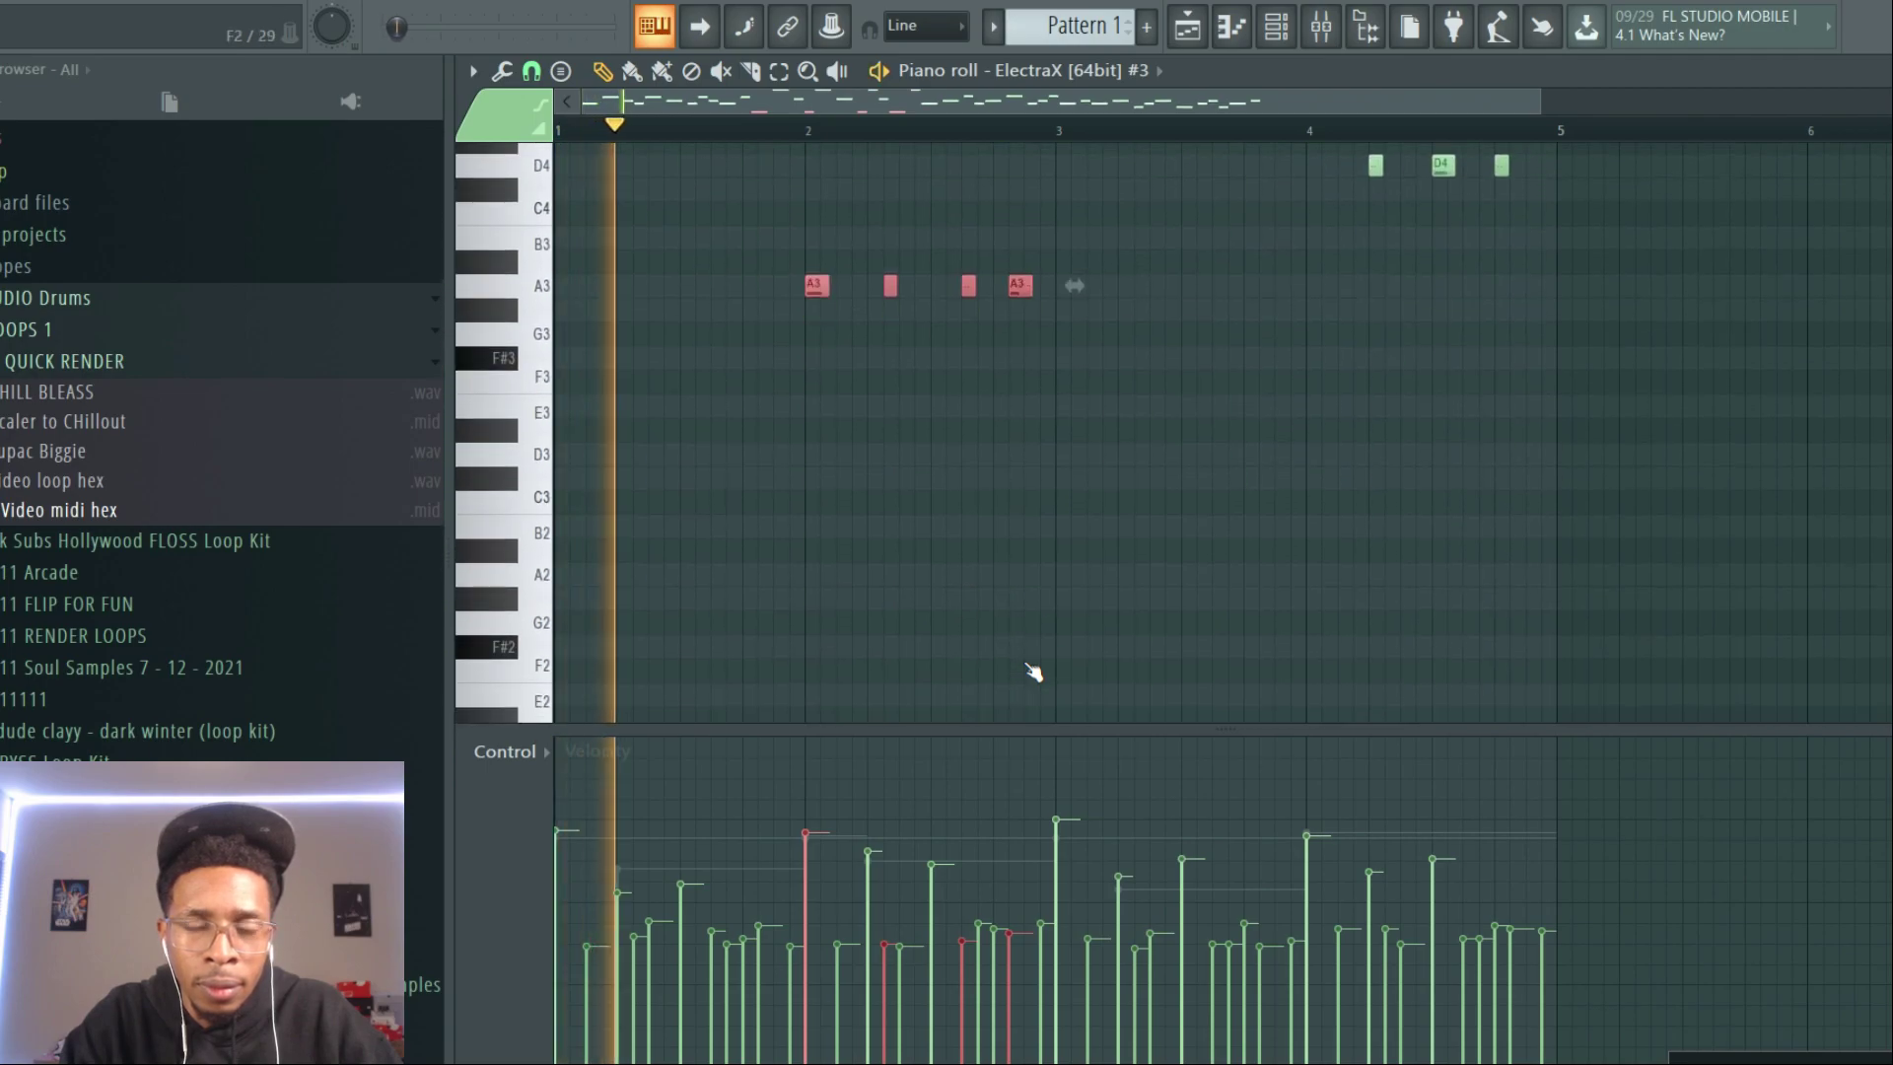
pyautogui.scroll(4, 1031, 671)
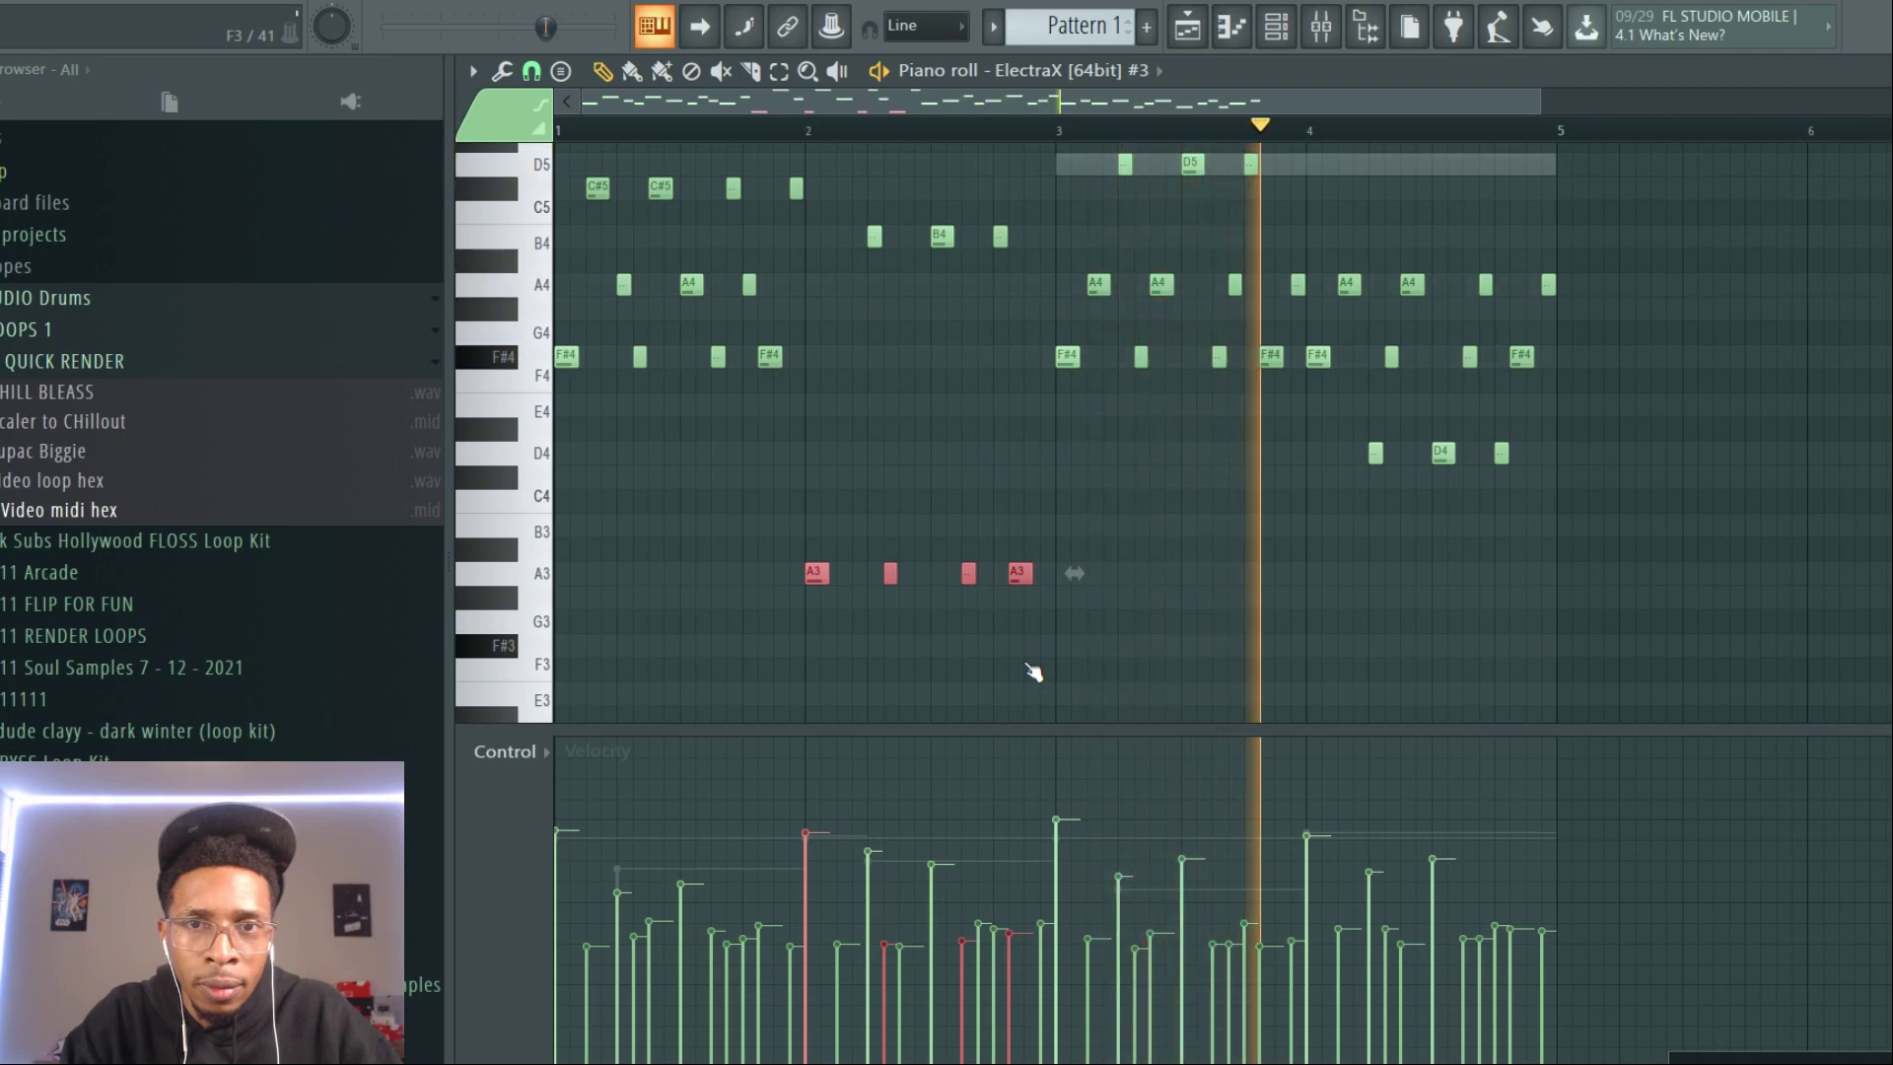
pyautogui.scroll(2, 1031, 671)
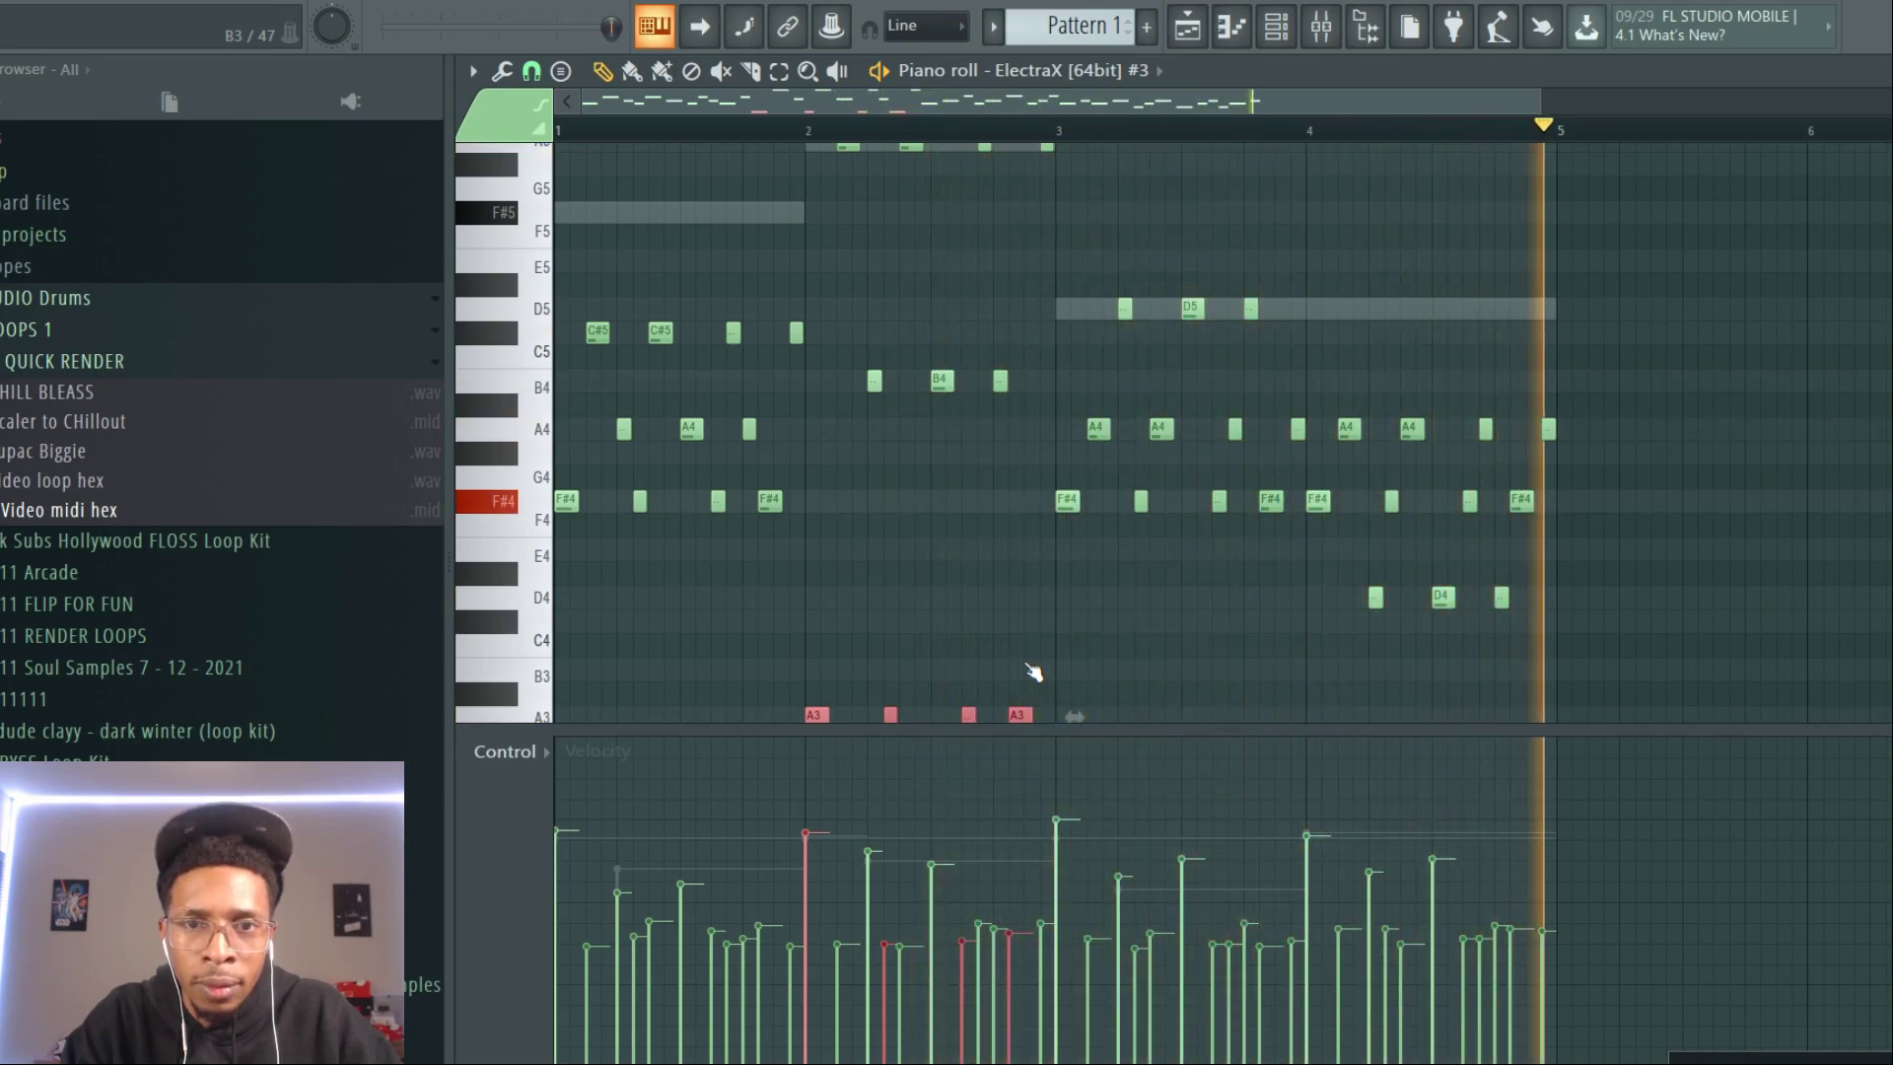
pyautogui.press('space')
pyautogui.press('F6')
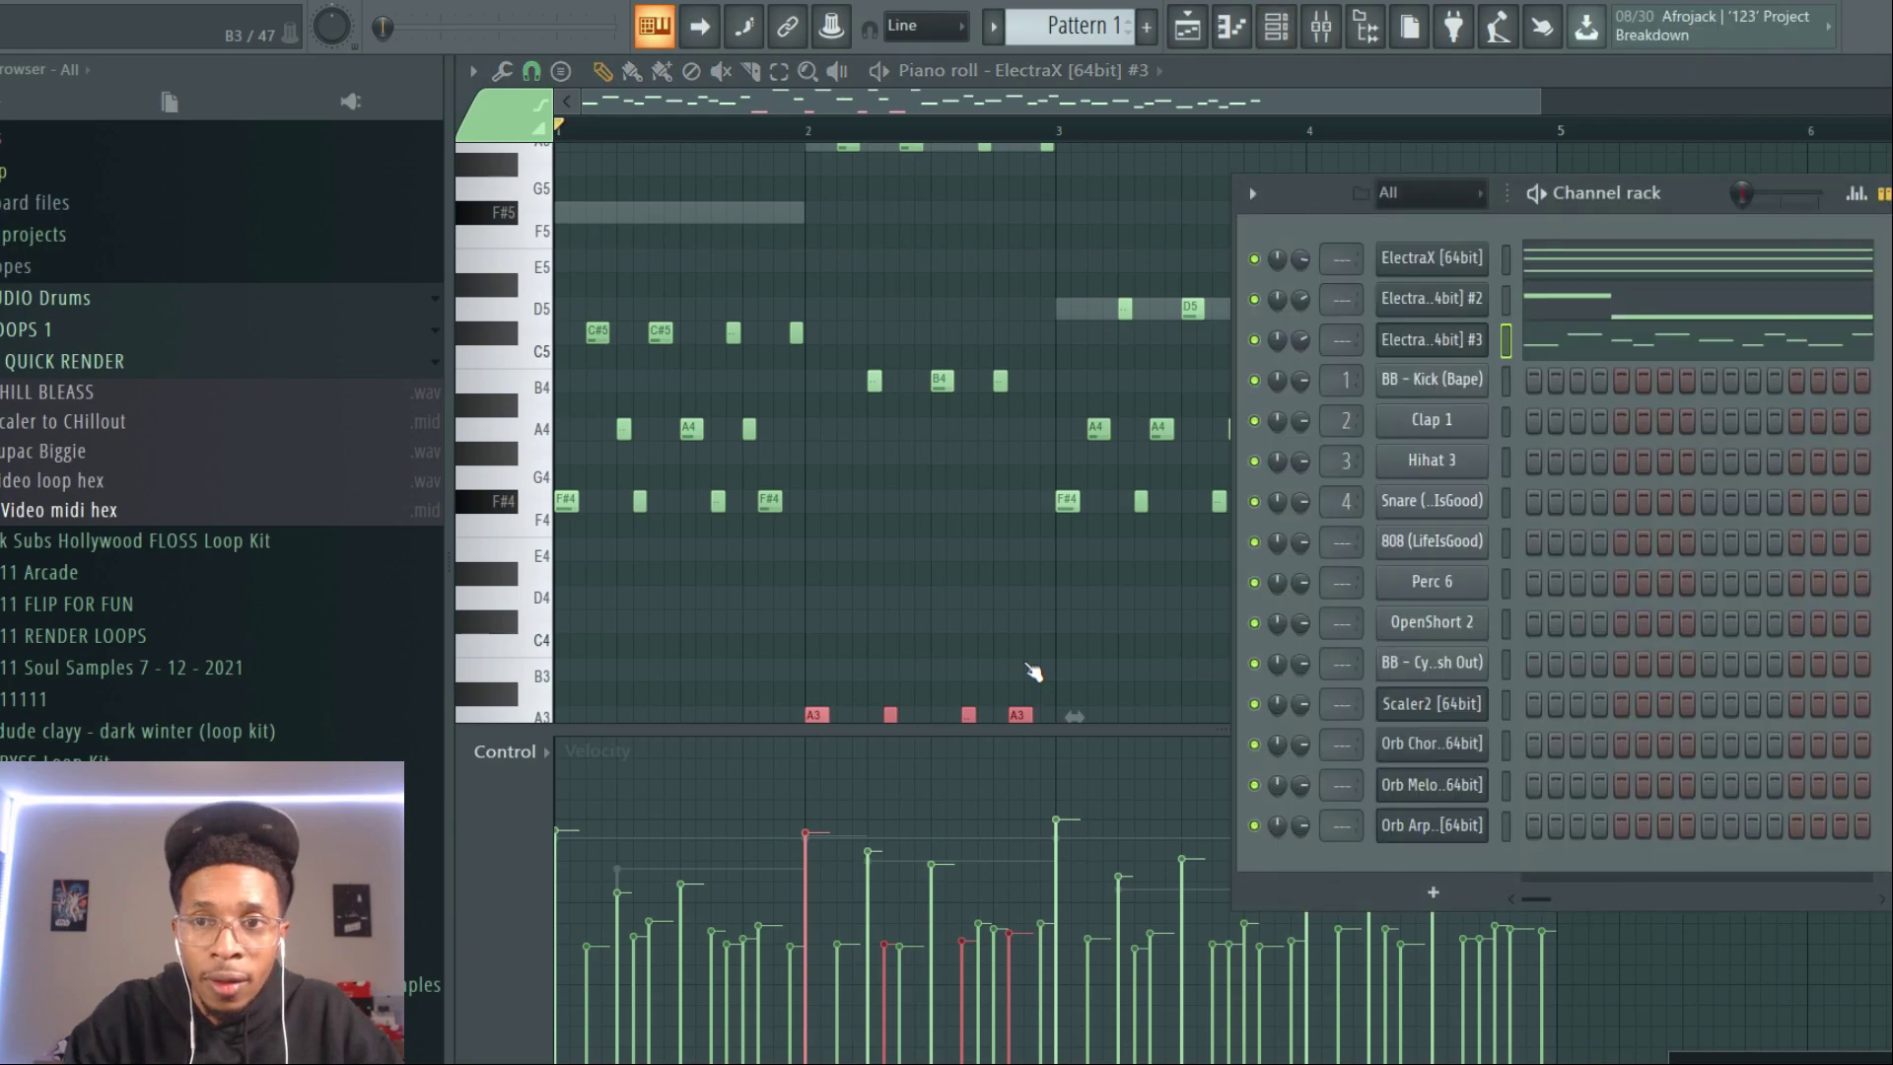